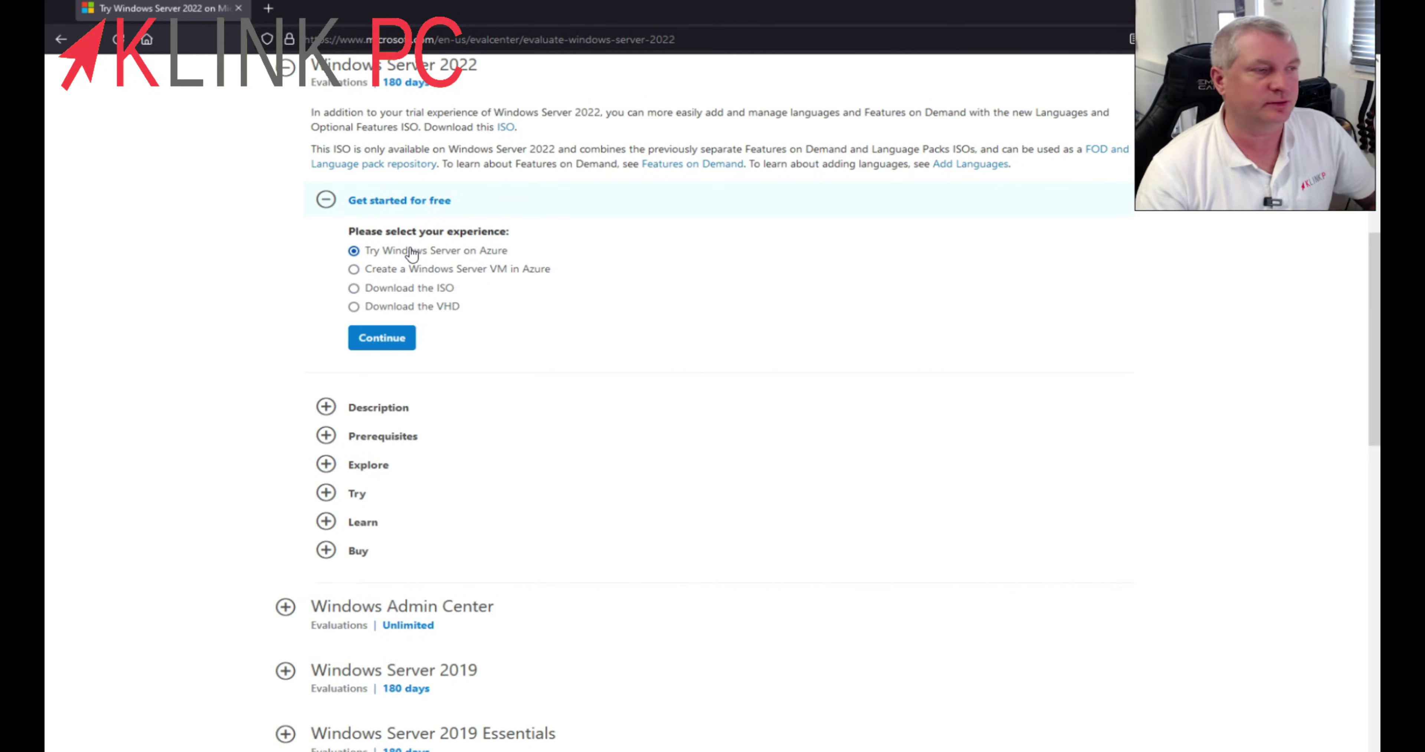
- Pick 'Download the ISO' for Windows Server 2022, continue to the registration form, then minimise the browser
mouse_move(362, 264)
mouse_down()
mouse_move(500, 265)
mouse_move(550, 239)
mouse_move(364, 257)
mouse_up()
click(504, 253)
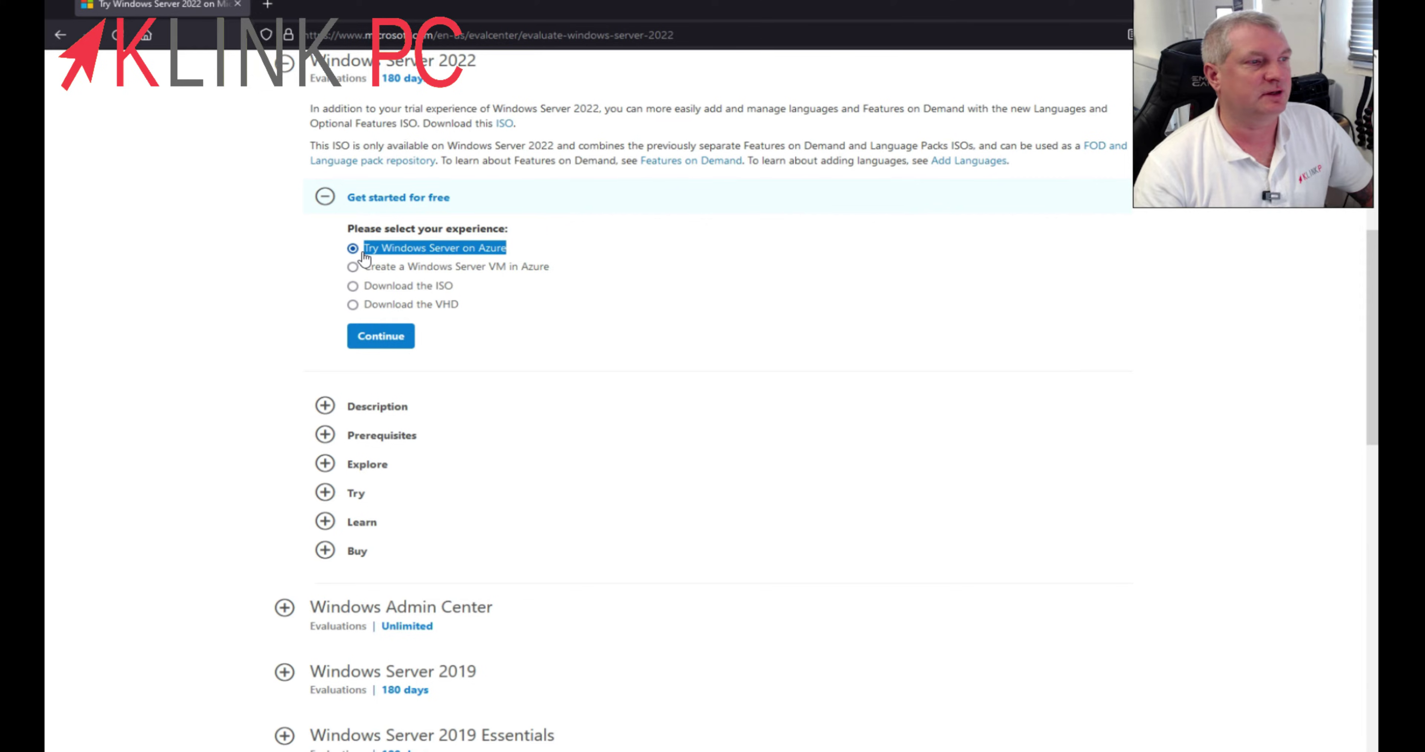
click(546, 249)
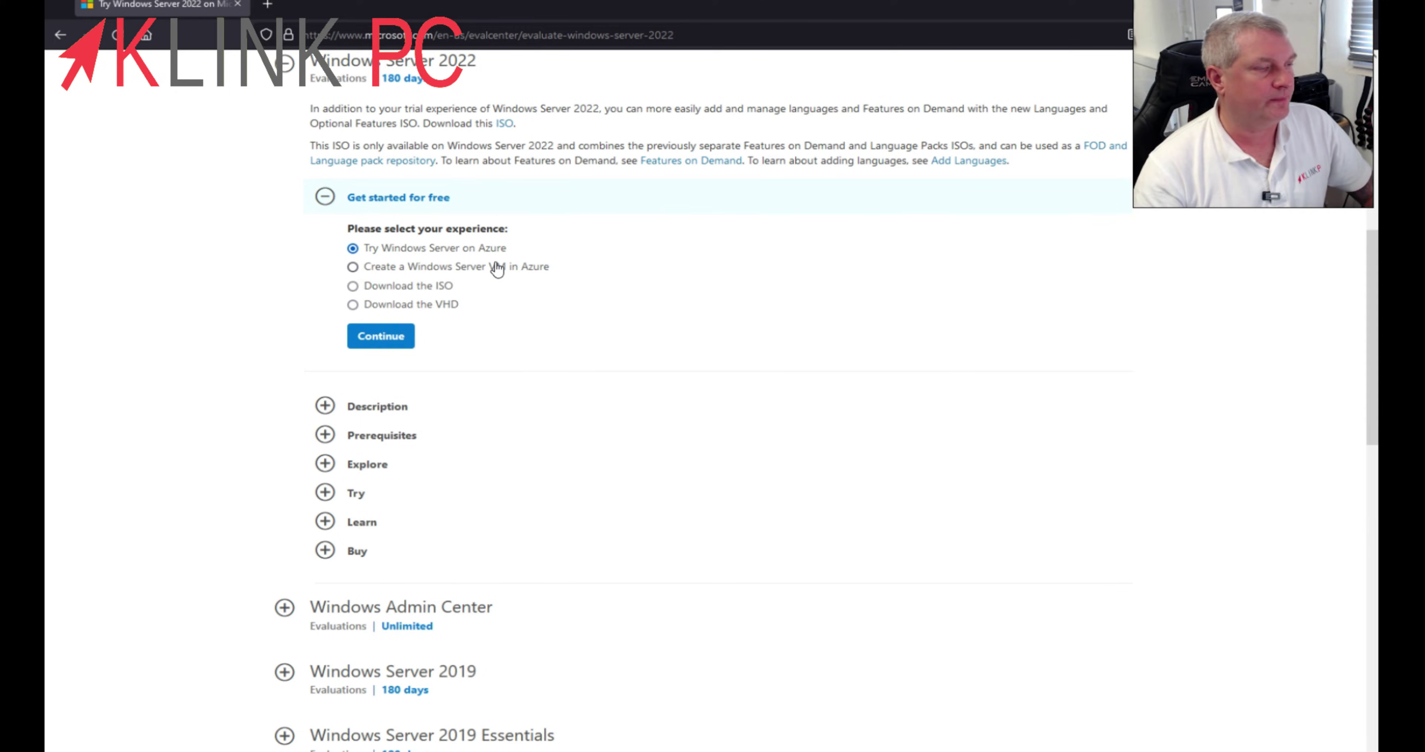
click(400, 286)
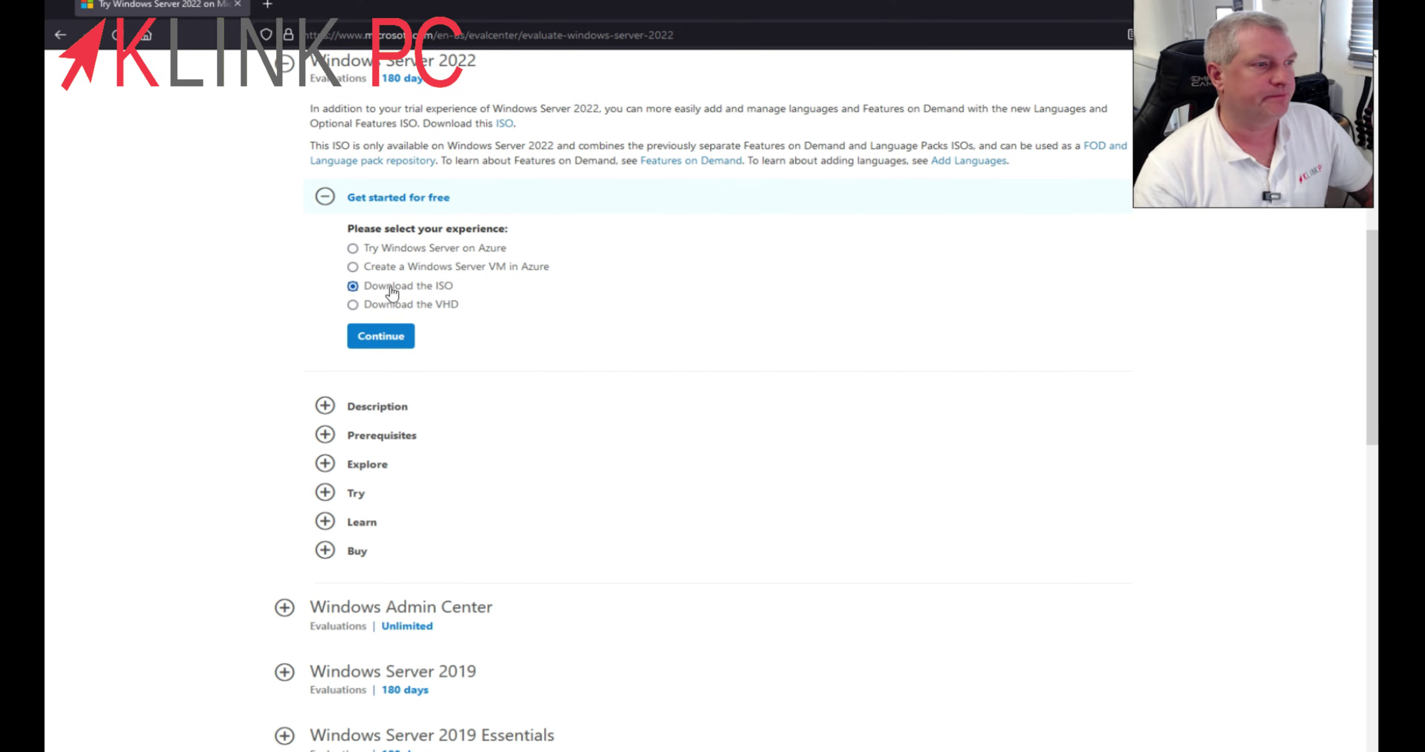
click(388, 343)
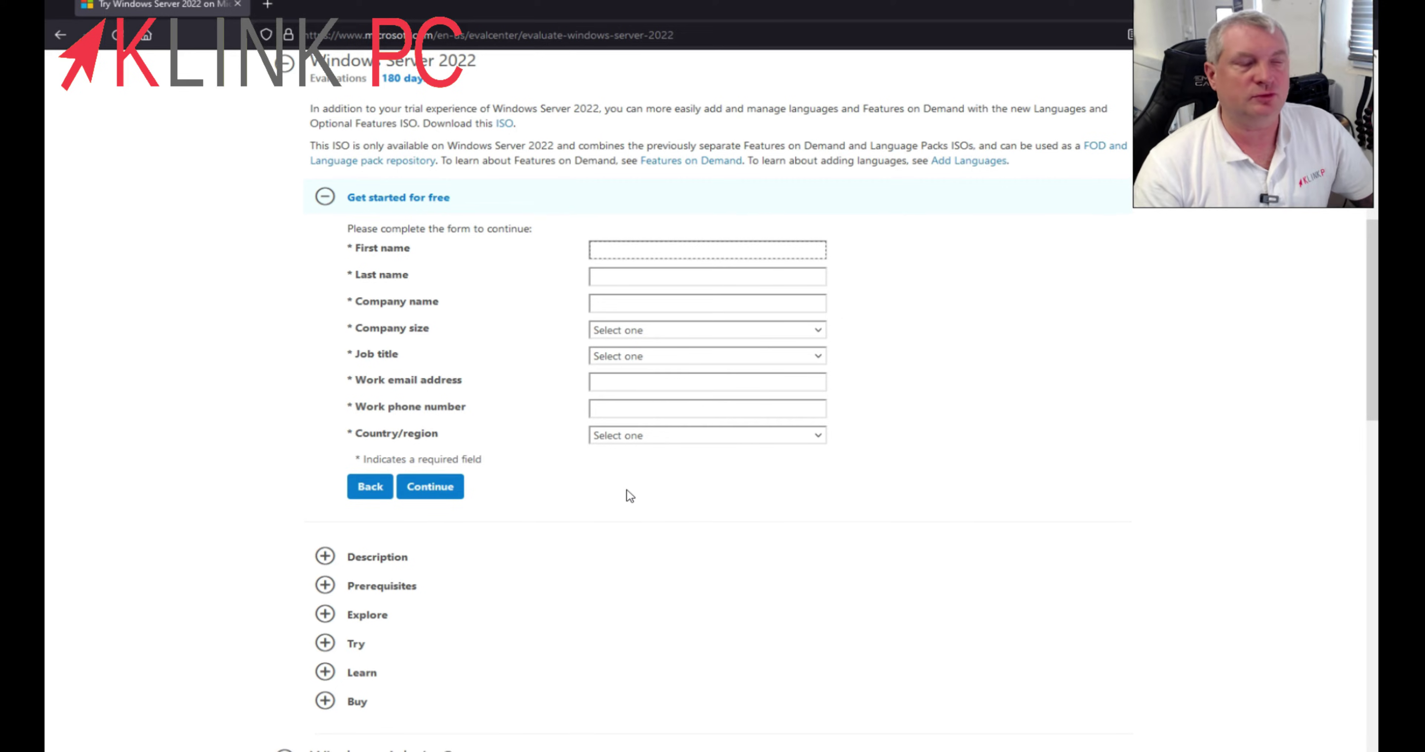
click(1291, 7)
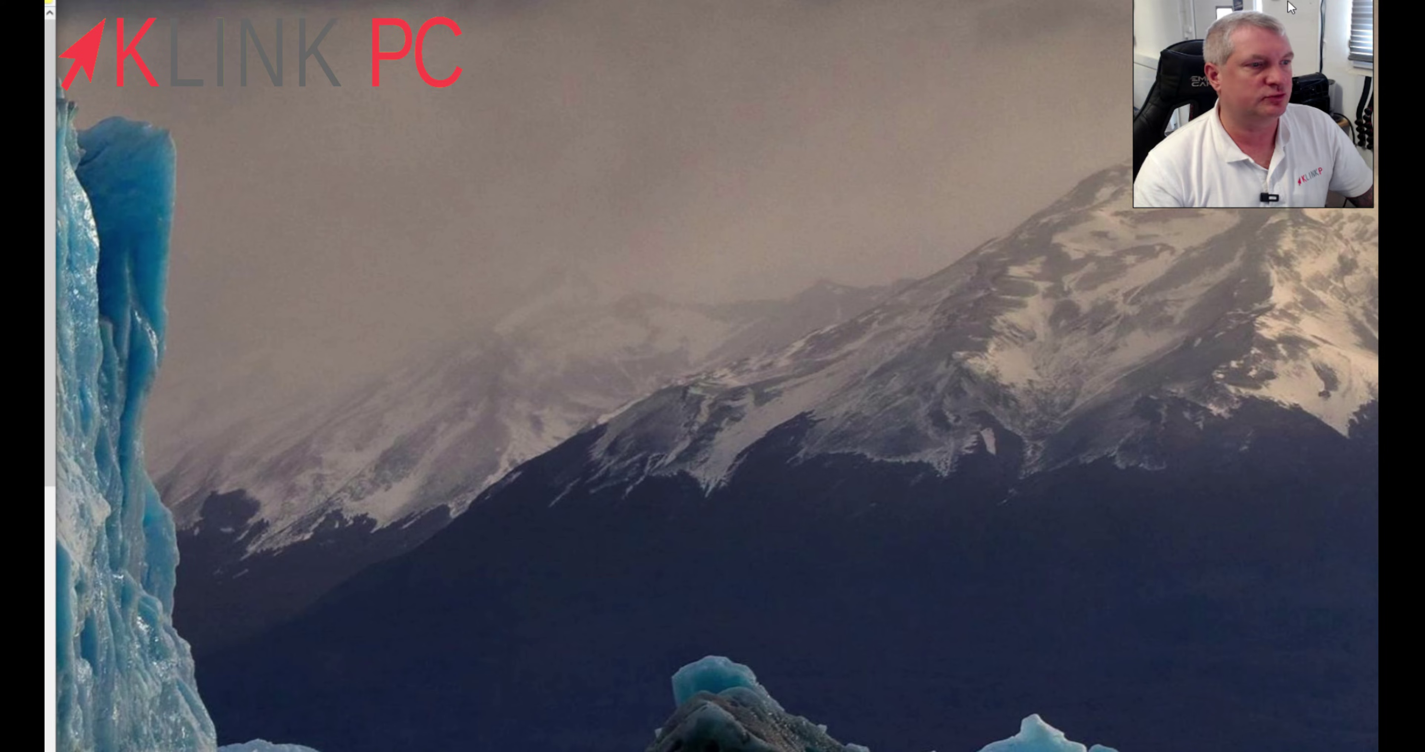
- In the setup VM, go through Réparer l'ordinateur and Dépannage, then shut it down with Éteindre votre PC
key(alt+Tab)
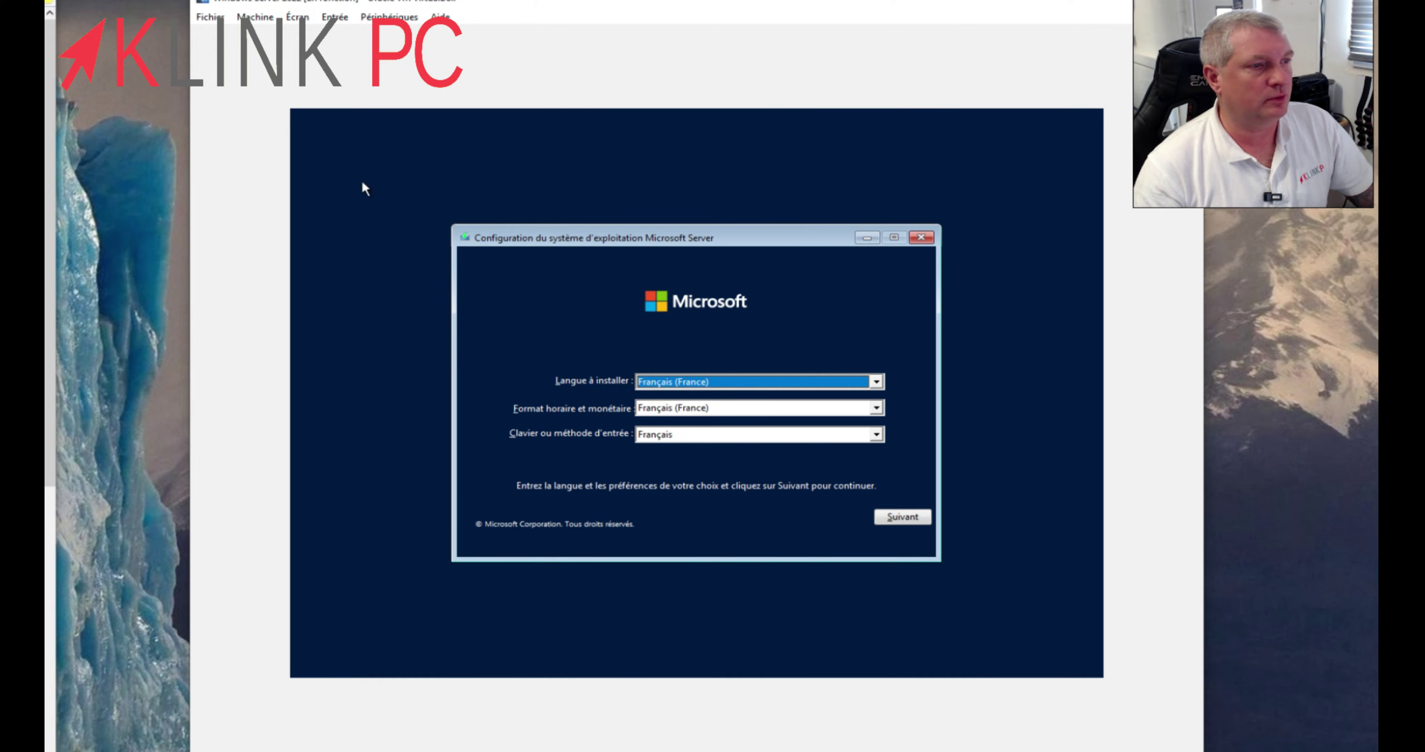
click(902, 517)
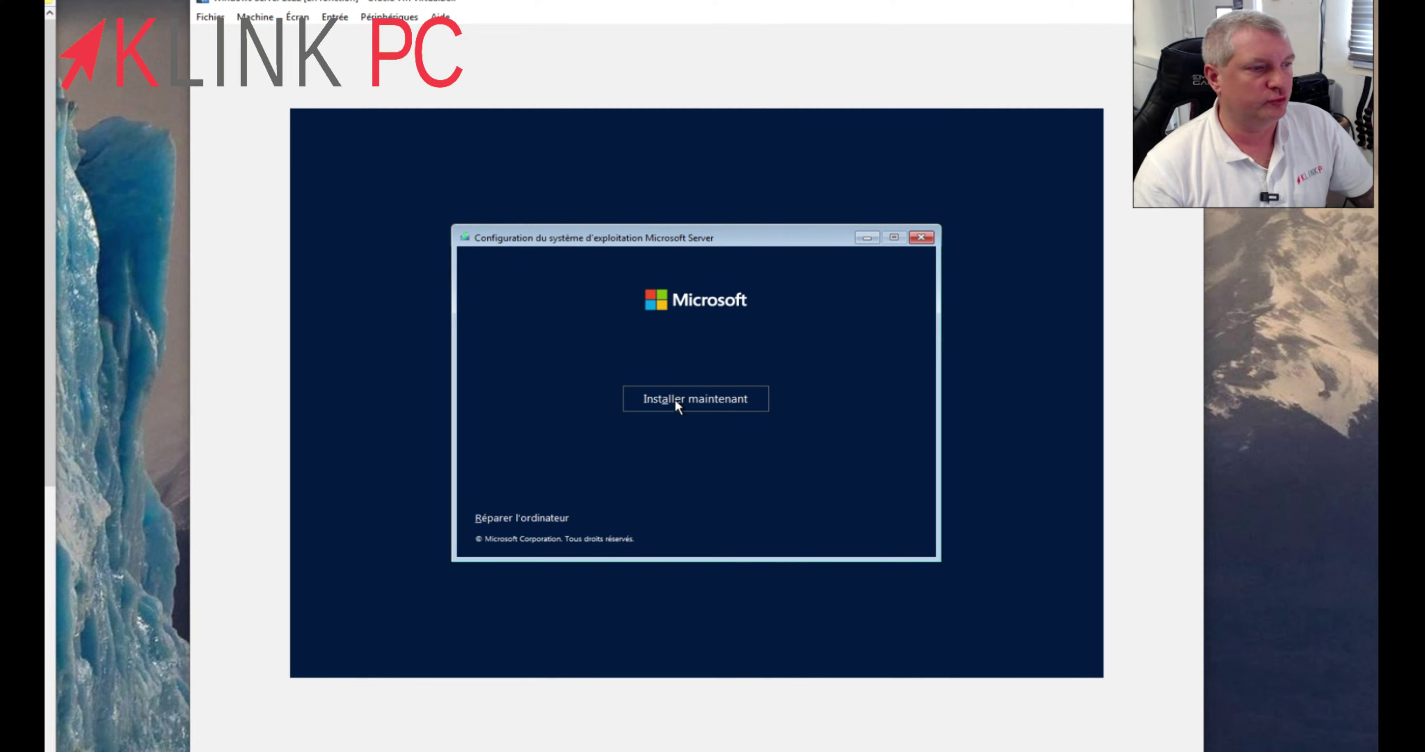
click(536, 519)
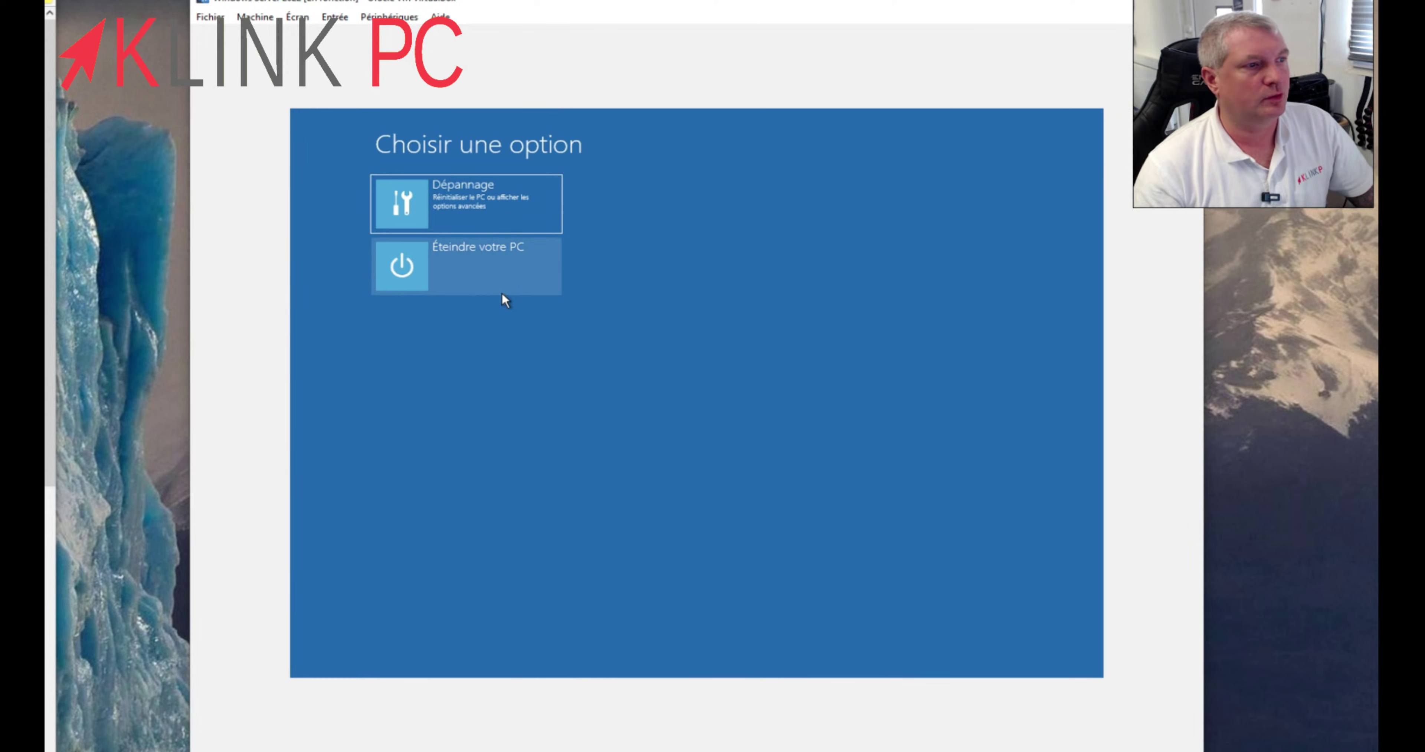
click(482, 205)
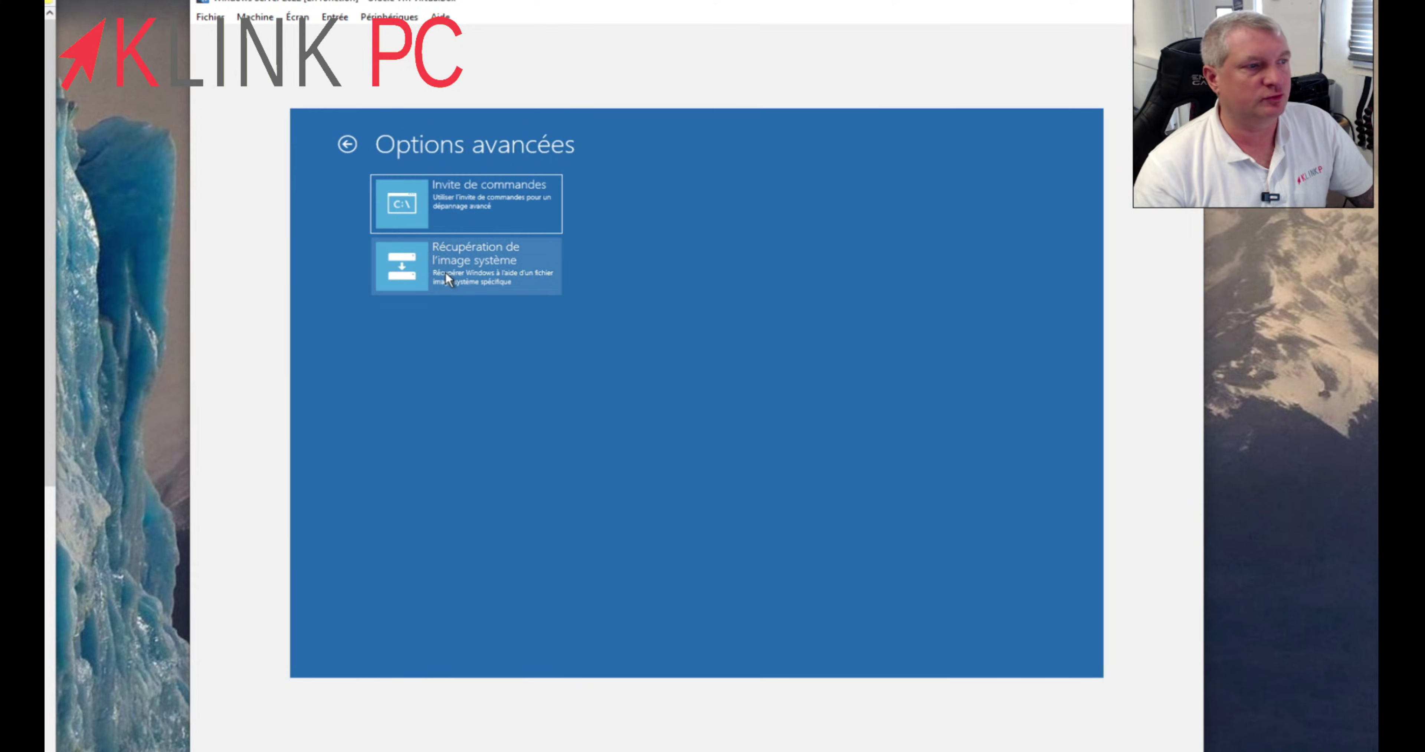
click(348, 145)
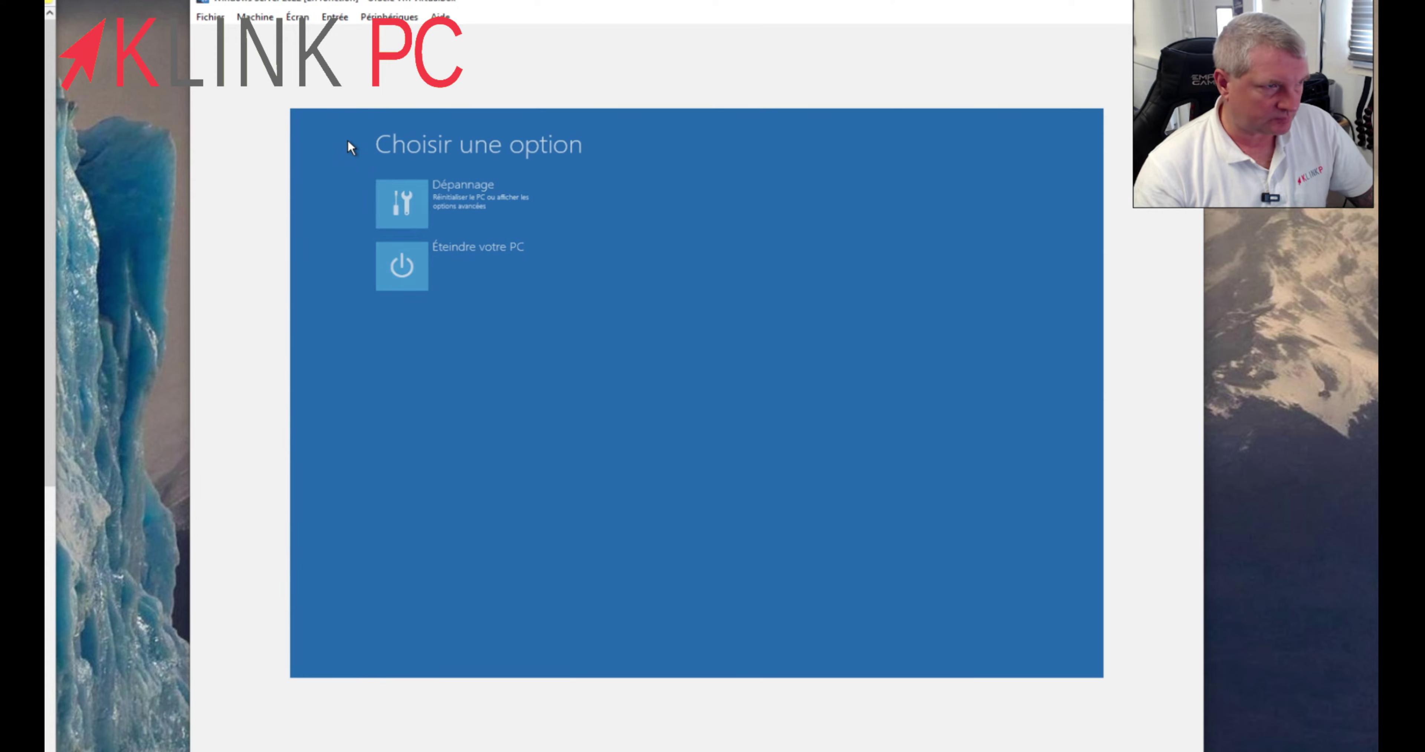
click(487, 263)
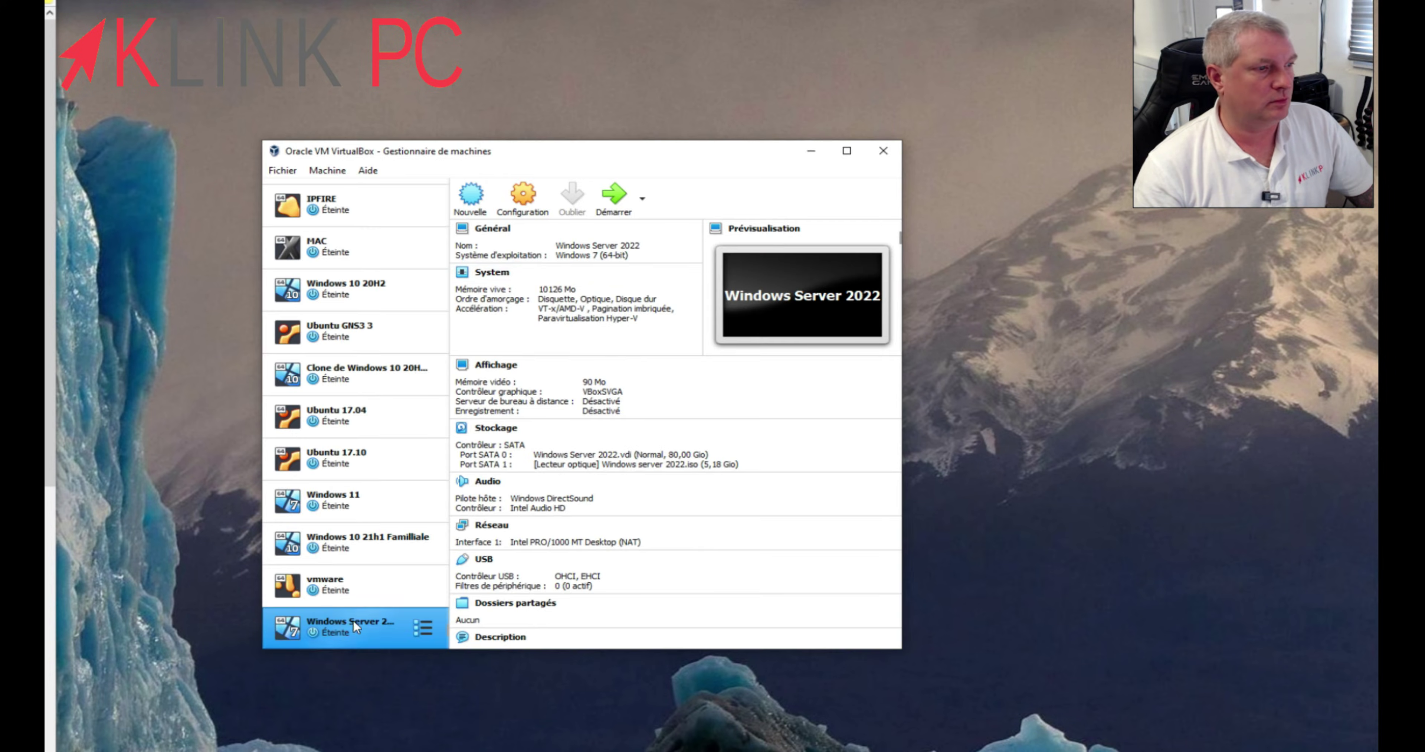
- Accept the French language settings and start the Windows Server installation with Installer maintenant
click(811, 151)
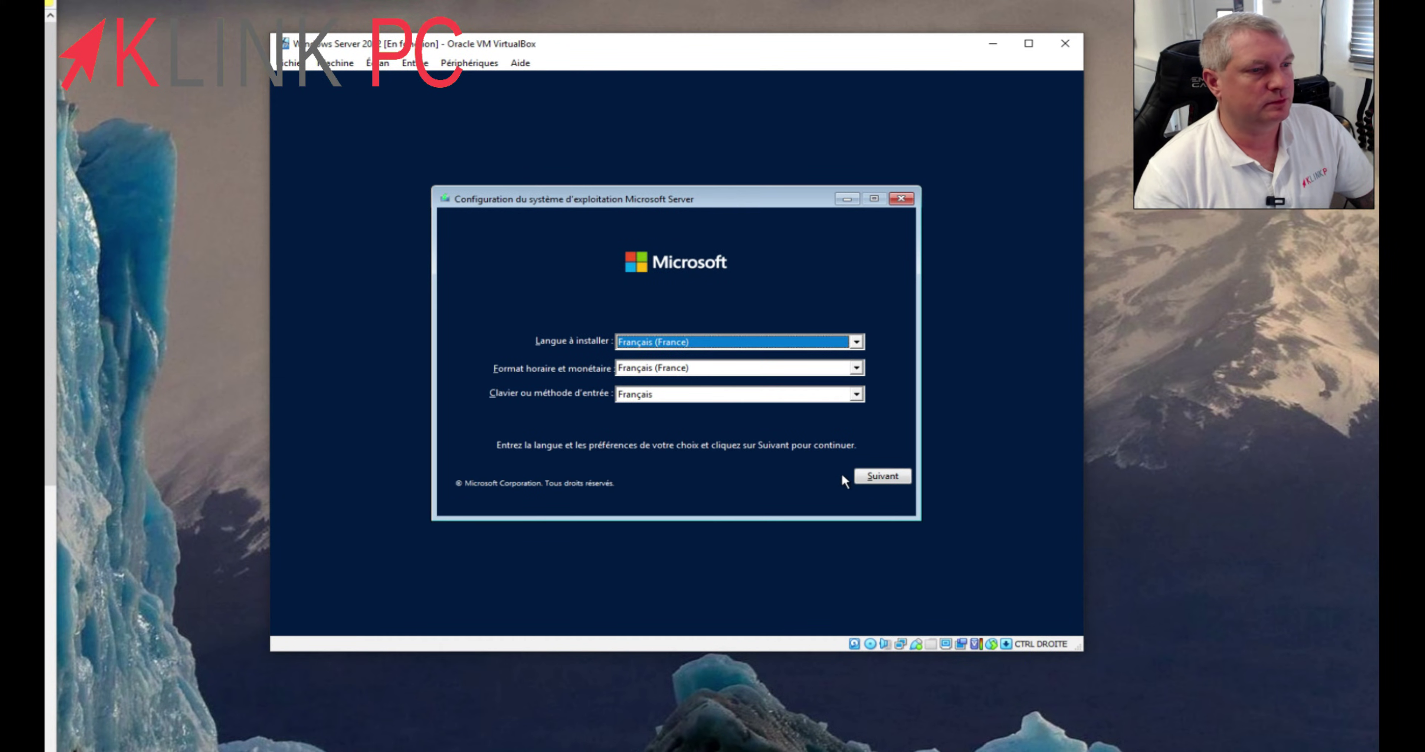
click(884, 477)
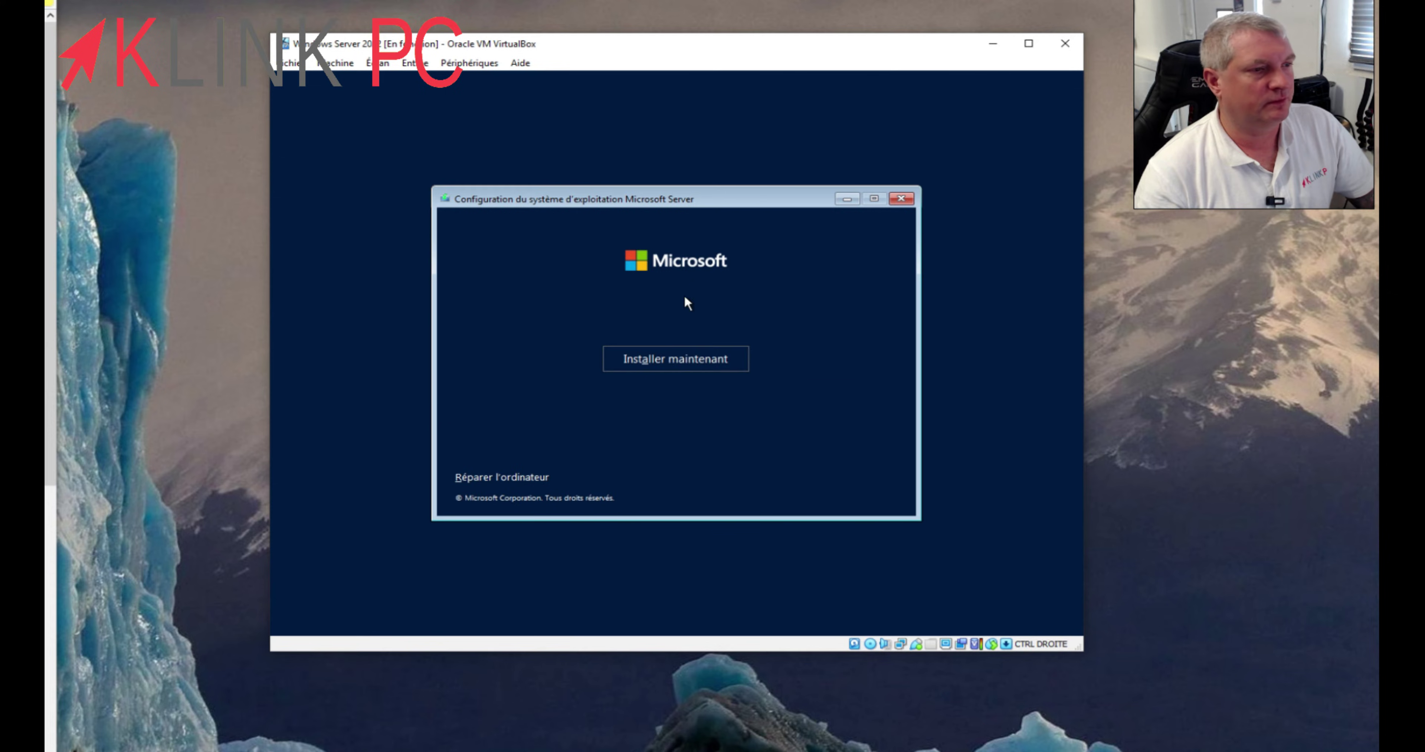
click(691, 367)
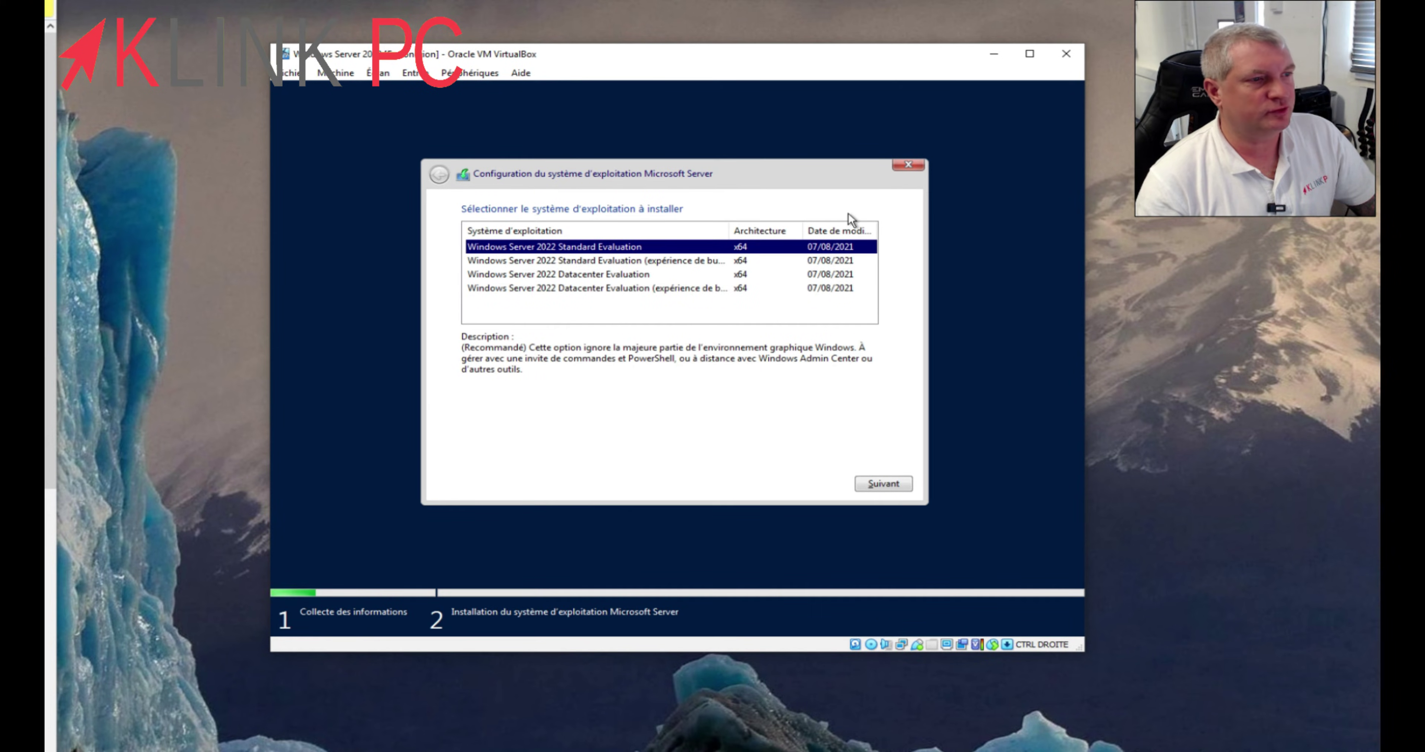
- Compare the editions, choose Standard Evaluation (expérience de bureau) and continue
click(637, 249)
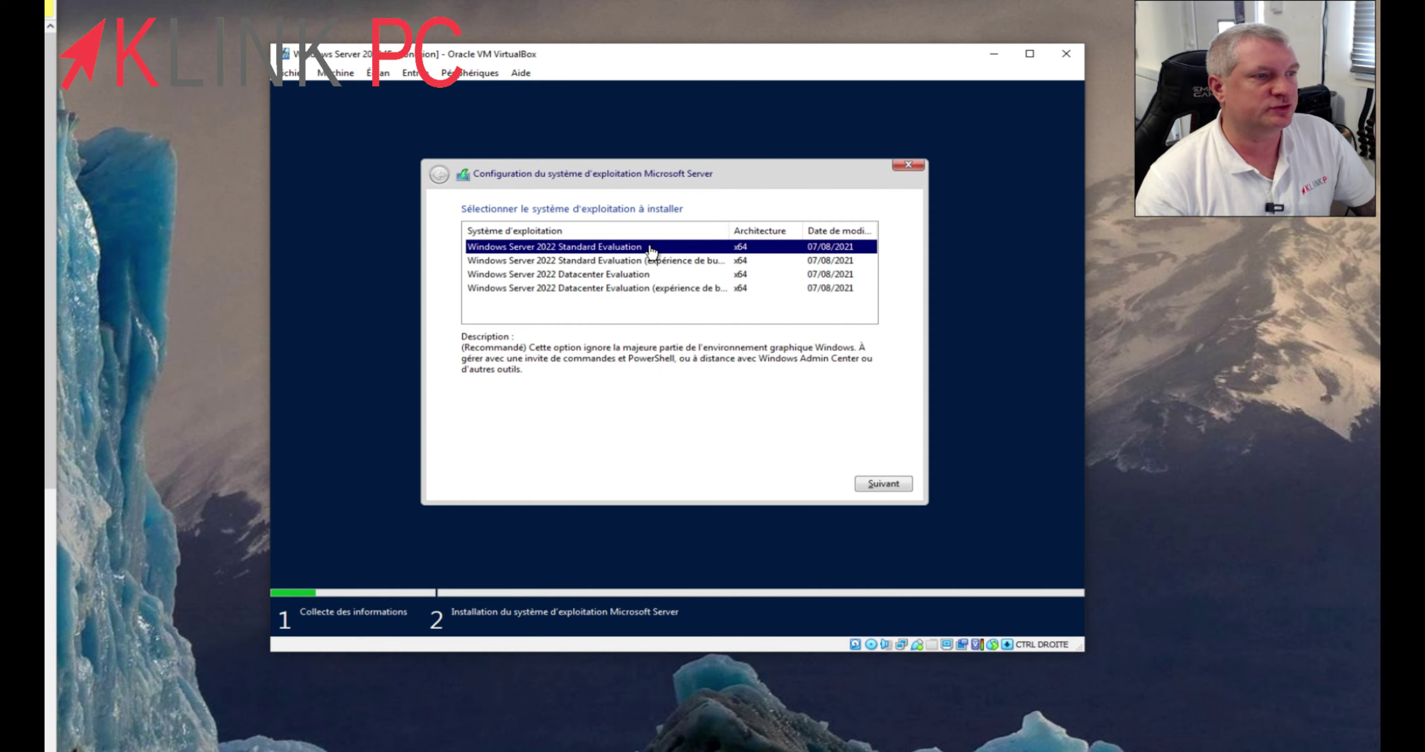
click(652, 277)
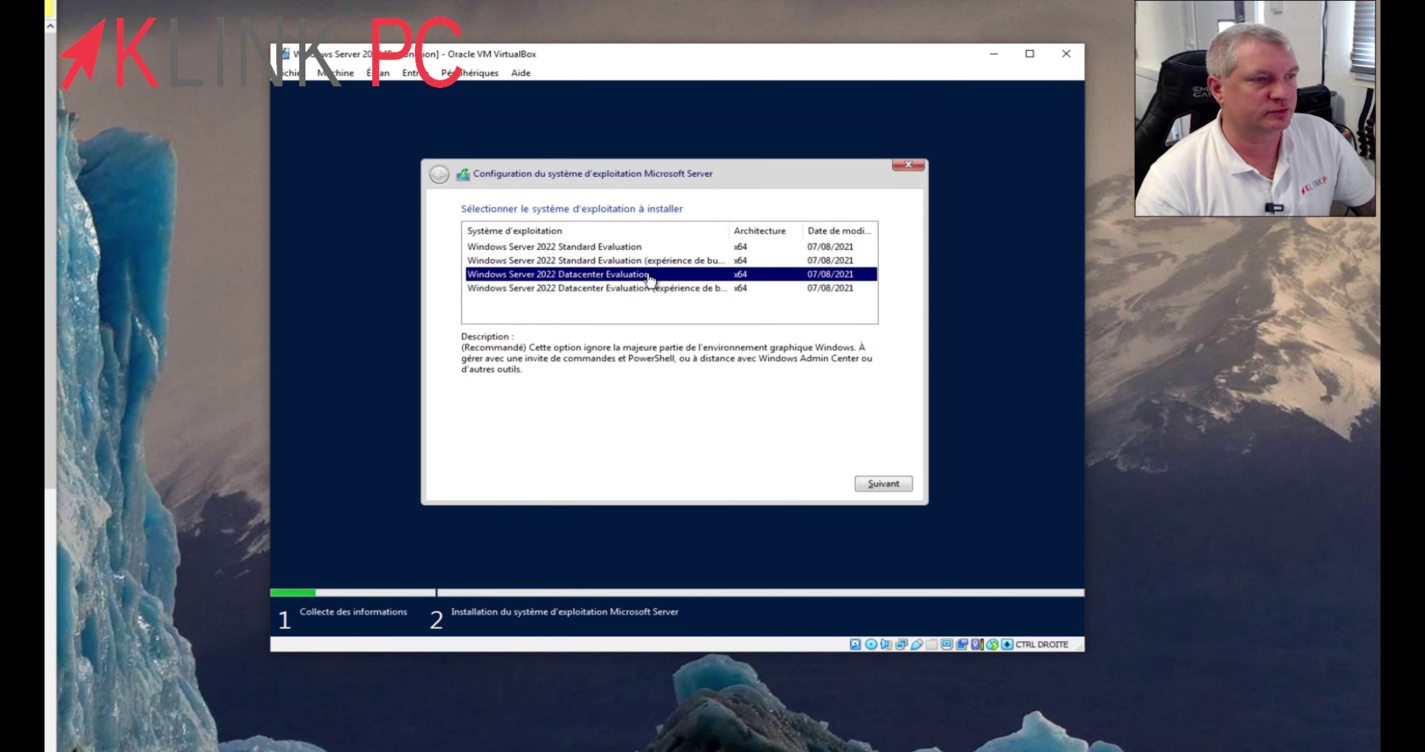
click(632, 248)
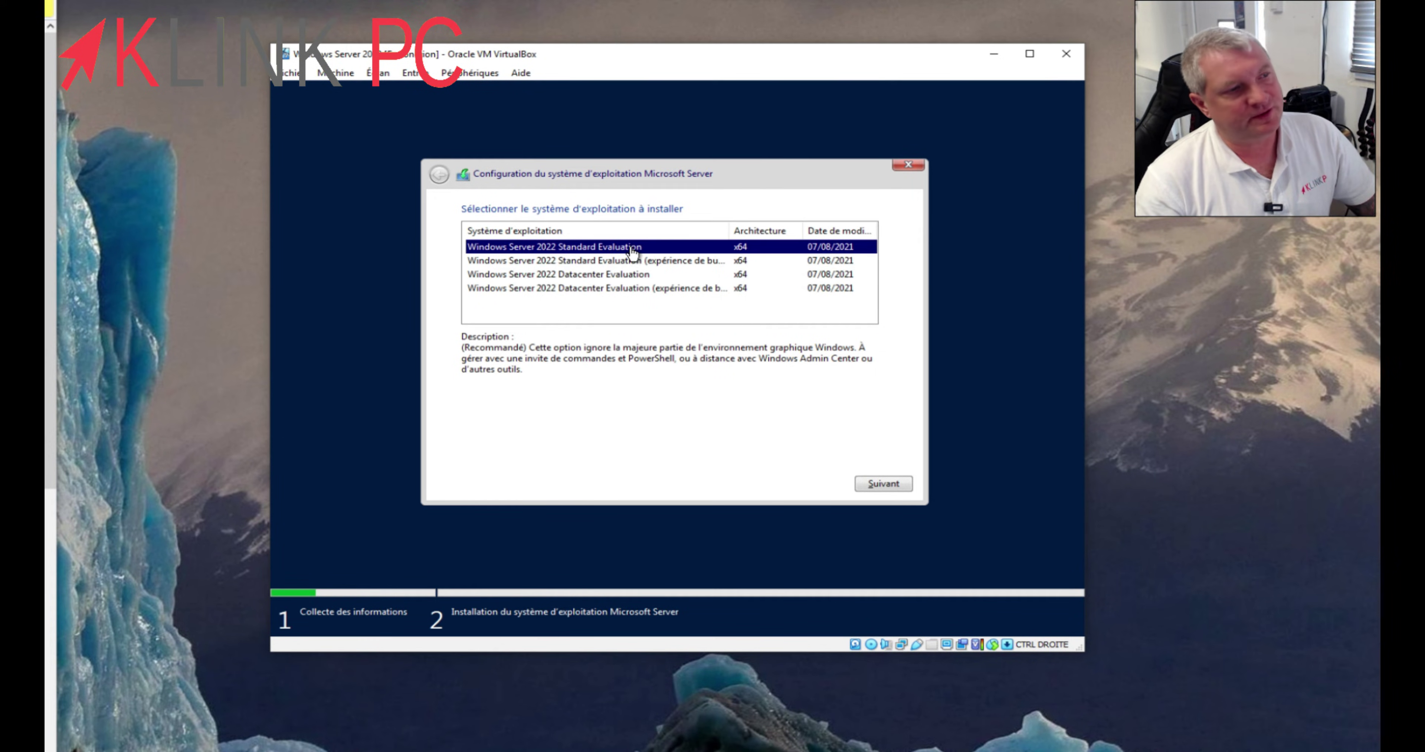
click(638, 276)
click(630, 249)
click(640, 276)
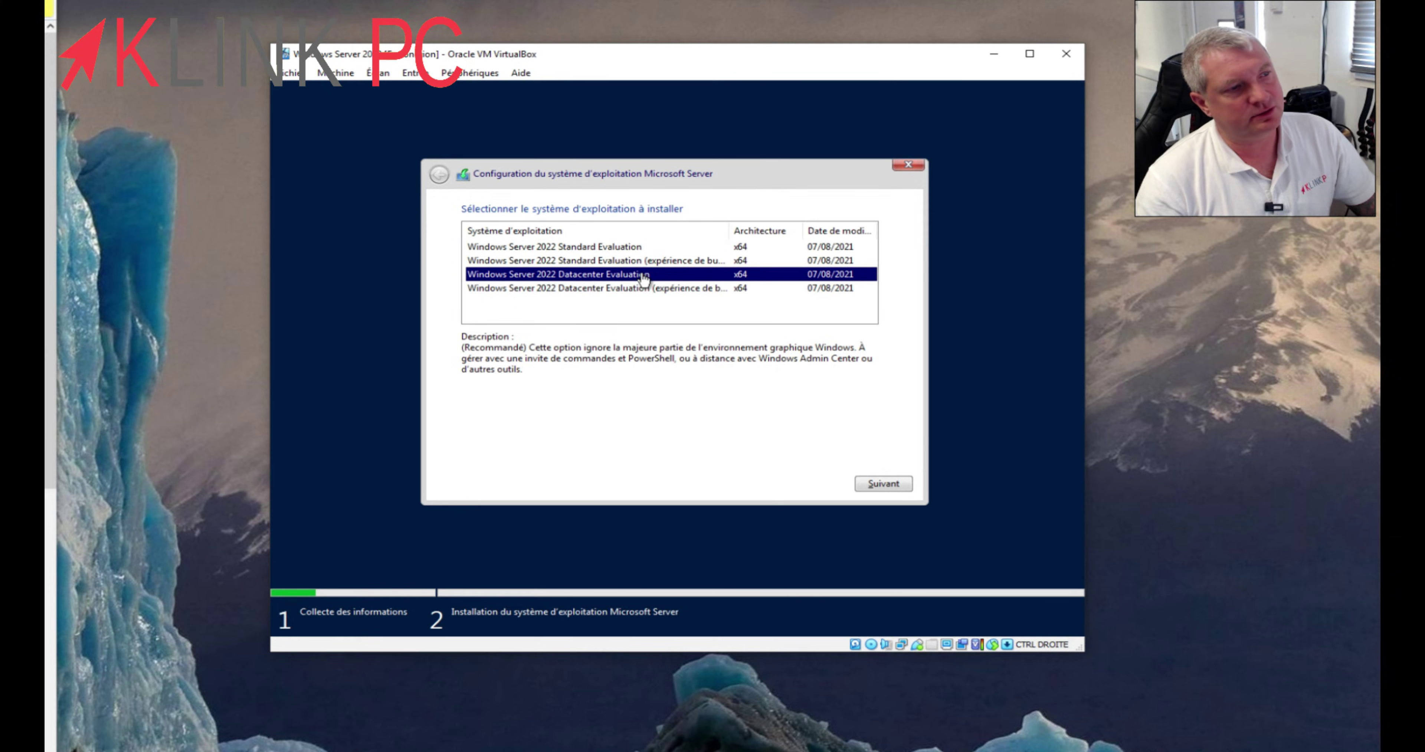
click(623, 248)
click(631, 277)
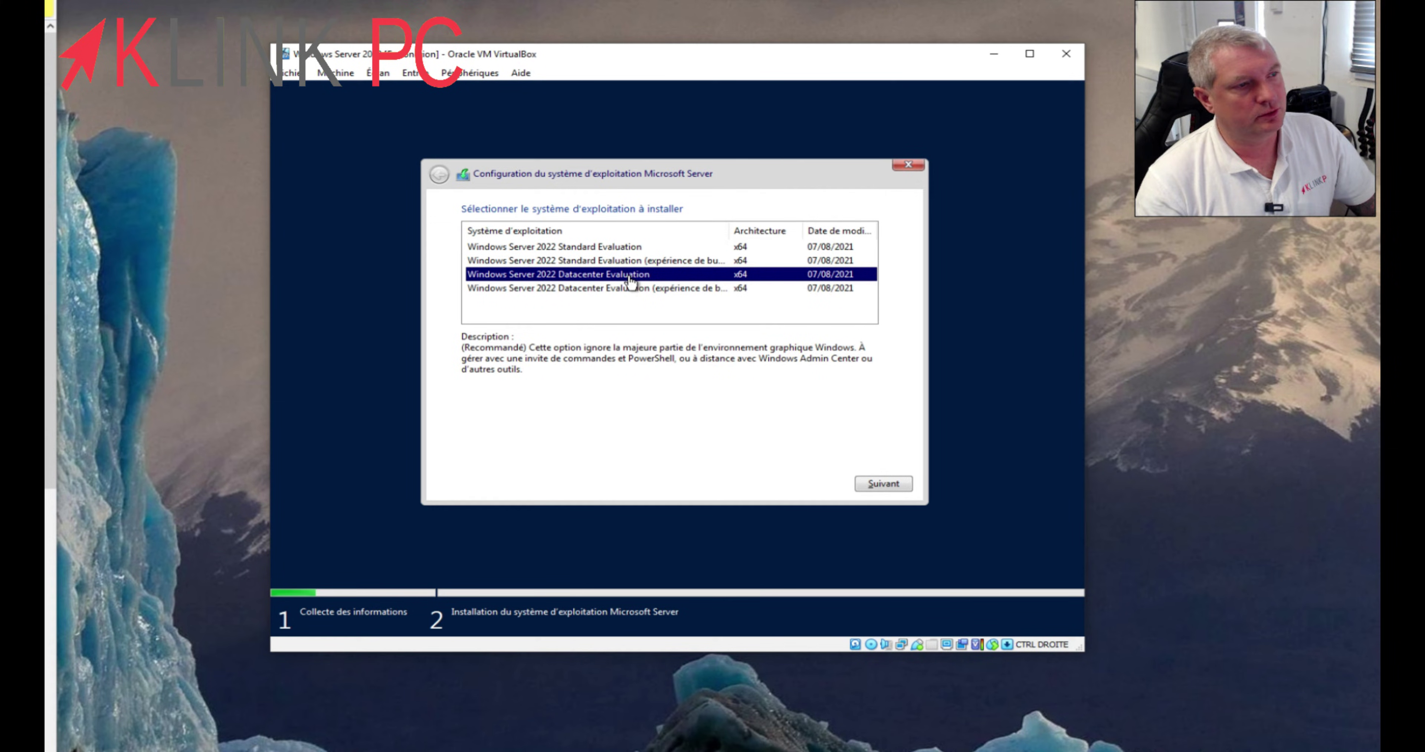
click(625, 249)
click(632, 280)
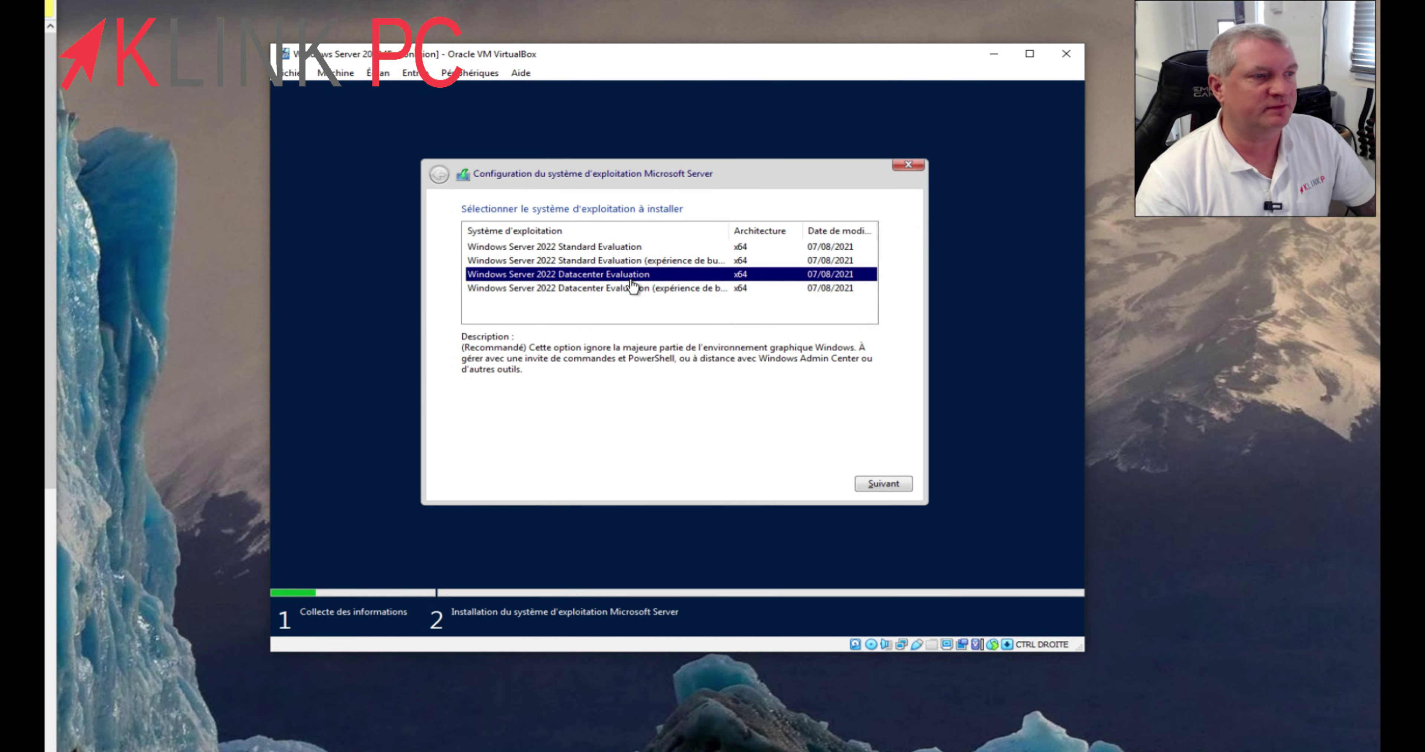
click(621, 250)
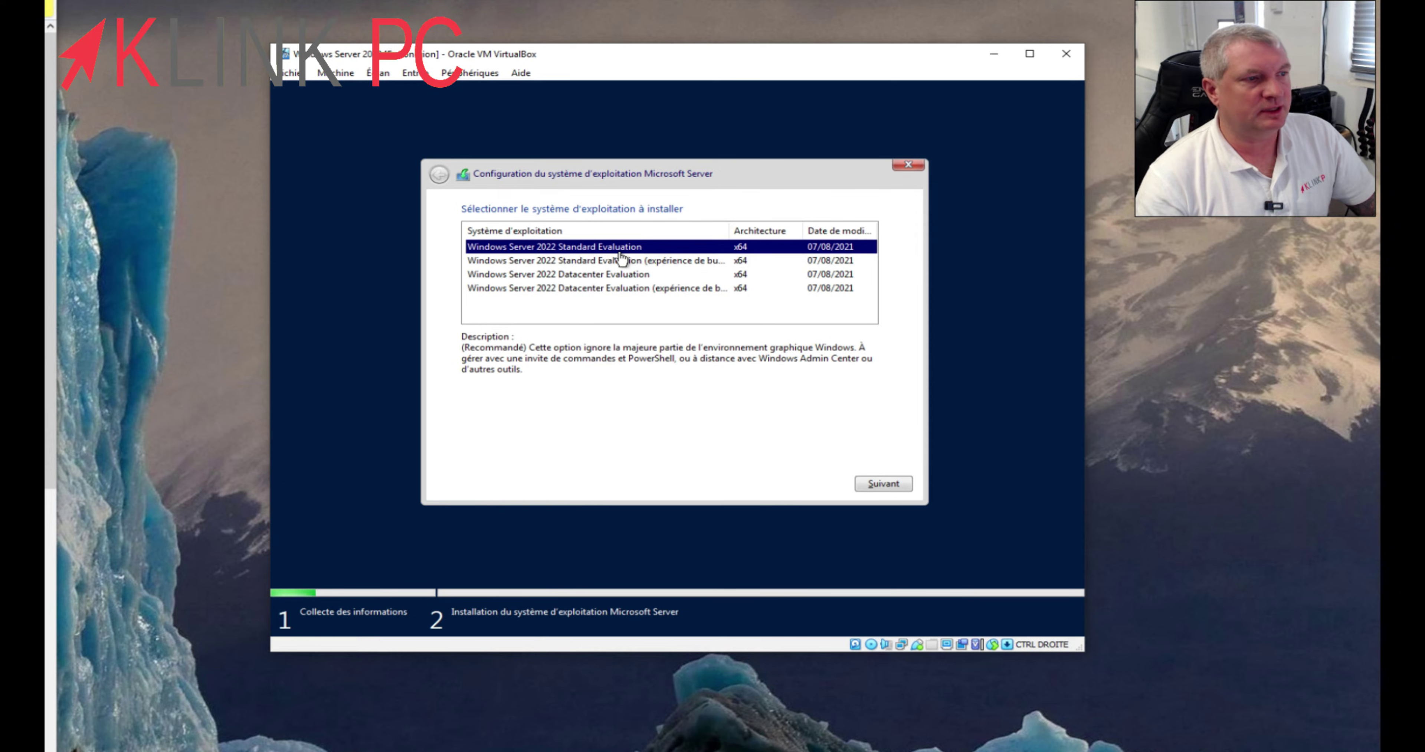
click(634, 265)
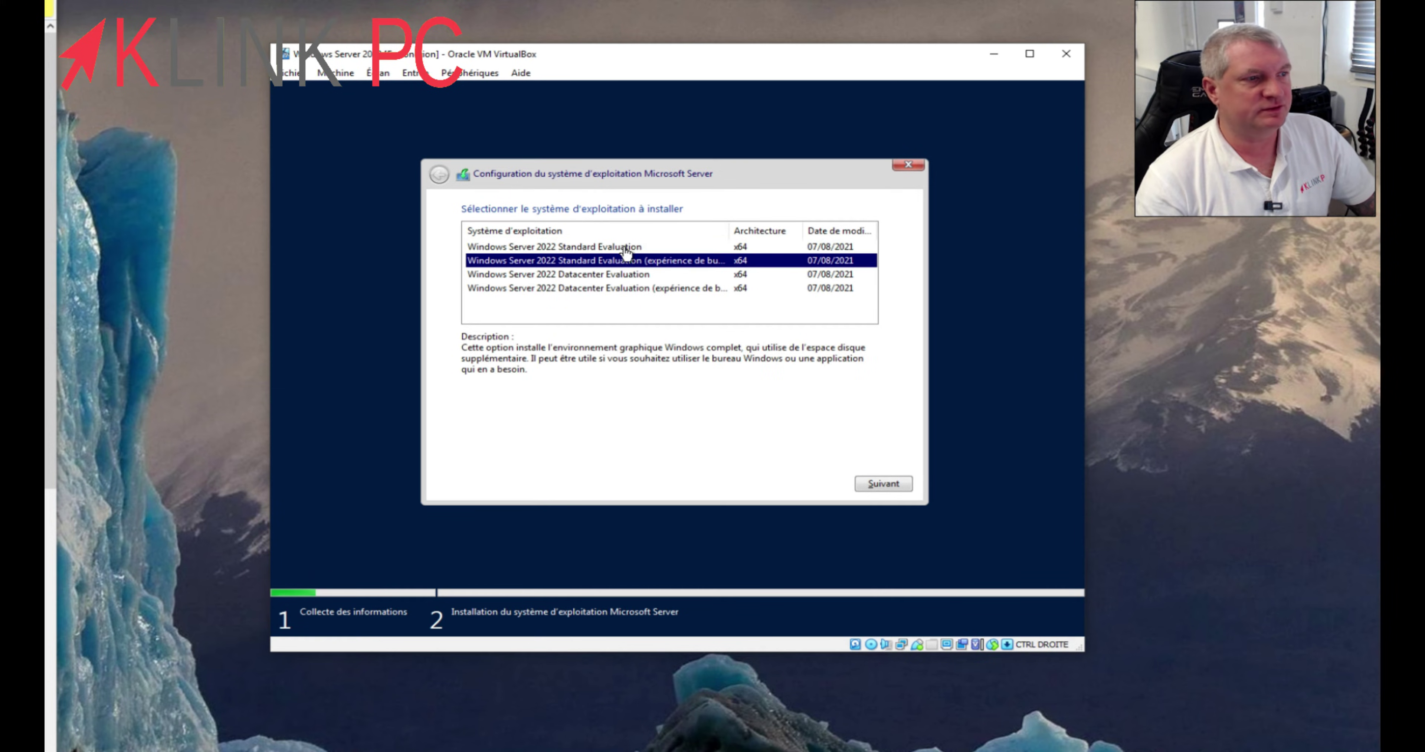
click(626, 250)
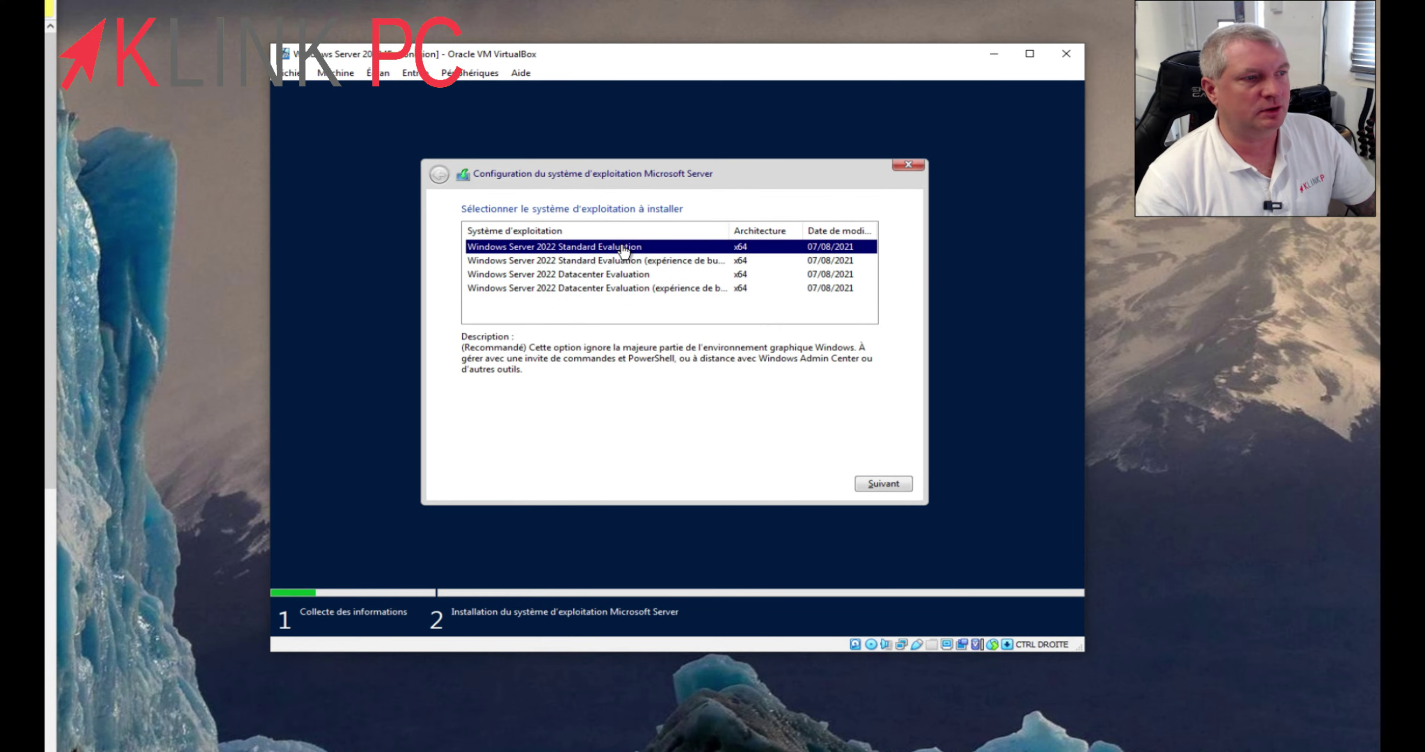
click(655, 264)
drag(729, 230, 755, 231)
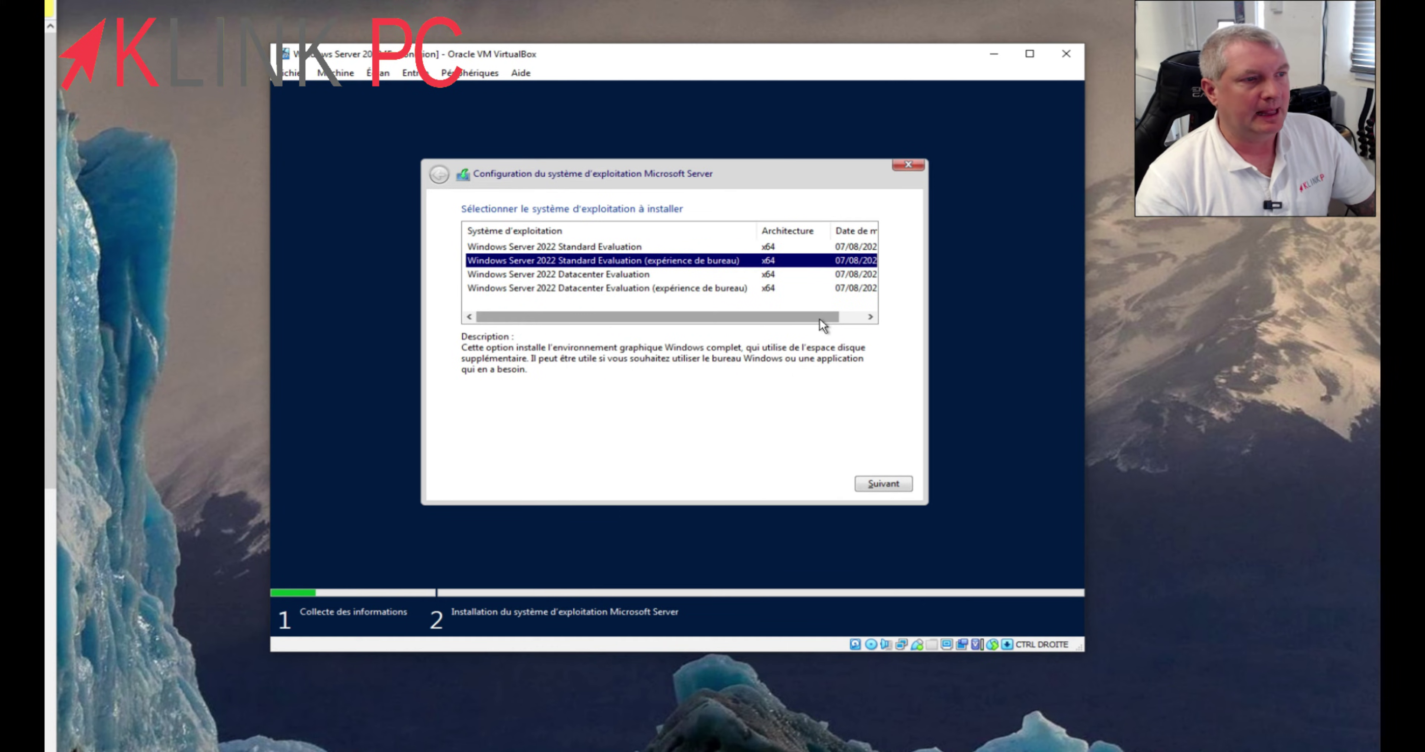
drag(823, 325, 693, 277)
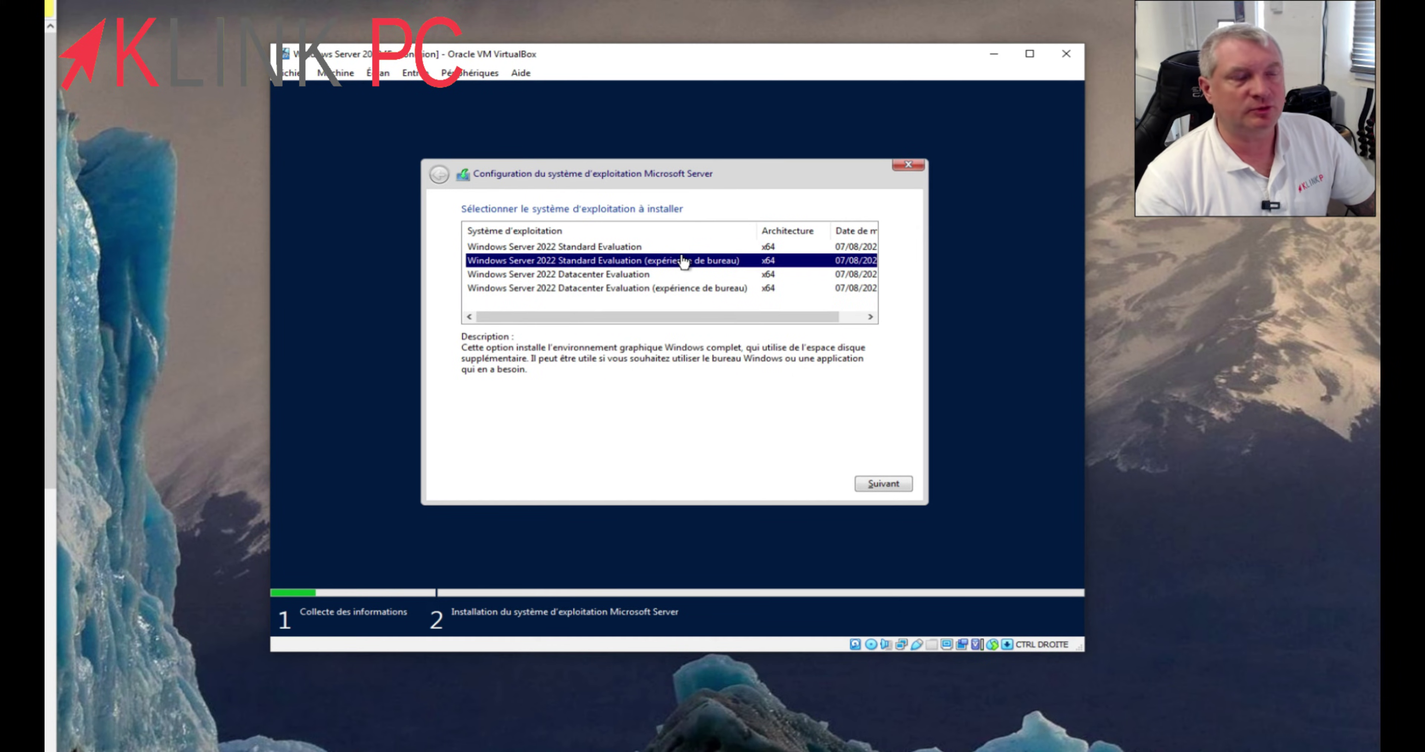
click(646, 250)
click(648, 277)
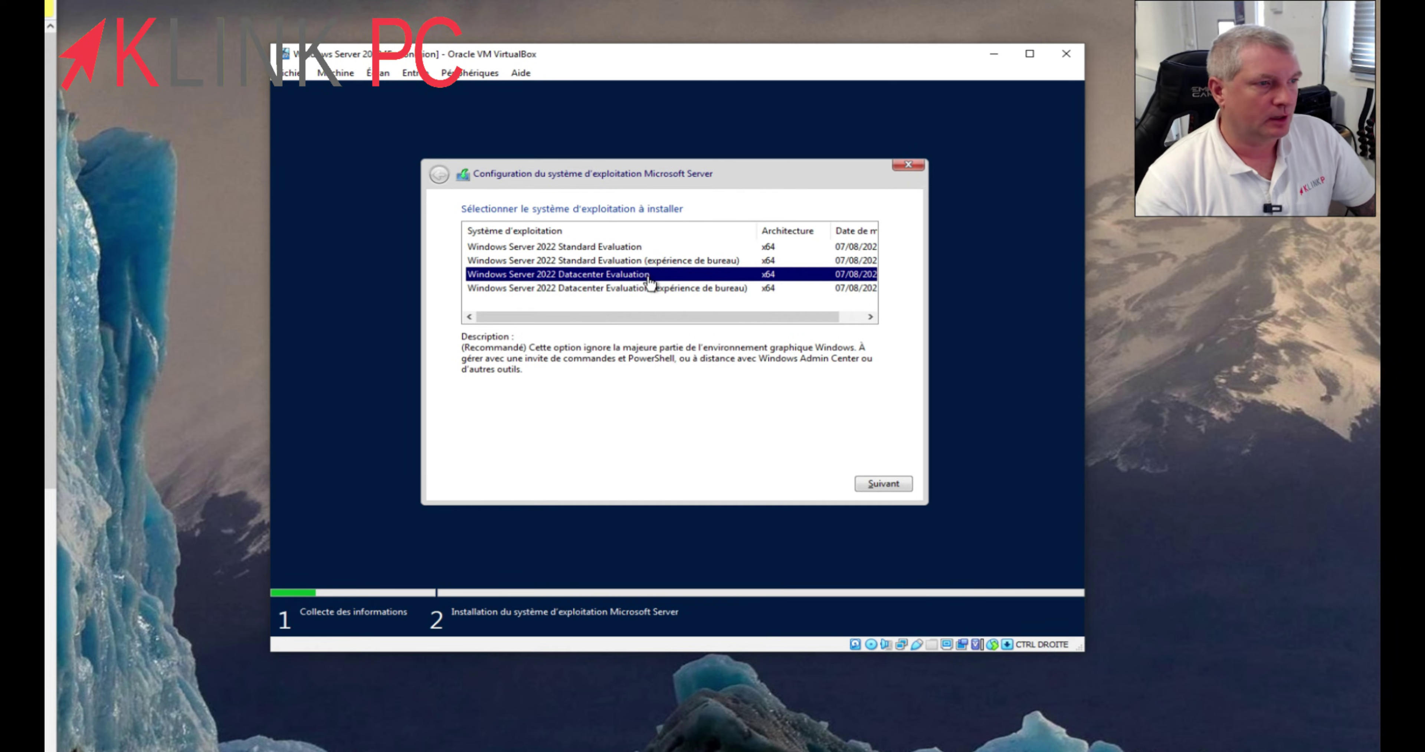
click(667, 262)
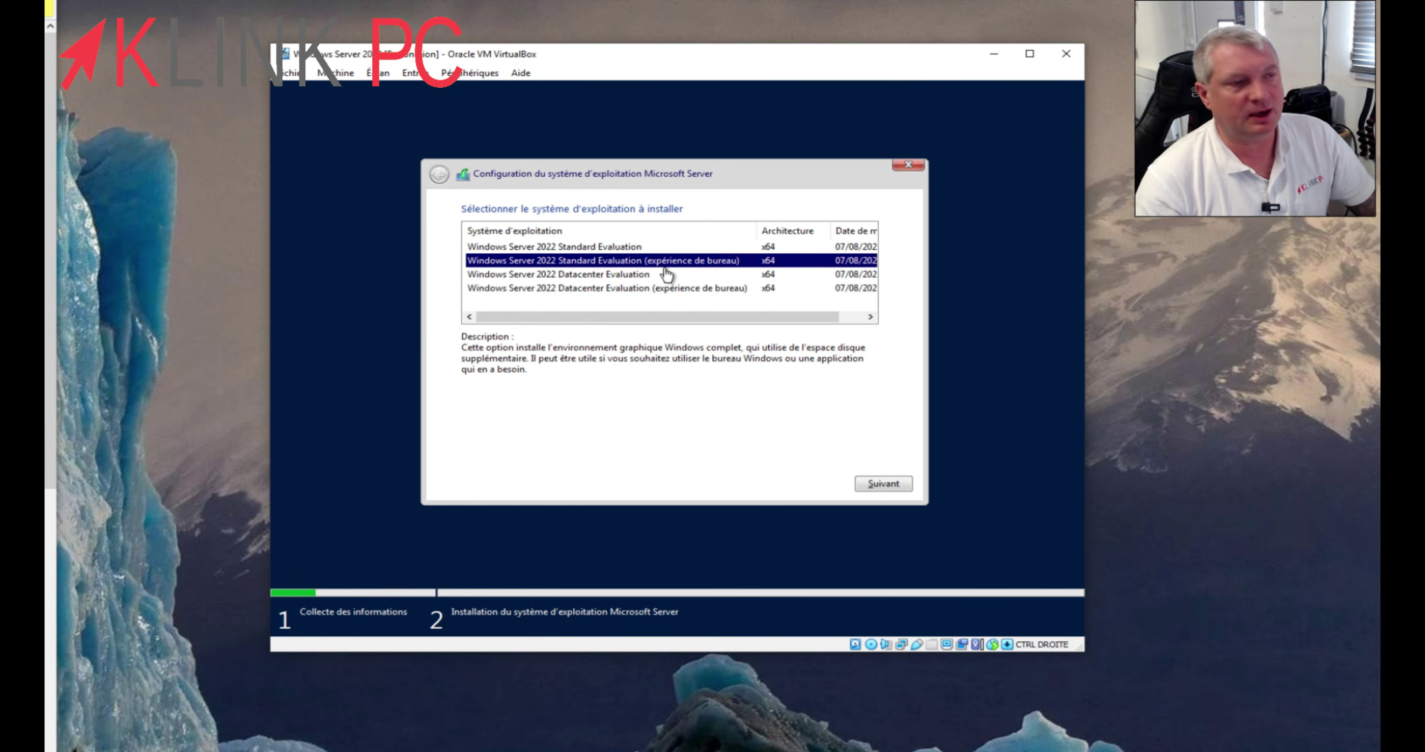
click(860, 482)
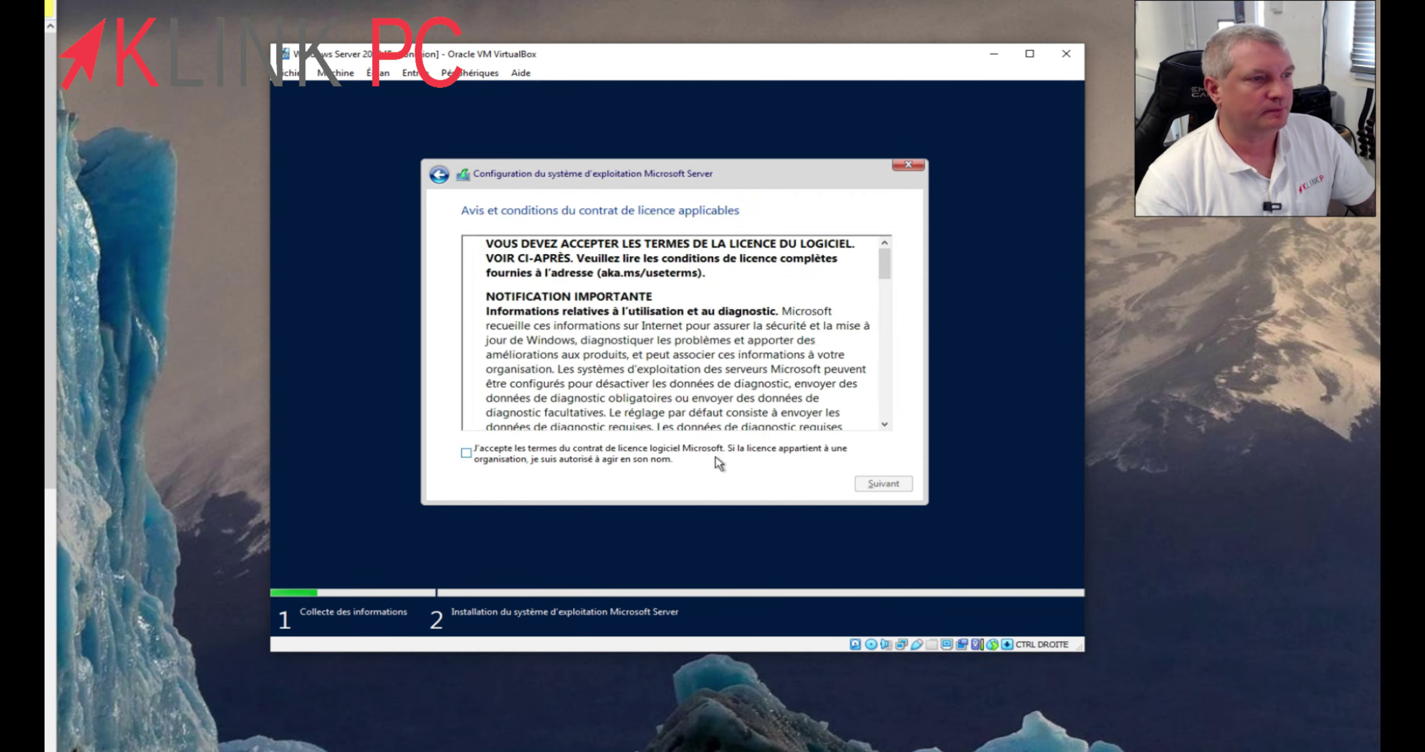
- Accept the licence terms and choose a custom installation
click(524, 453)
click(863, 485)
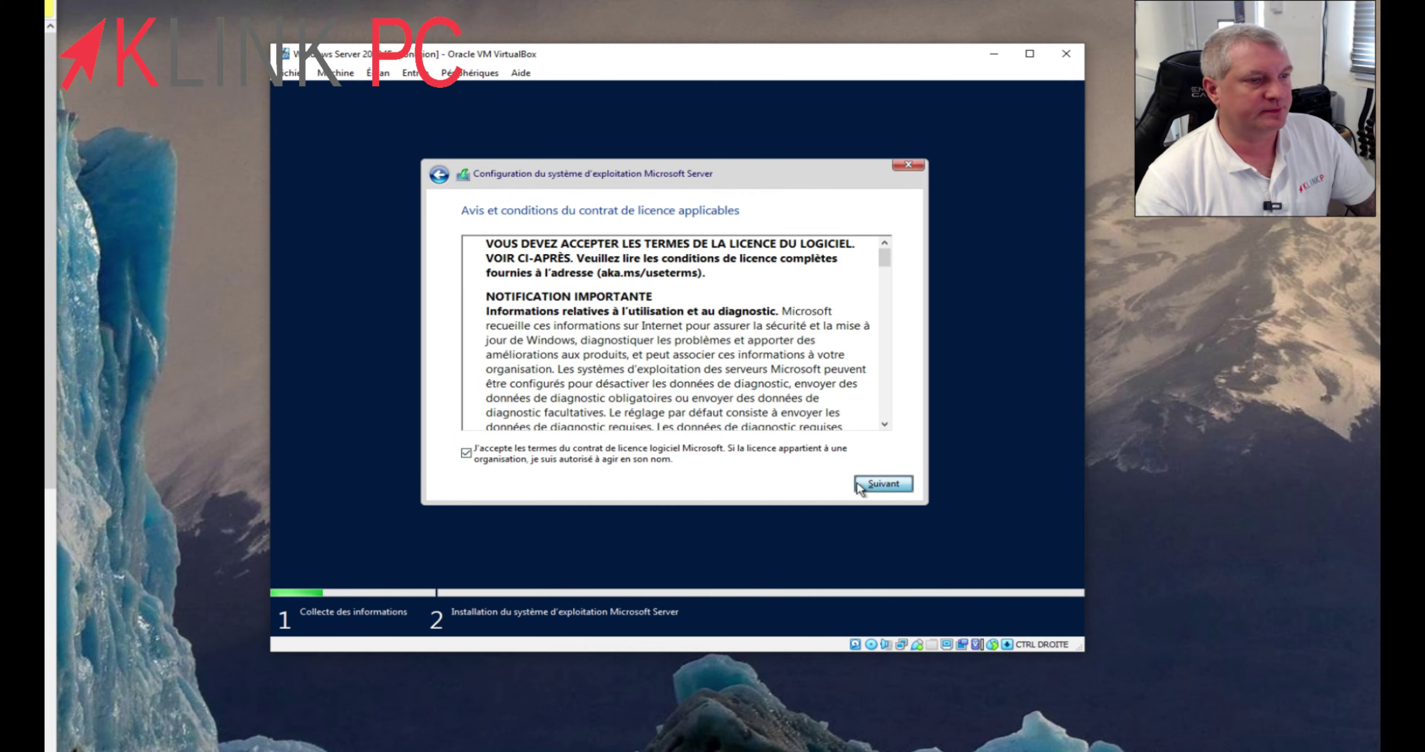
click(685, 365)
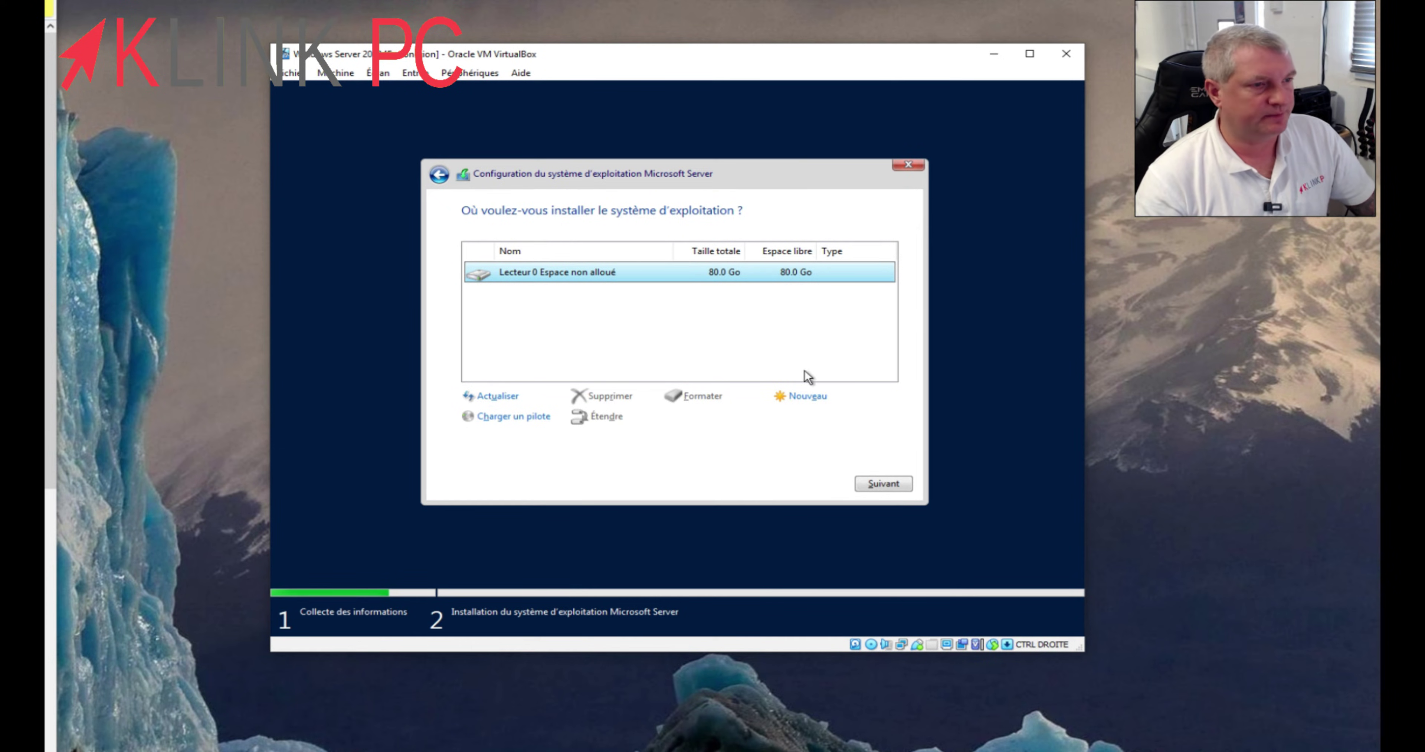
- Create a new partition on the 80 GB disk and install Windows Server onto it
click(805, 396)
click(827, 421)
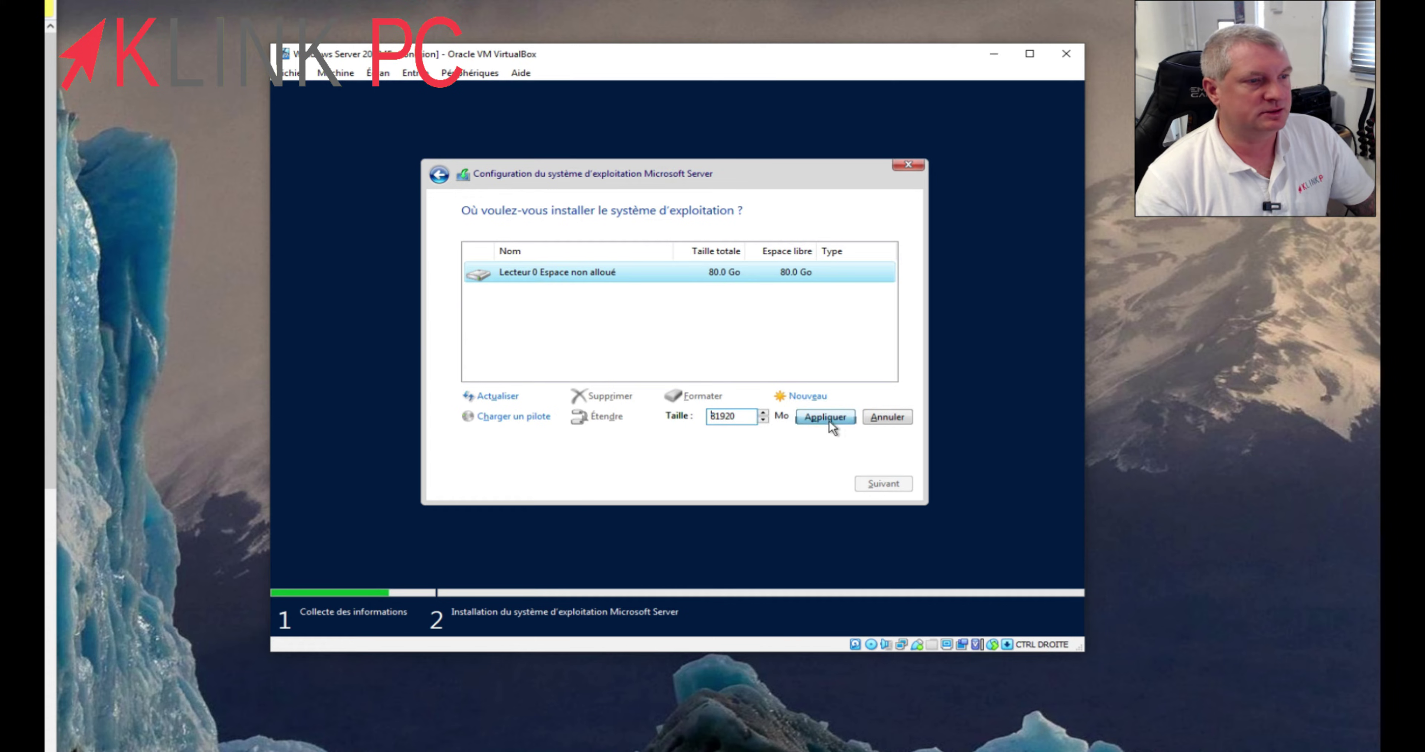
click(778, 422)
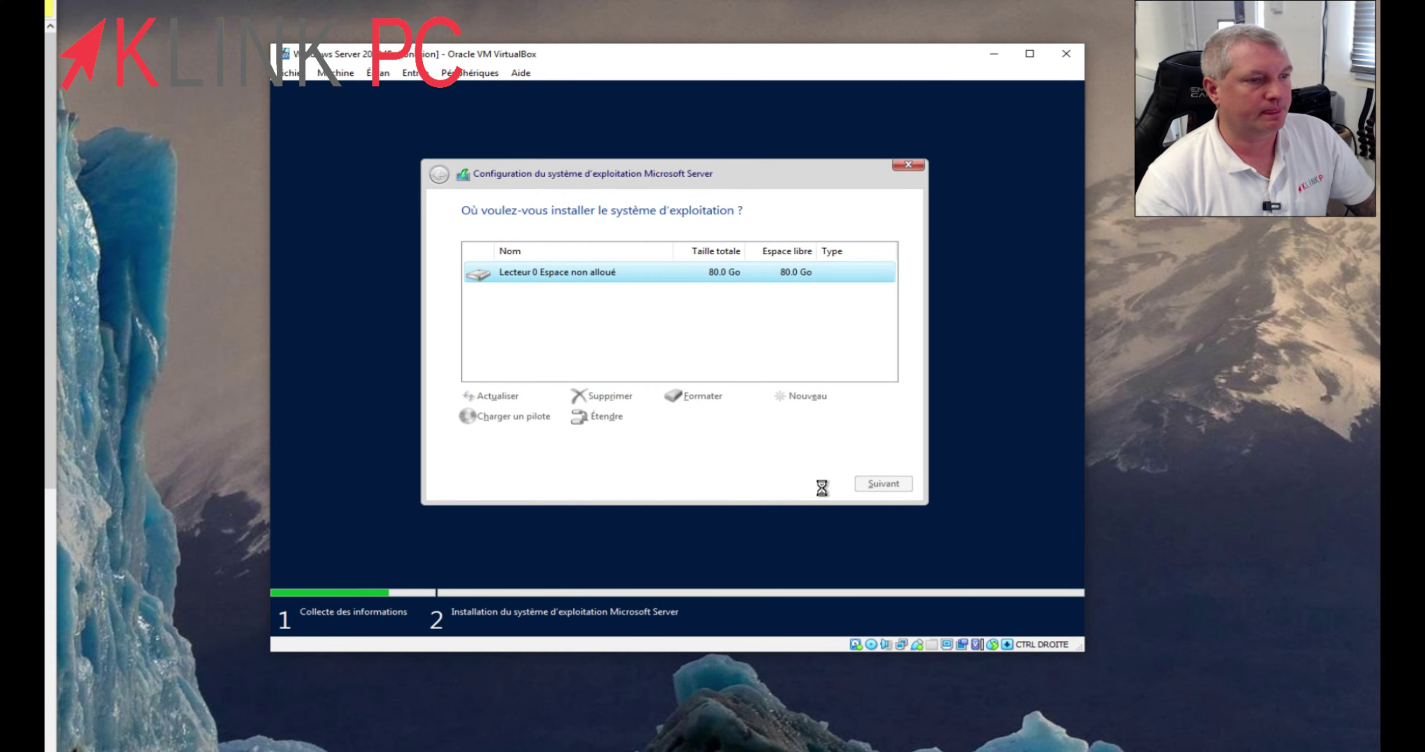
click(884, 484)
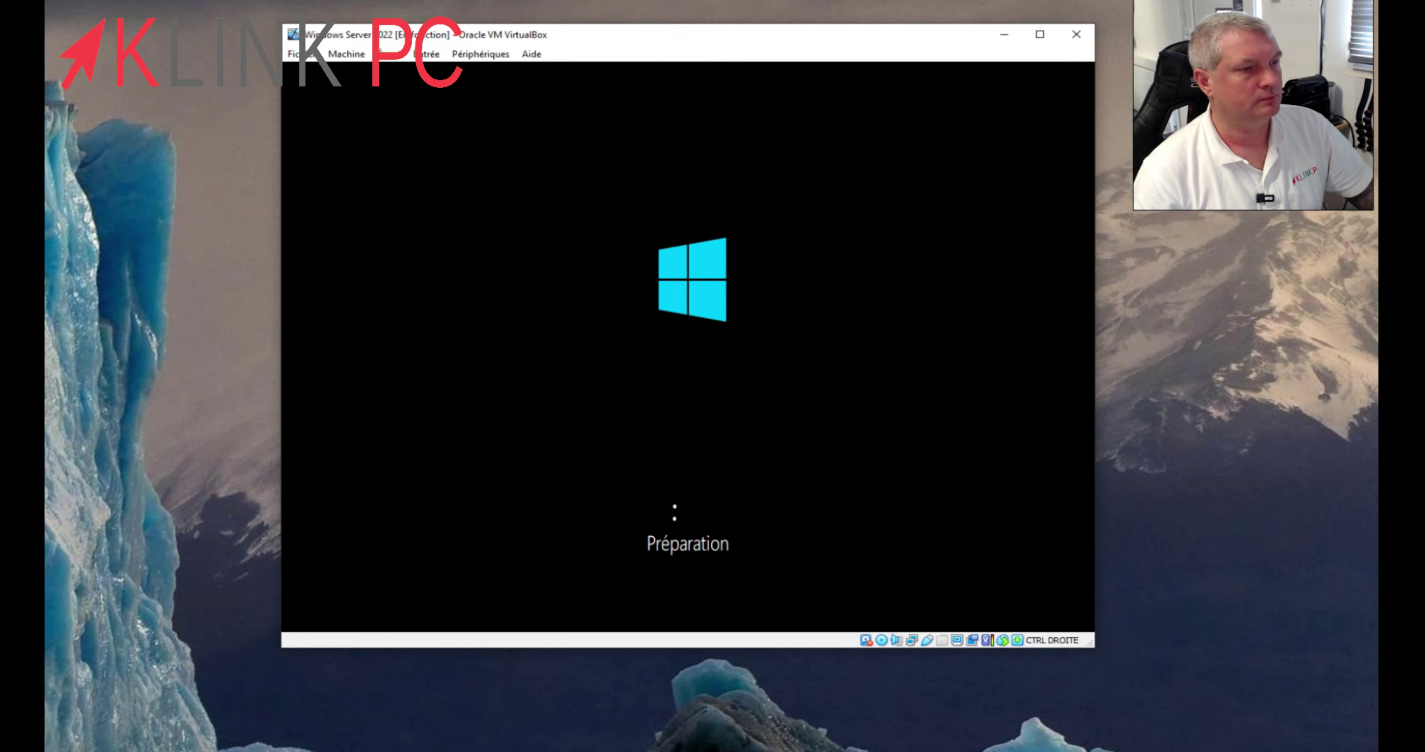
- Enter the Administrator password in both fields and finish with Terminer
click(671, 698)
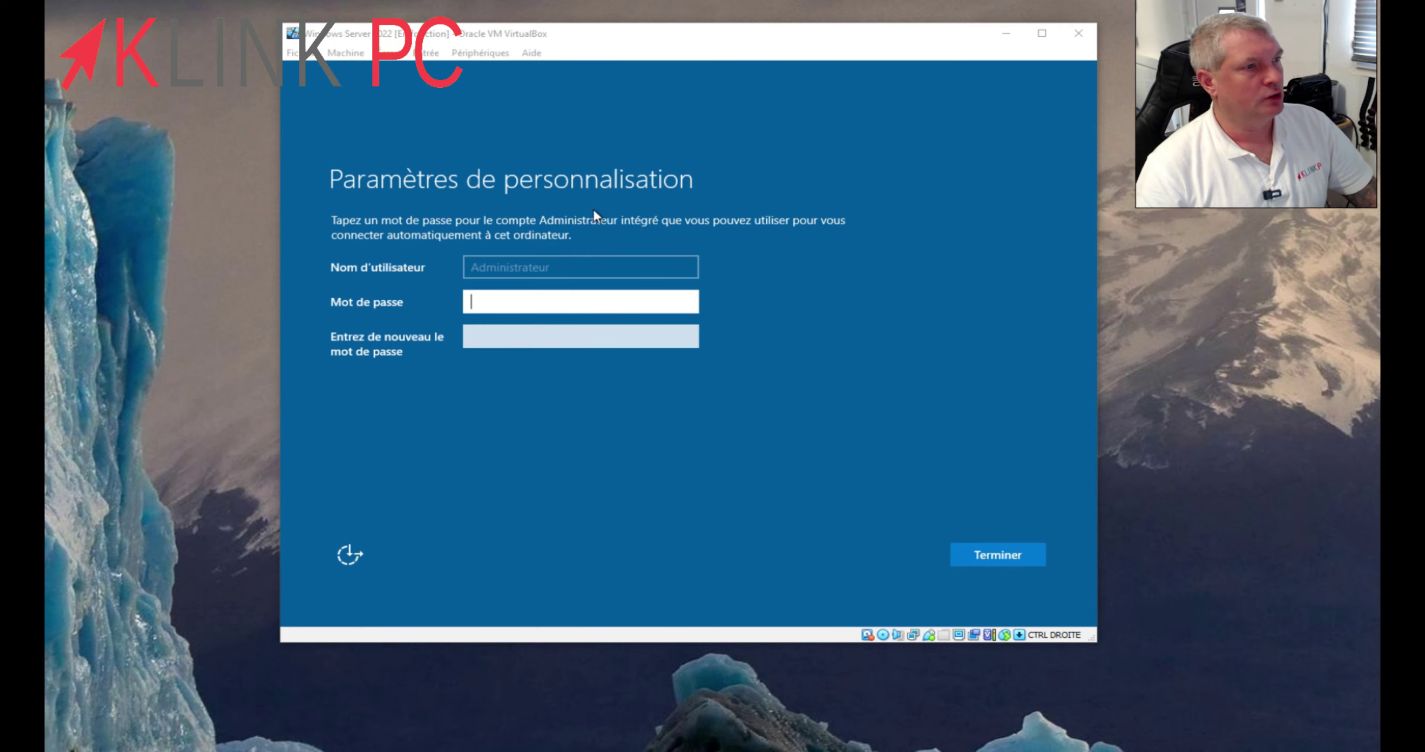
click(537, 302)
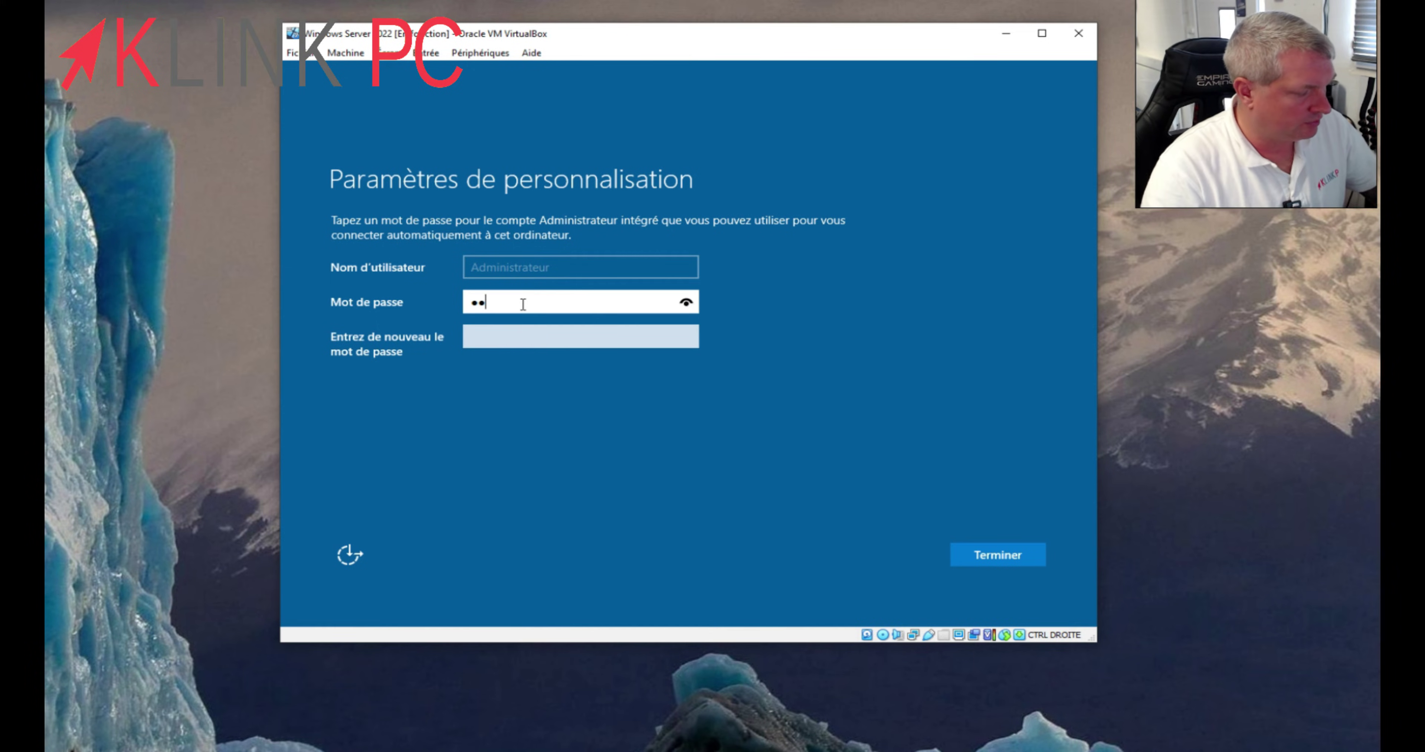
key(Tab)
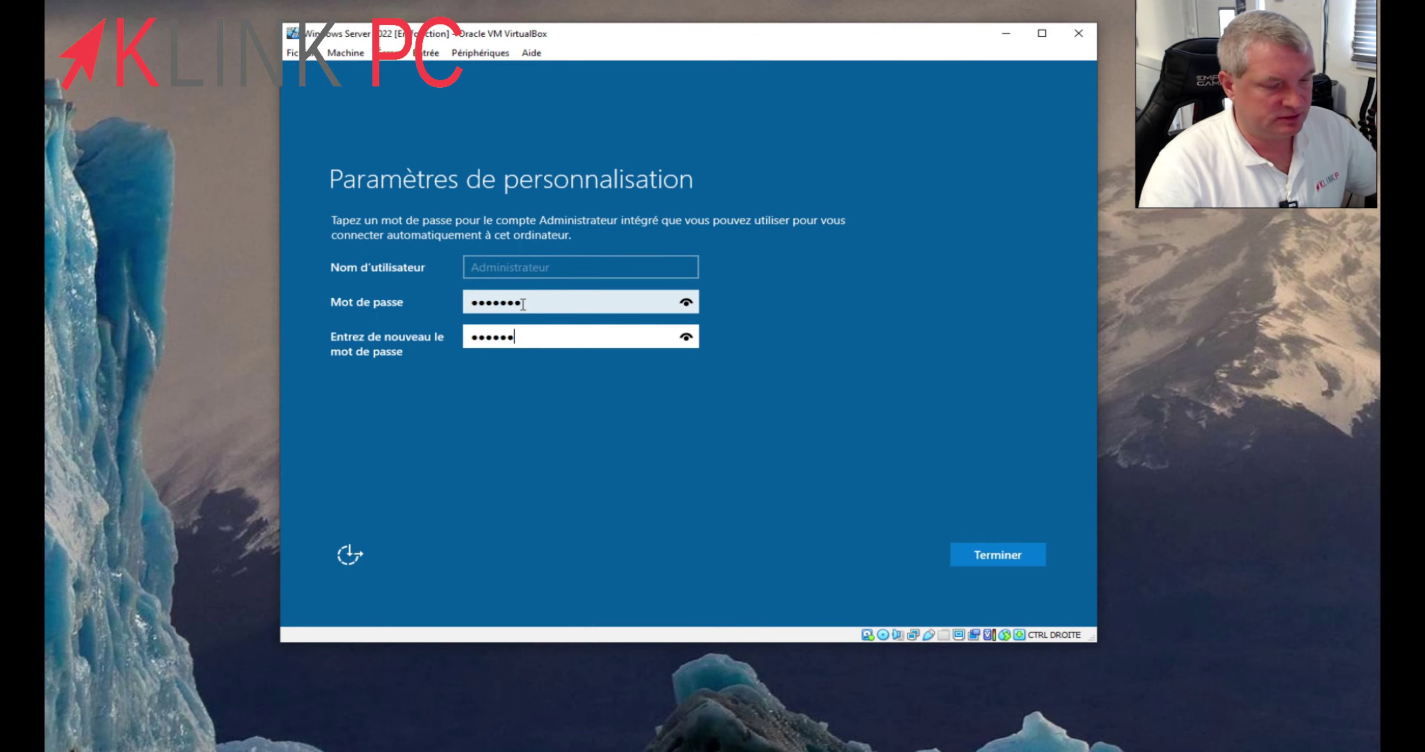
click(989, 560)
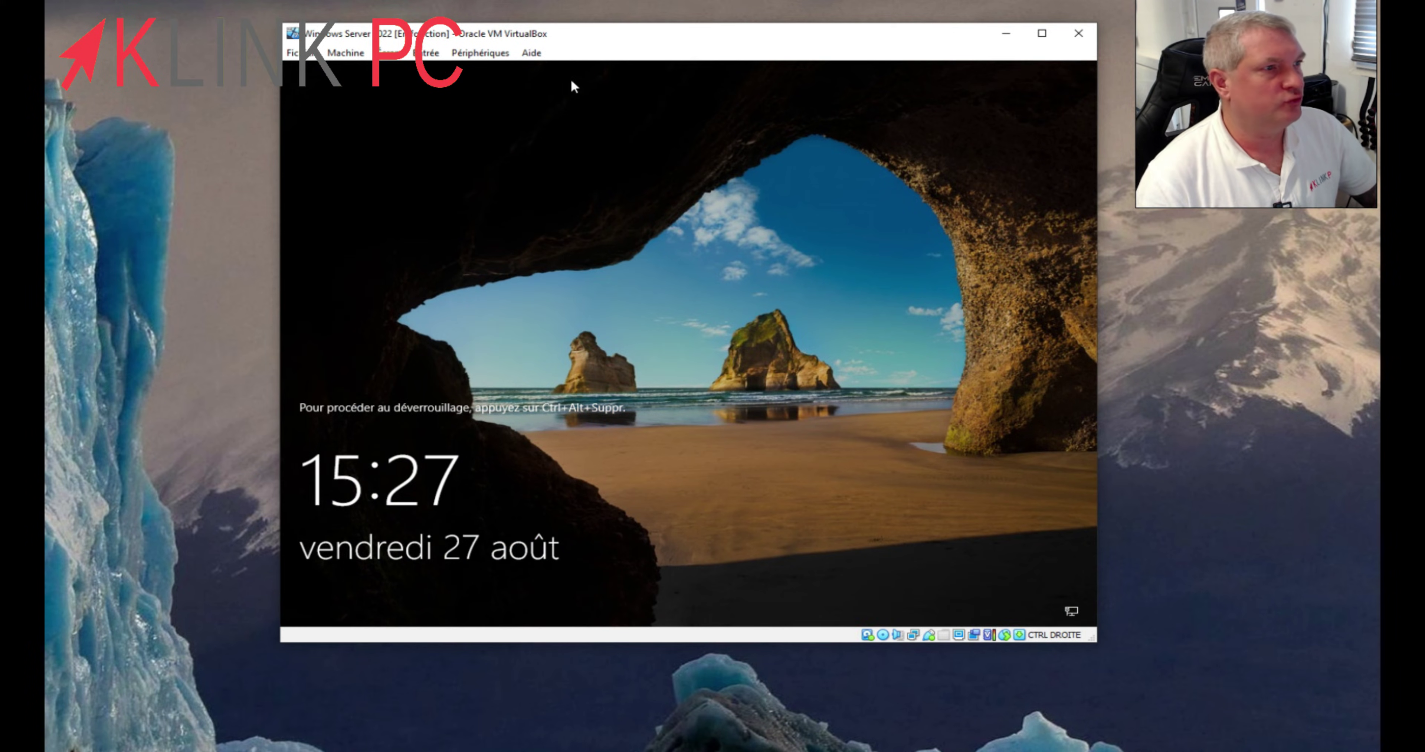
- Send Ctrl-Alt-Del to the guest, sign in as Administrator, and allow network discovery
click(426, 53)
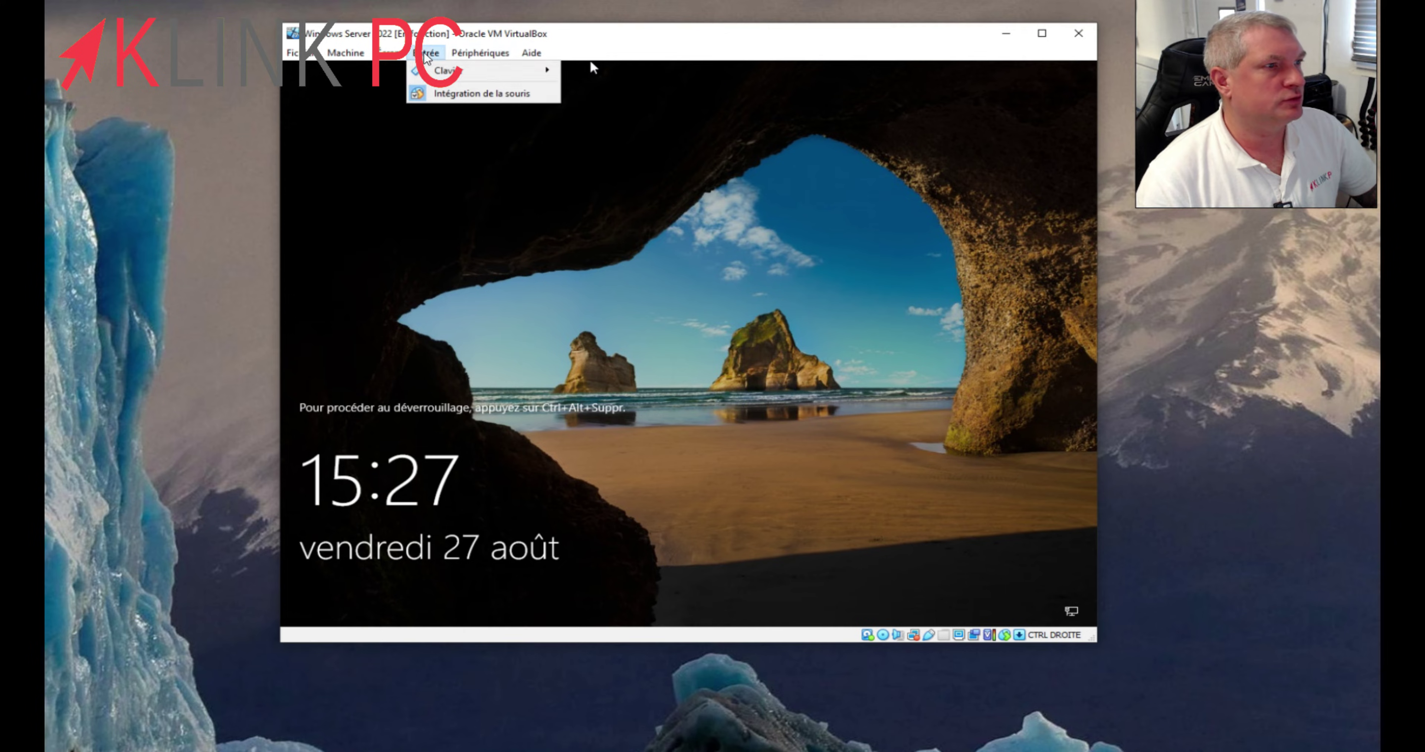
mouse_move(447, 70)
click(645, 113)
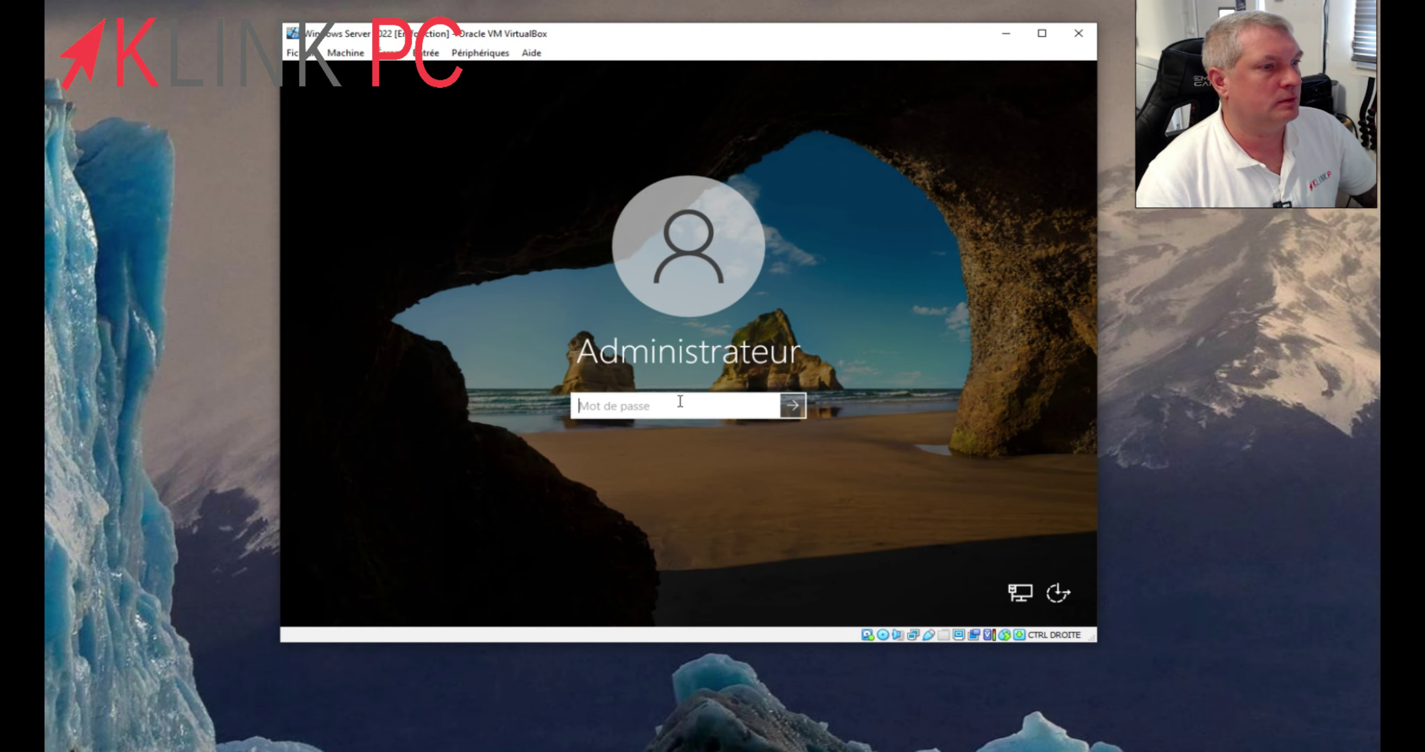
text(••)
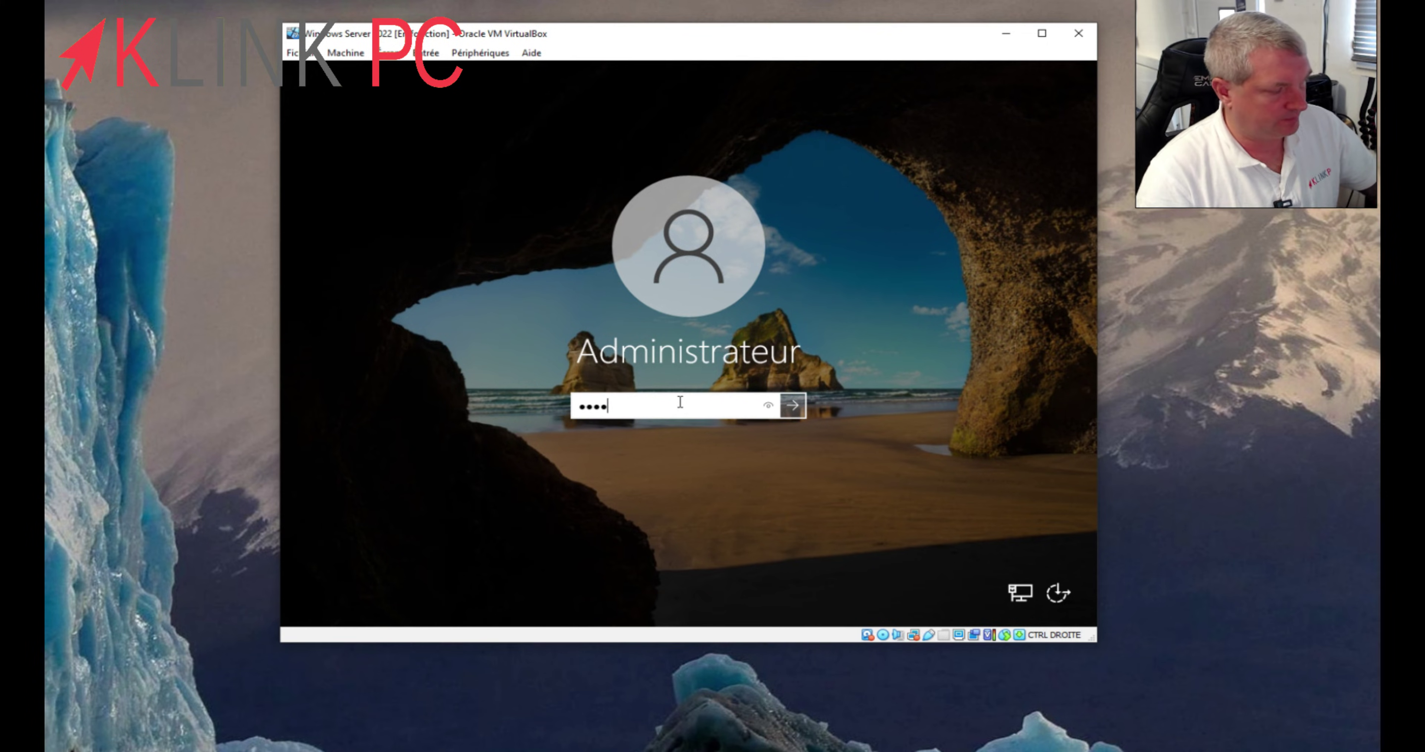
text(••••••)
key(Return)
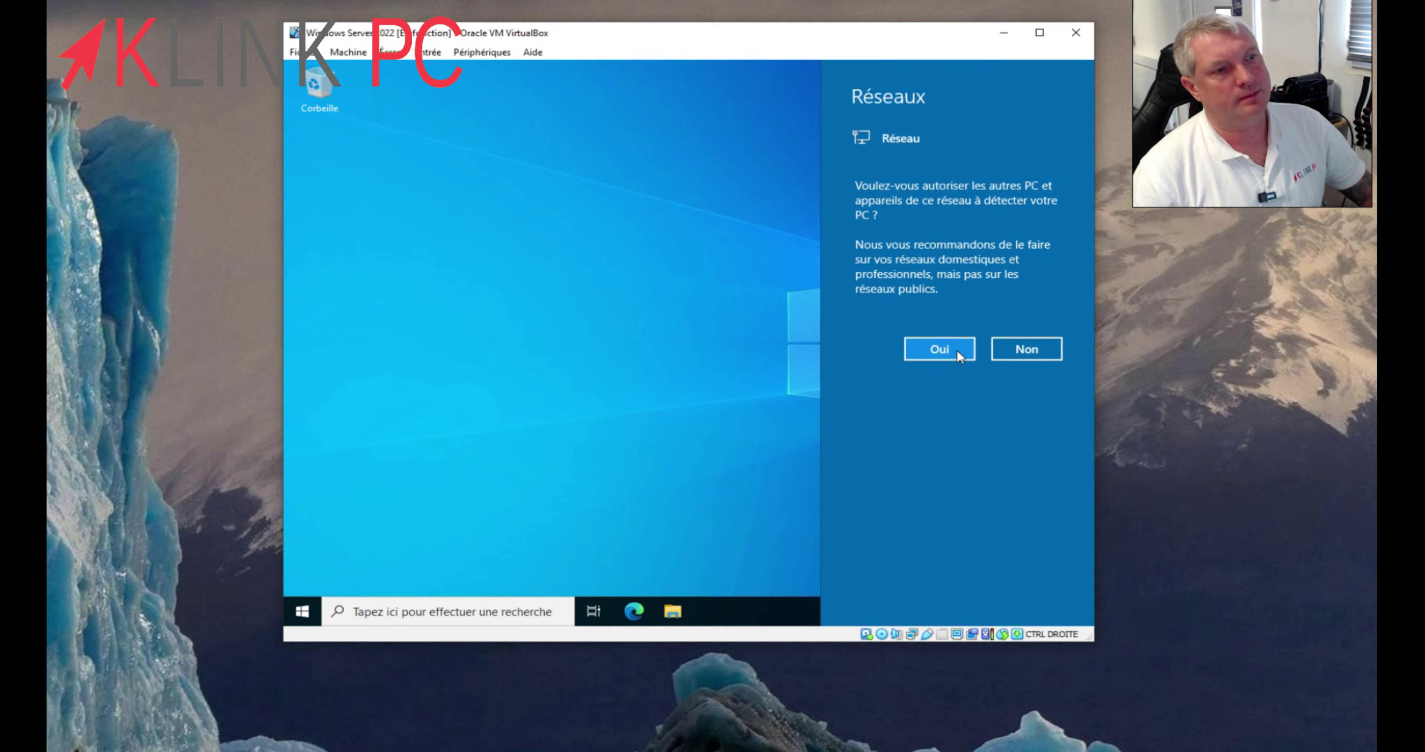
click(939, 349)
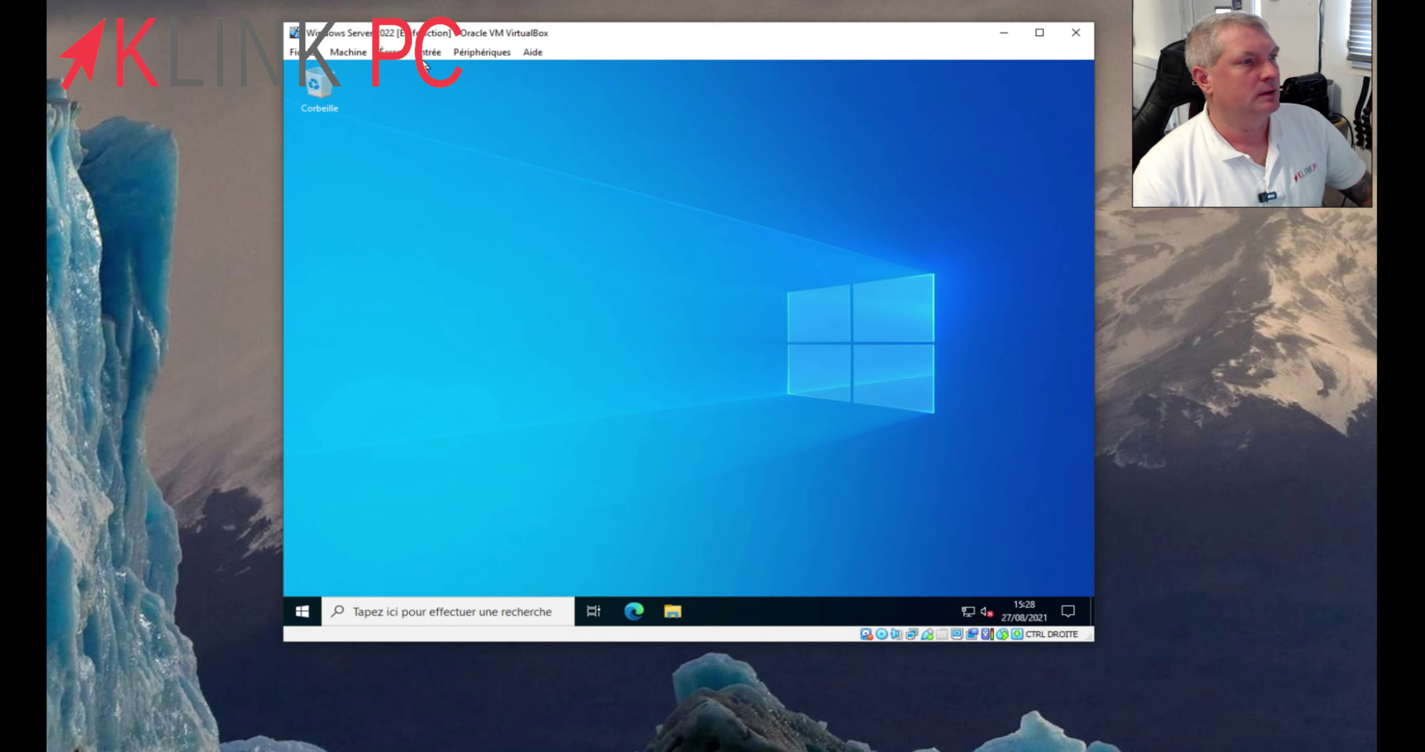
- Insert the Guest Additions CD image into the guest and enlarge the VM window
click(425, 53)
mouse_move(482, 52)
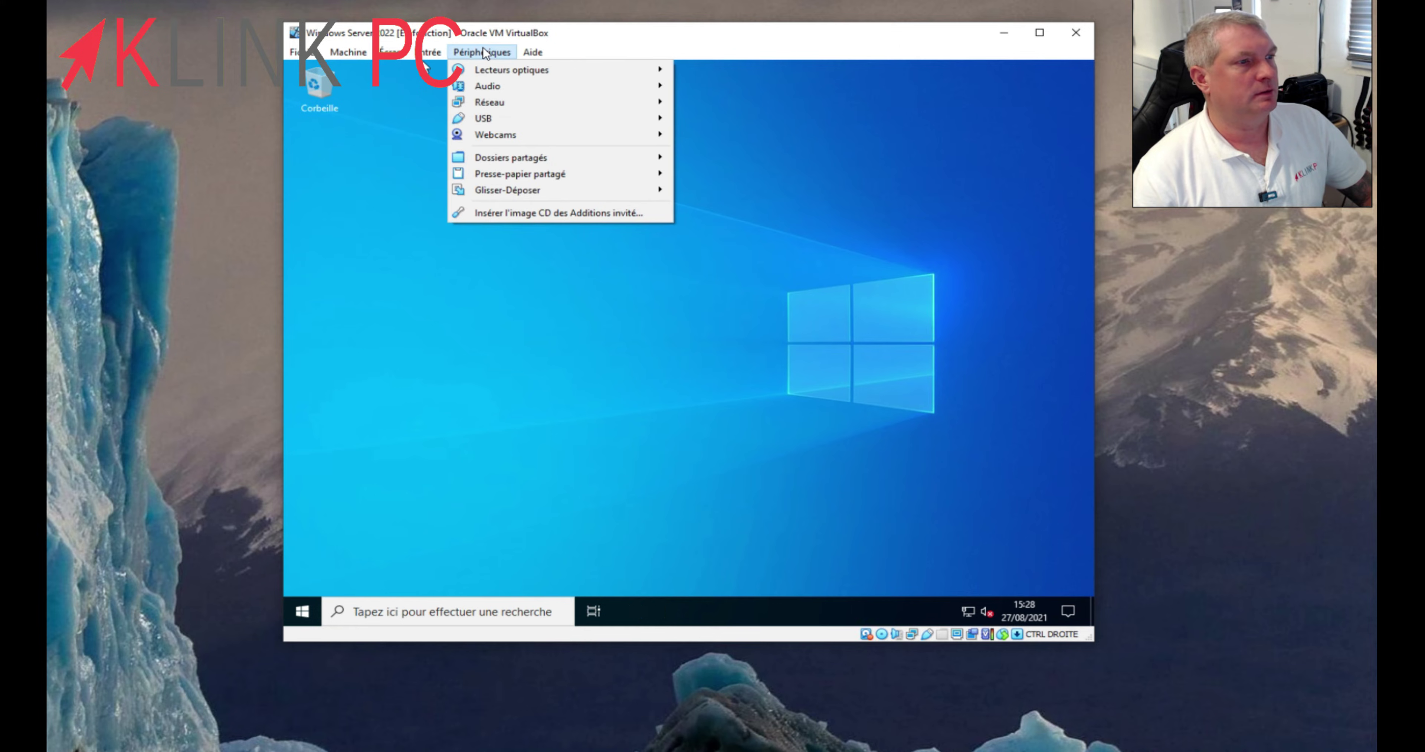
click(520, 207)
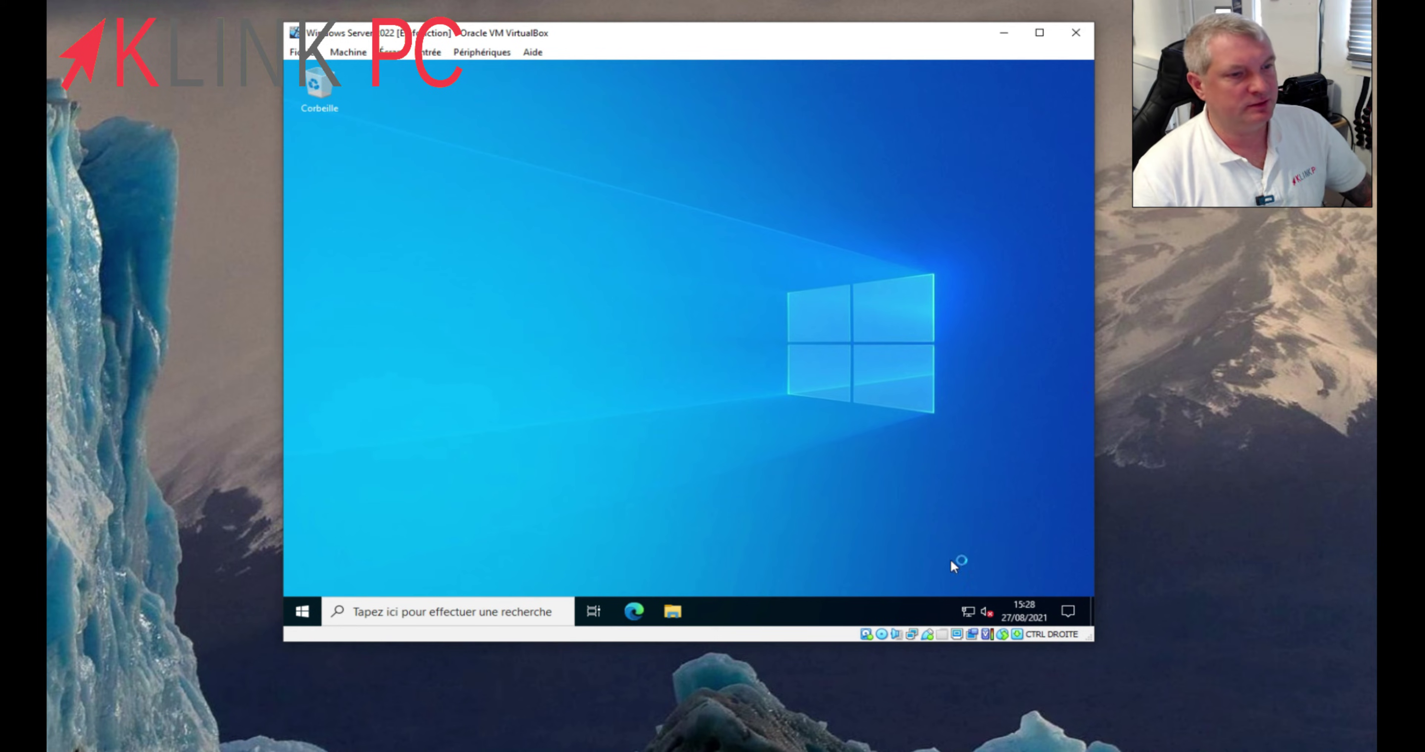
drag(1093, 644, 1127, 660)
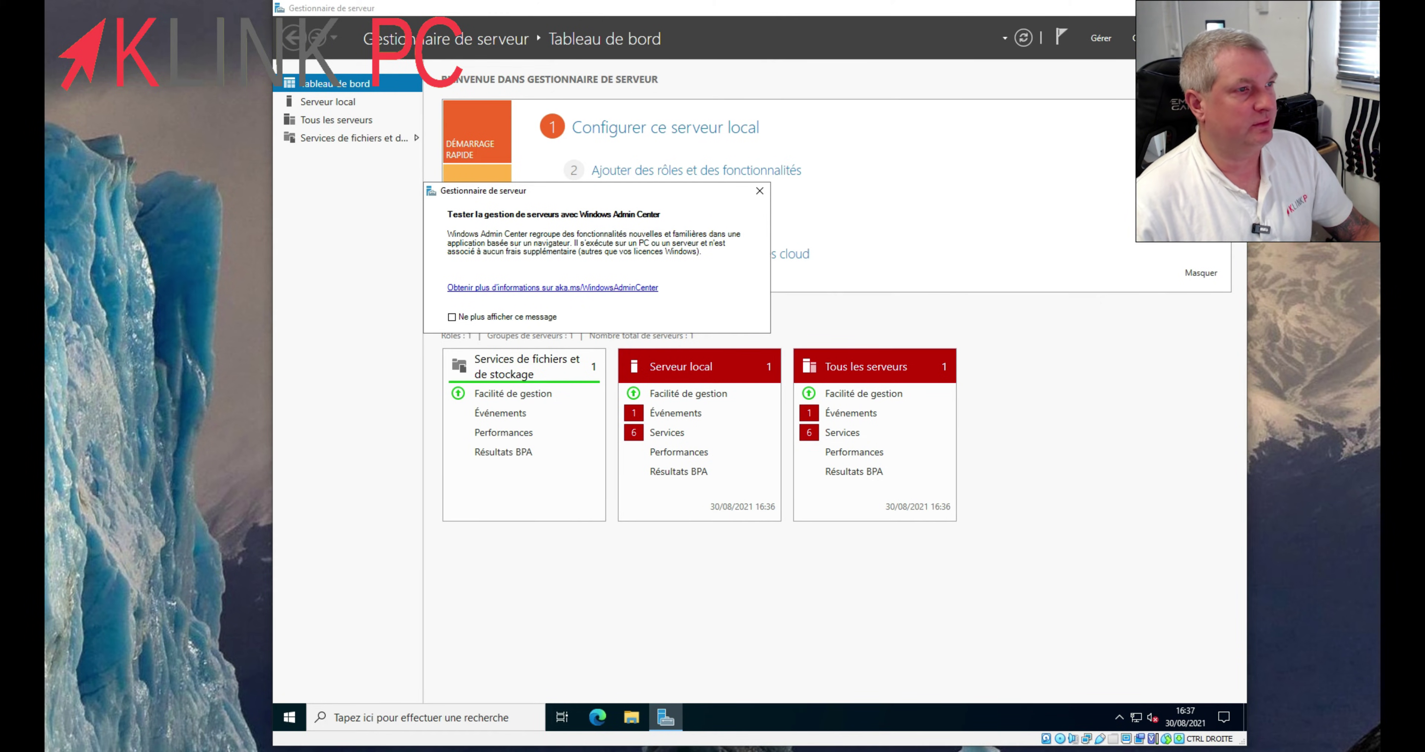
- Dismiss the Windows Admin Center notice, close Server Manager, and relaunch it from the Start menu
key(Escape)
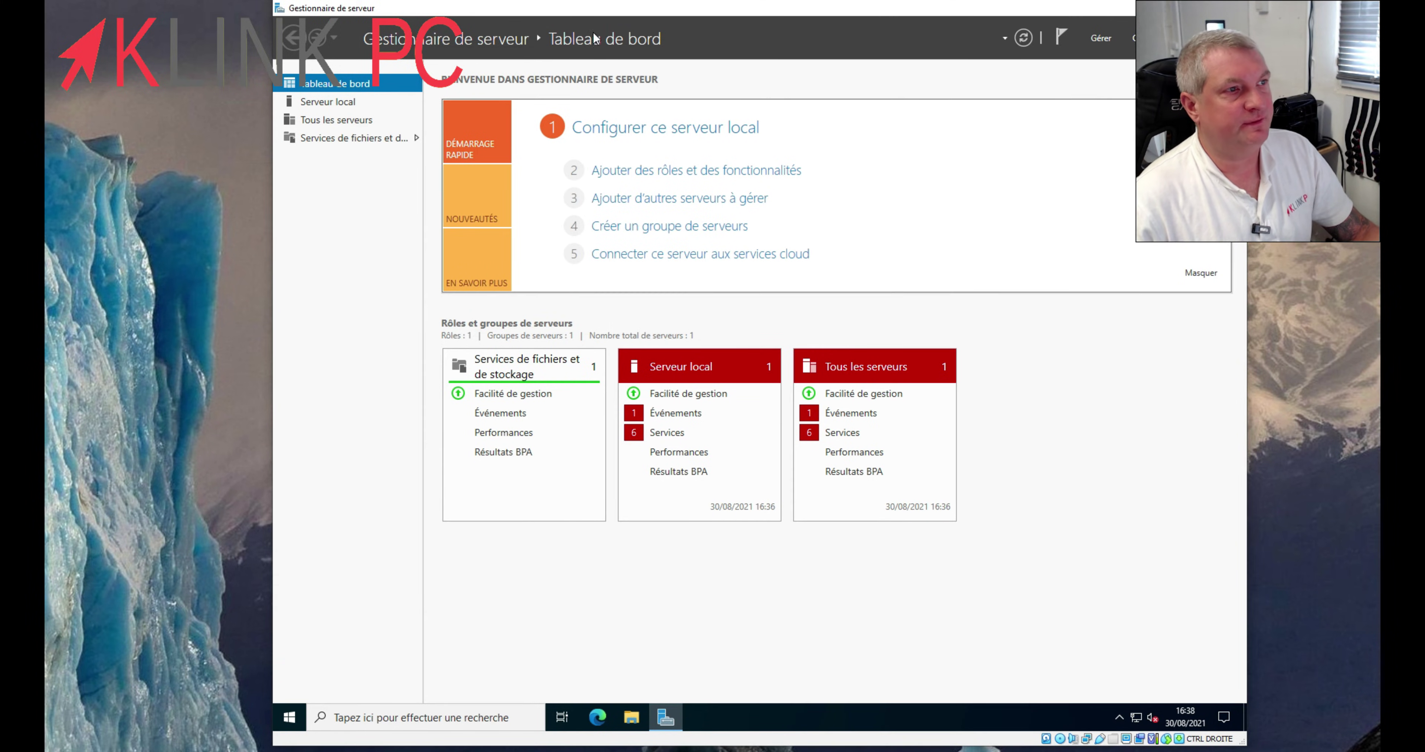
click(1231, 11)
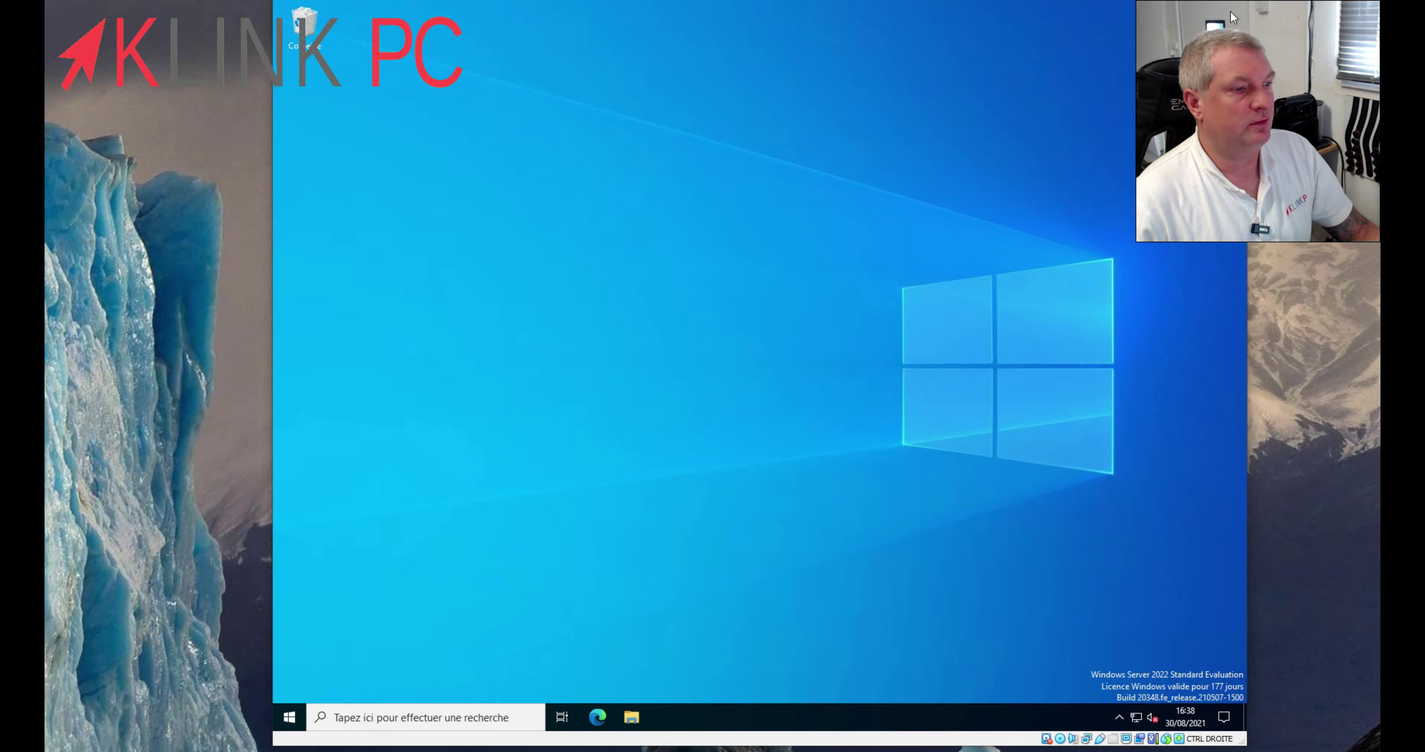
click(289, 717)
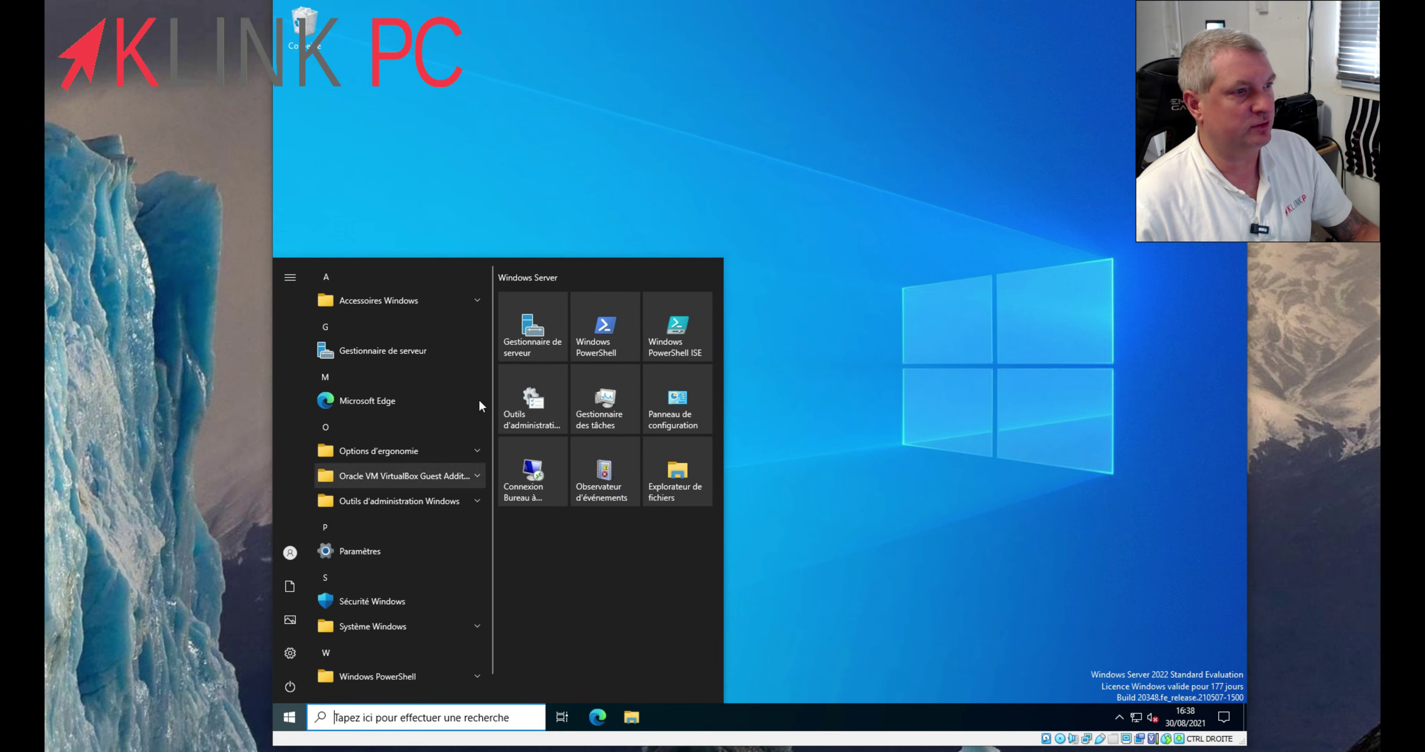
click(530, 328)
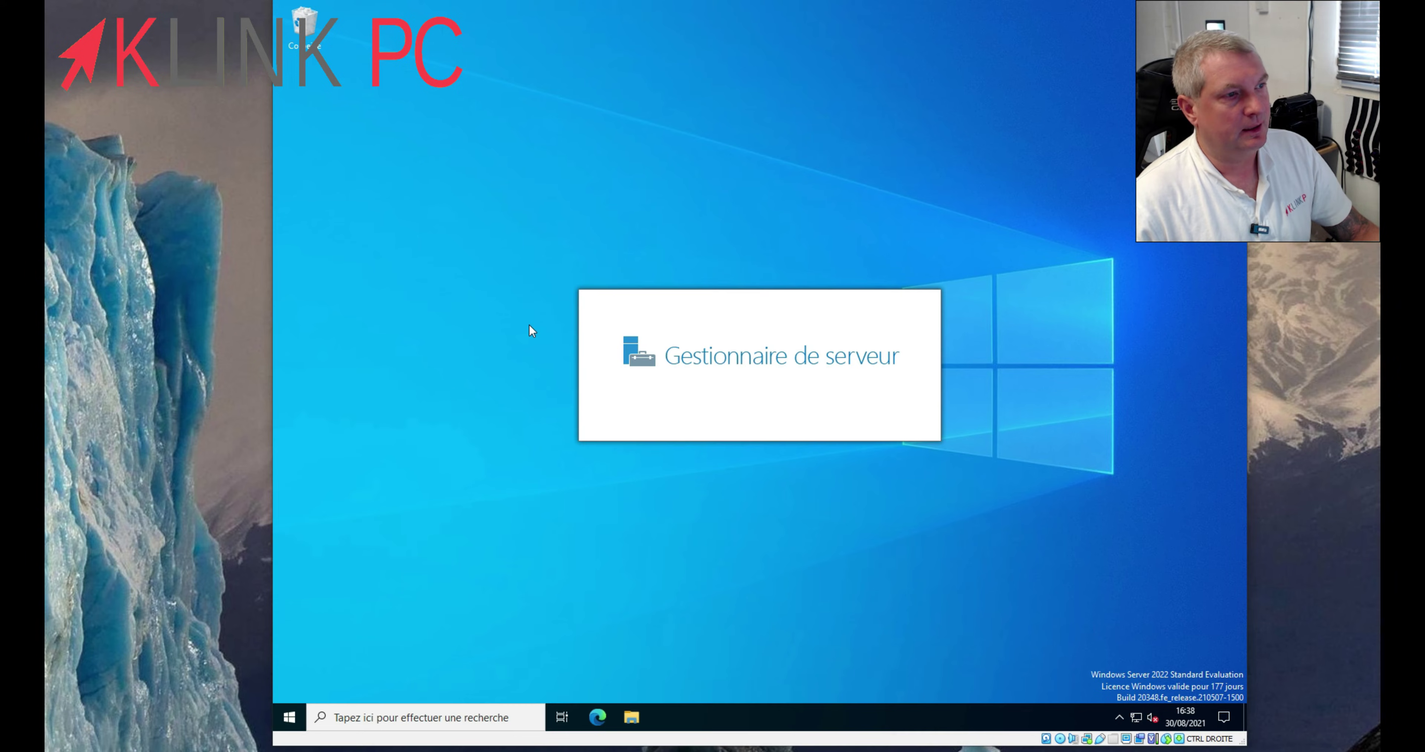
- Open File Explorer, launch management for Ce PC, and maximise Server Manager
click(632, 718)
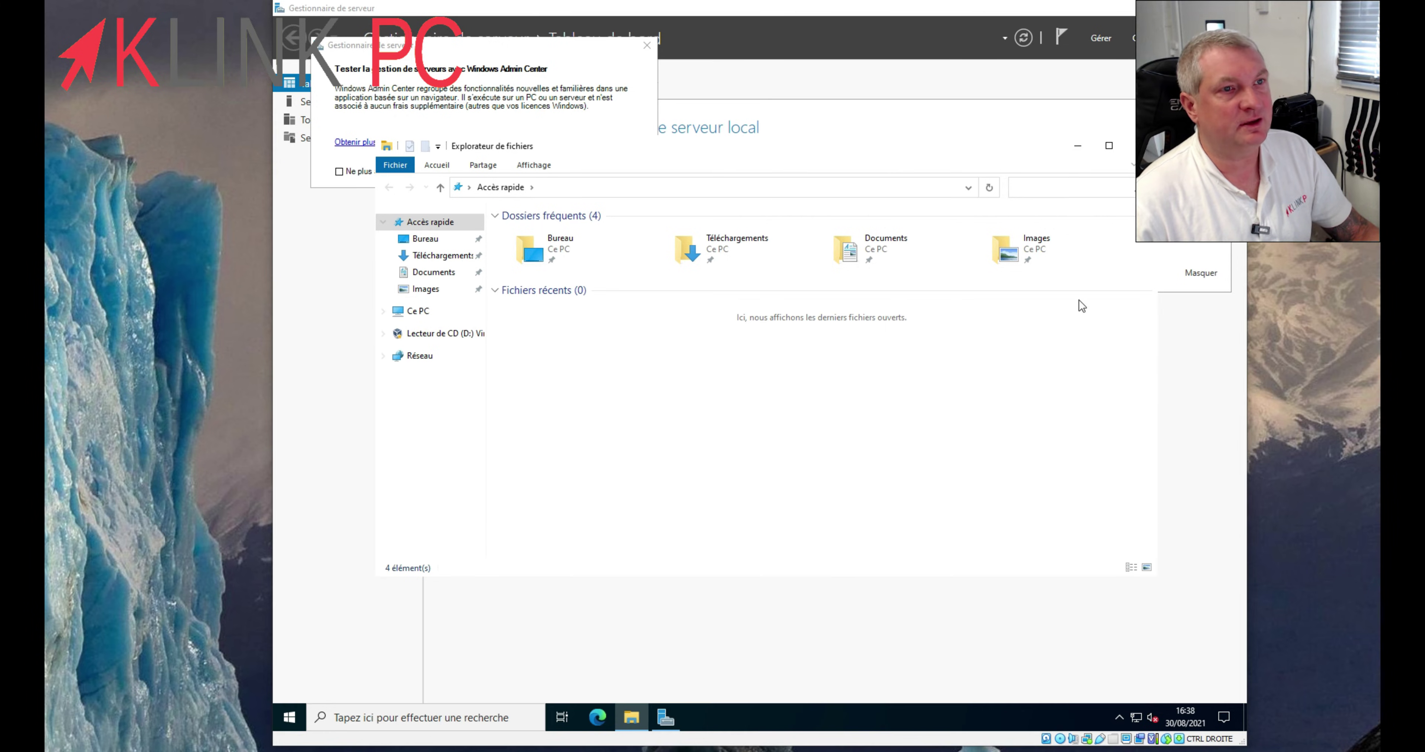
right_click(409, 311)
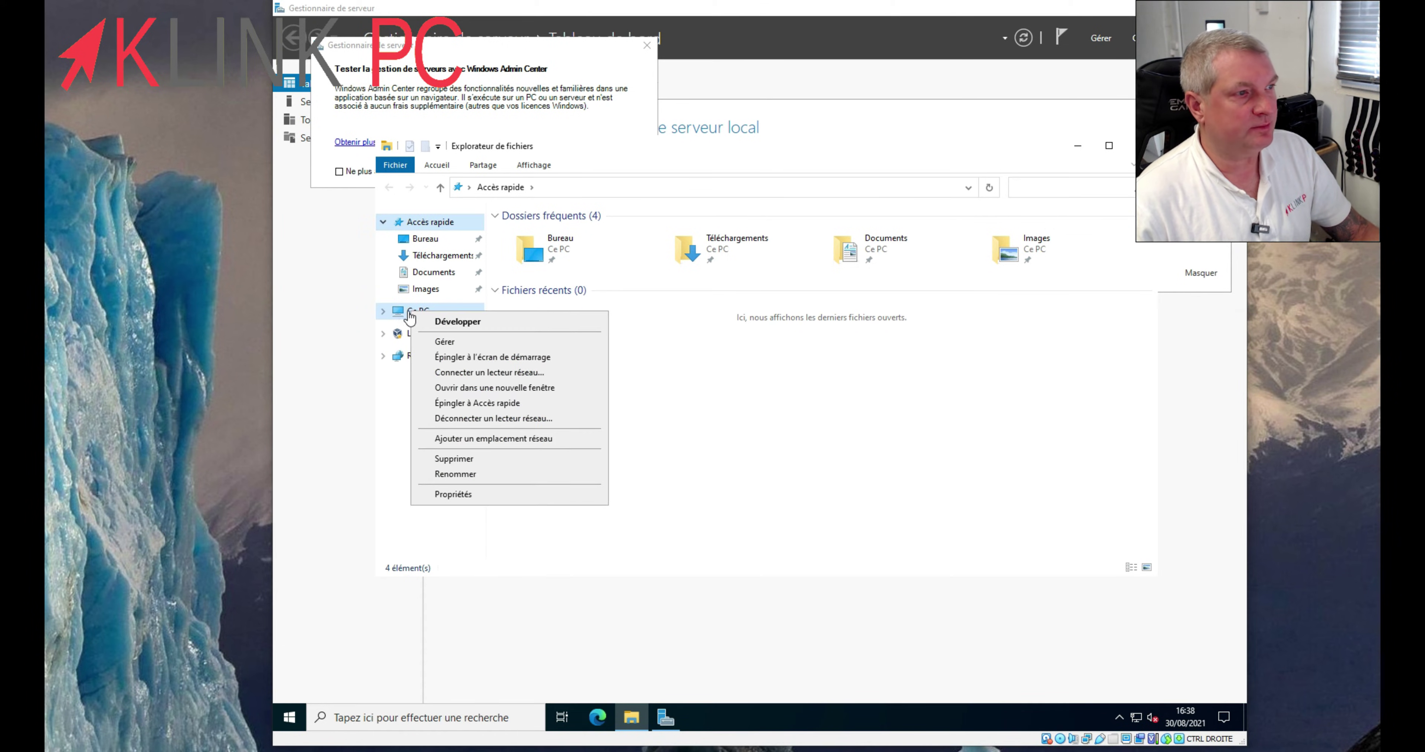
click(444, 341)
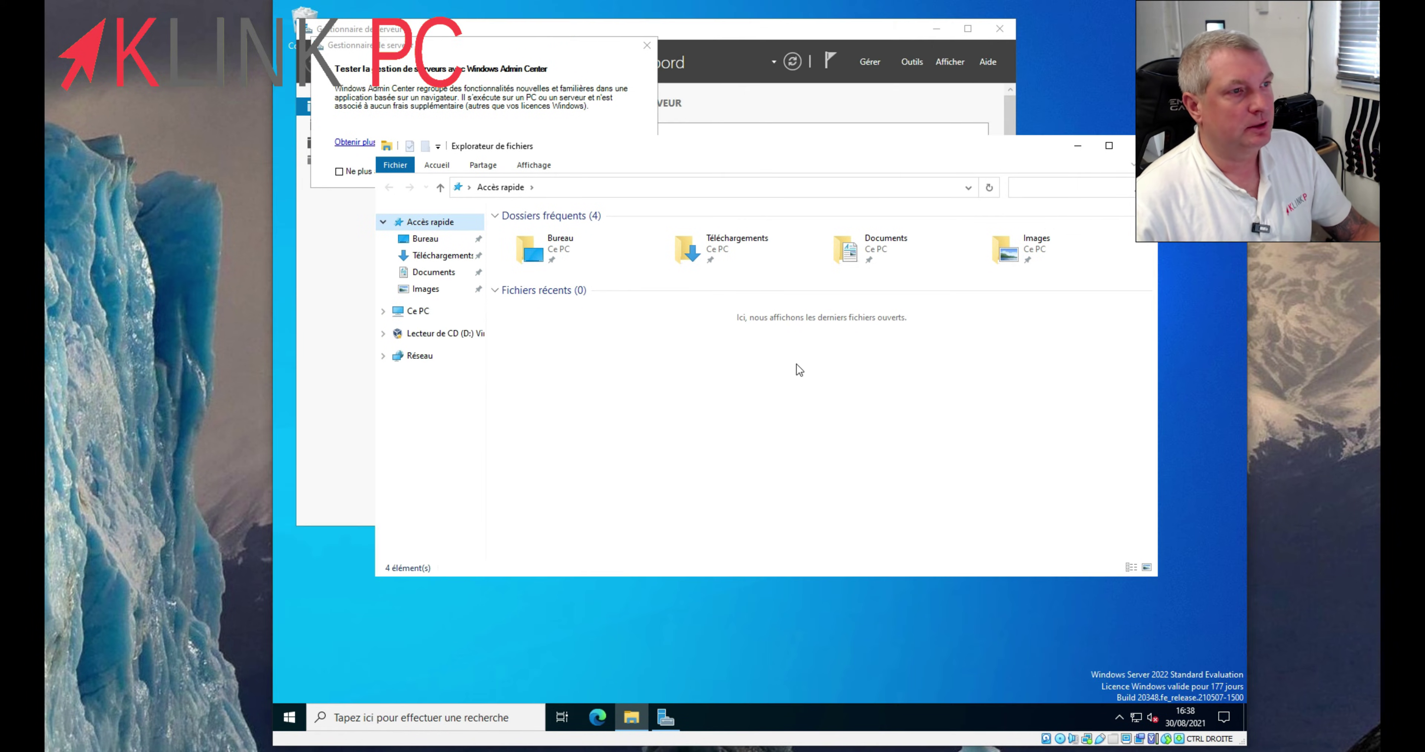
click(647, 45)
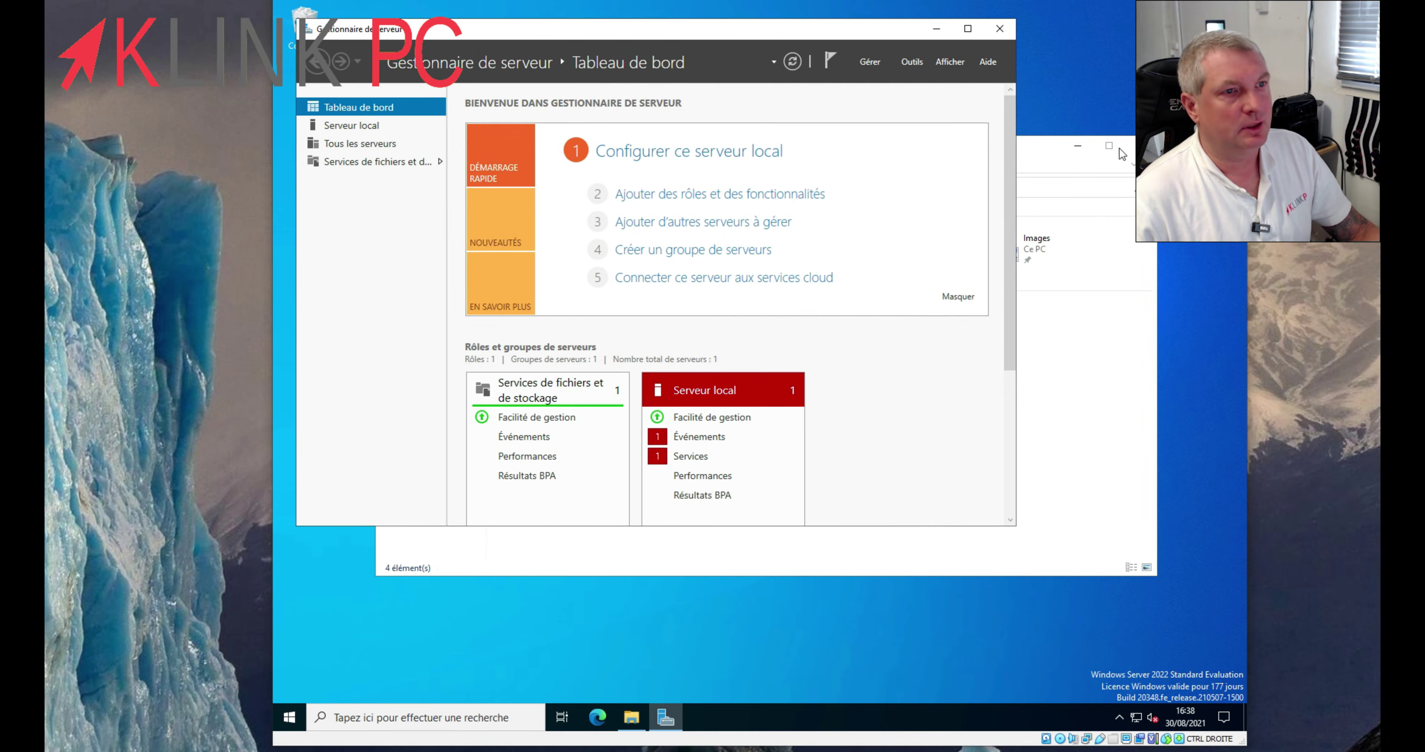
click(1078, 146)
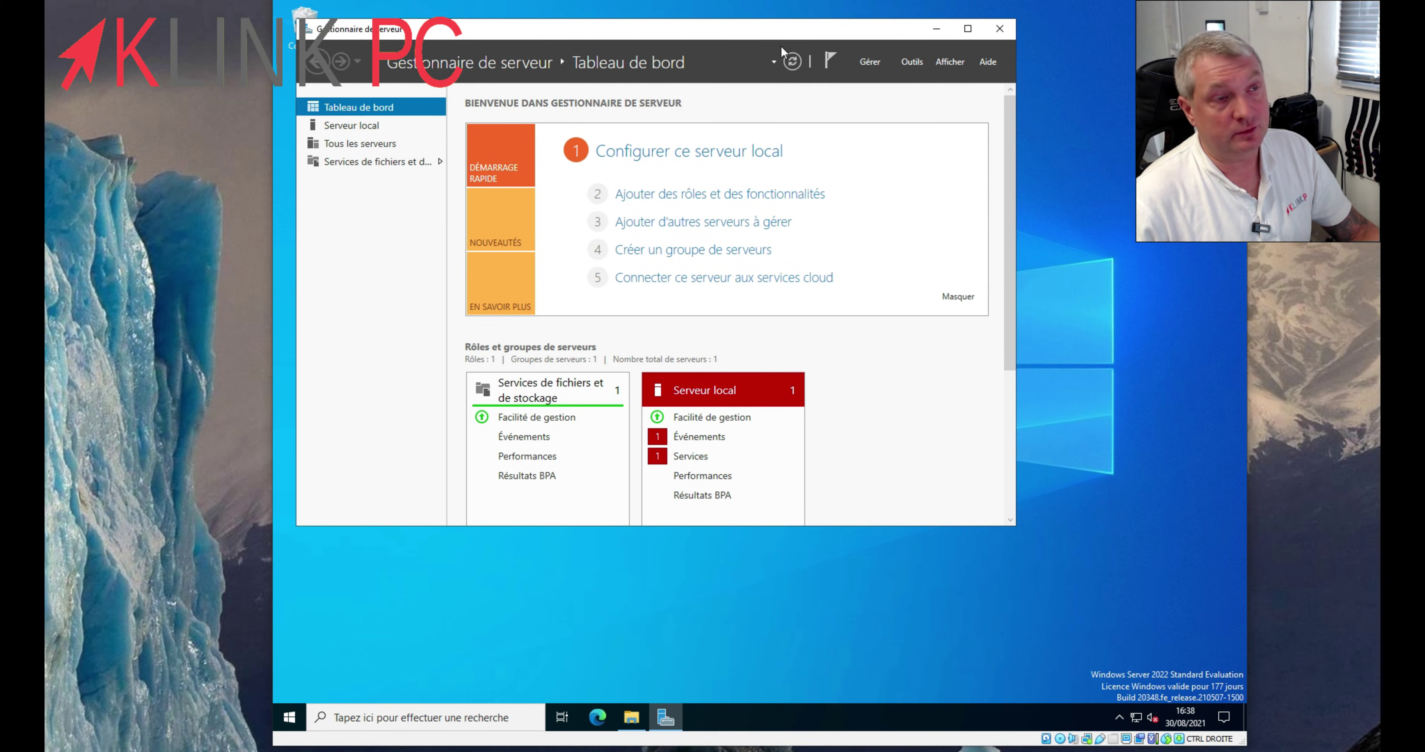
click(968, 28)
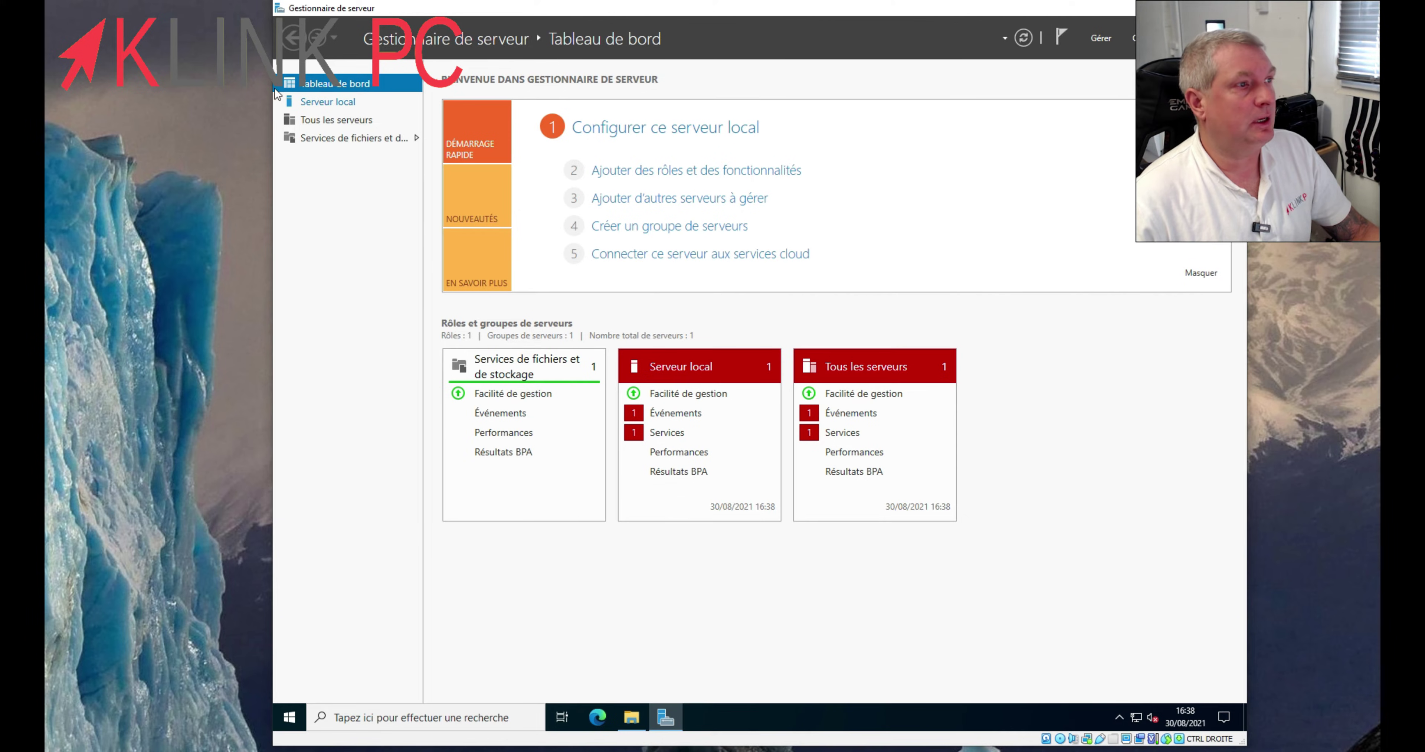
- Browse Serveur local, Tous les serveurs and Services de fichiers et de stockage, back to Tableau de bord, then Gérer
click(319, 103)
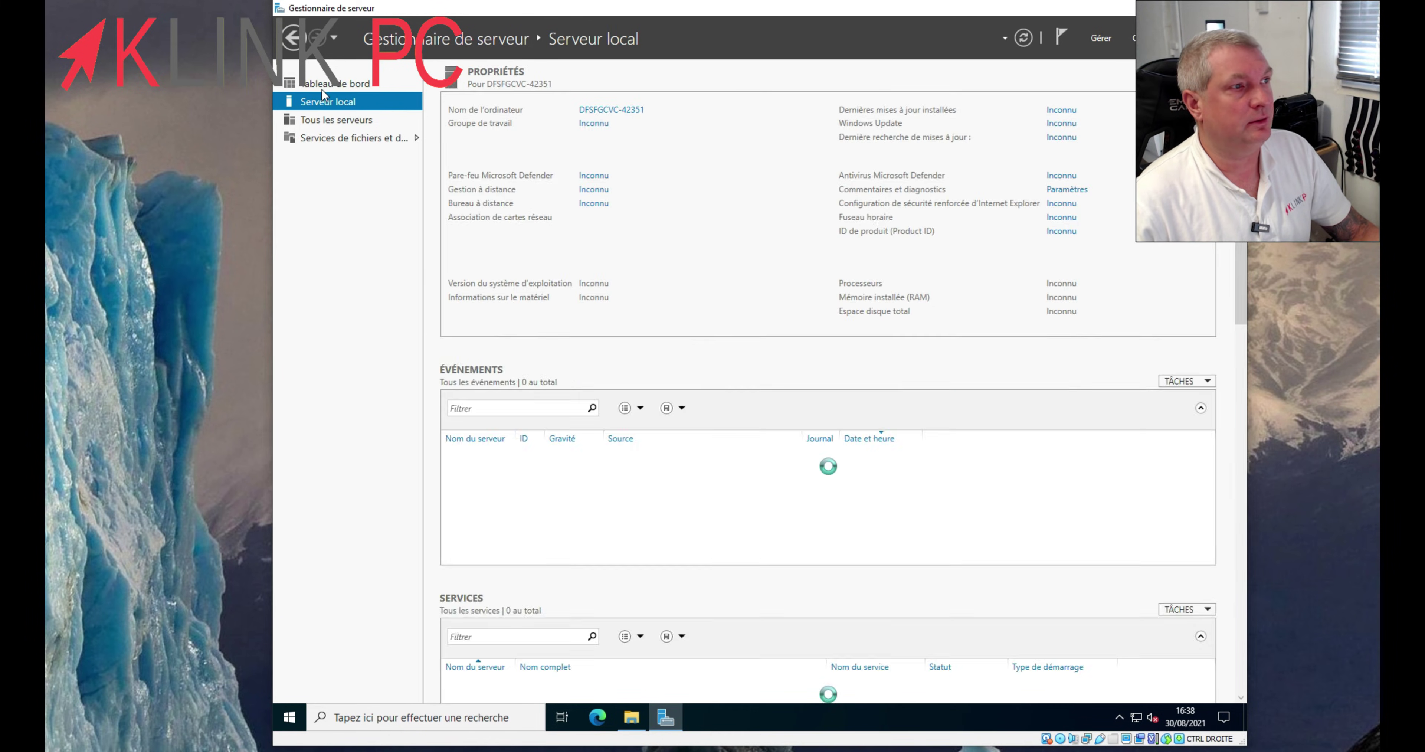
click(335, 83)
click(327, 121)
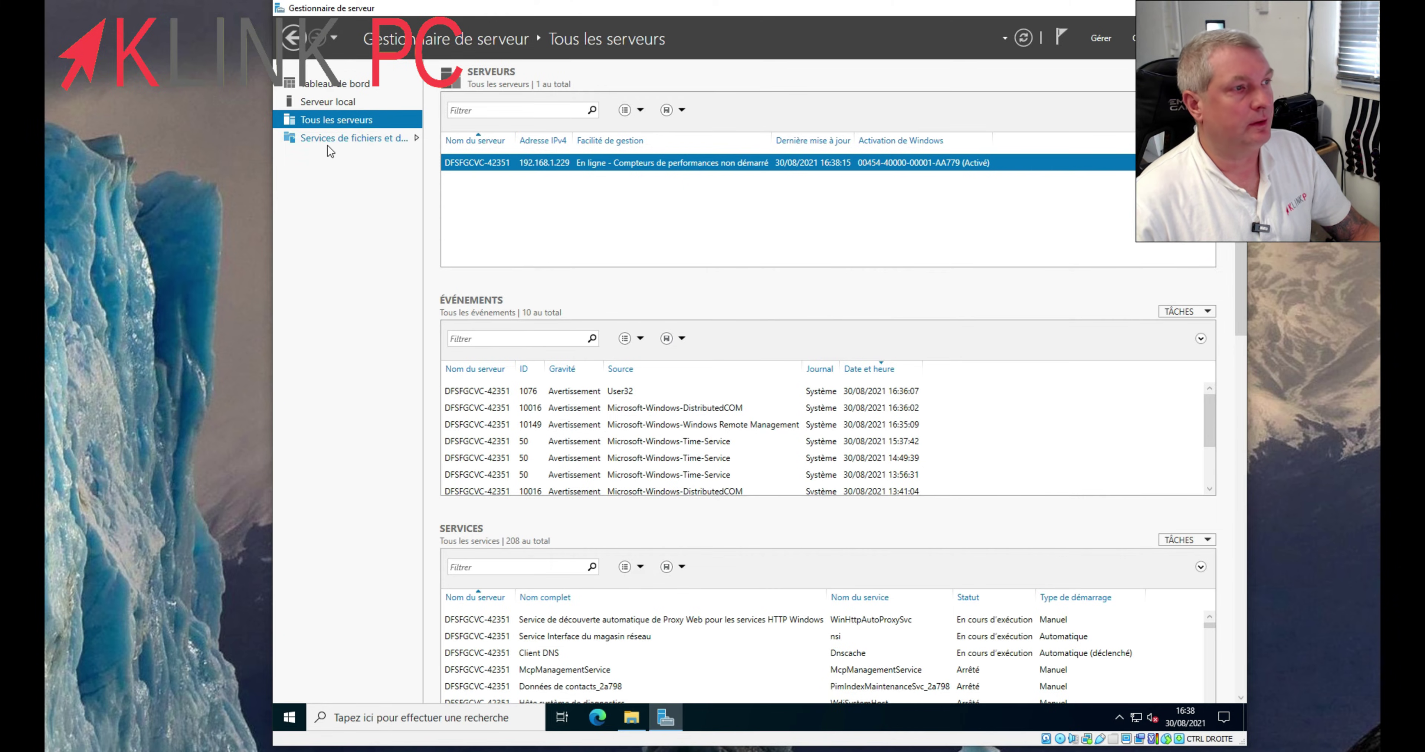
click(327, 136)
click(289, 86)
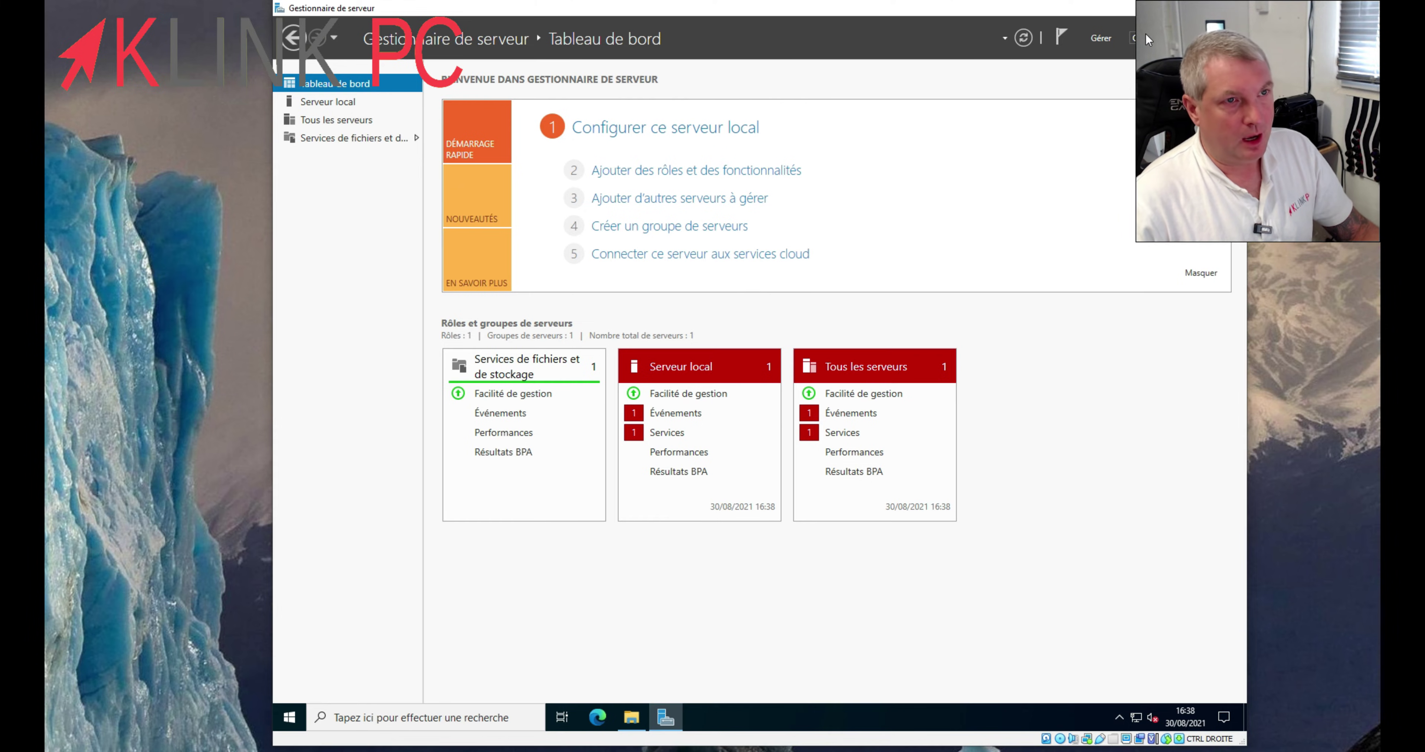
click(1100, 37)
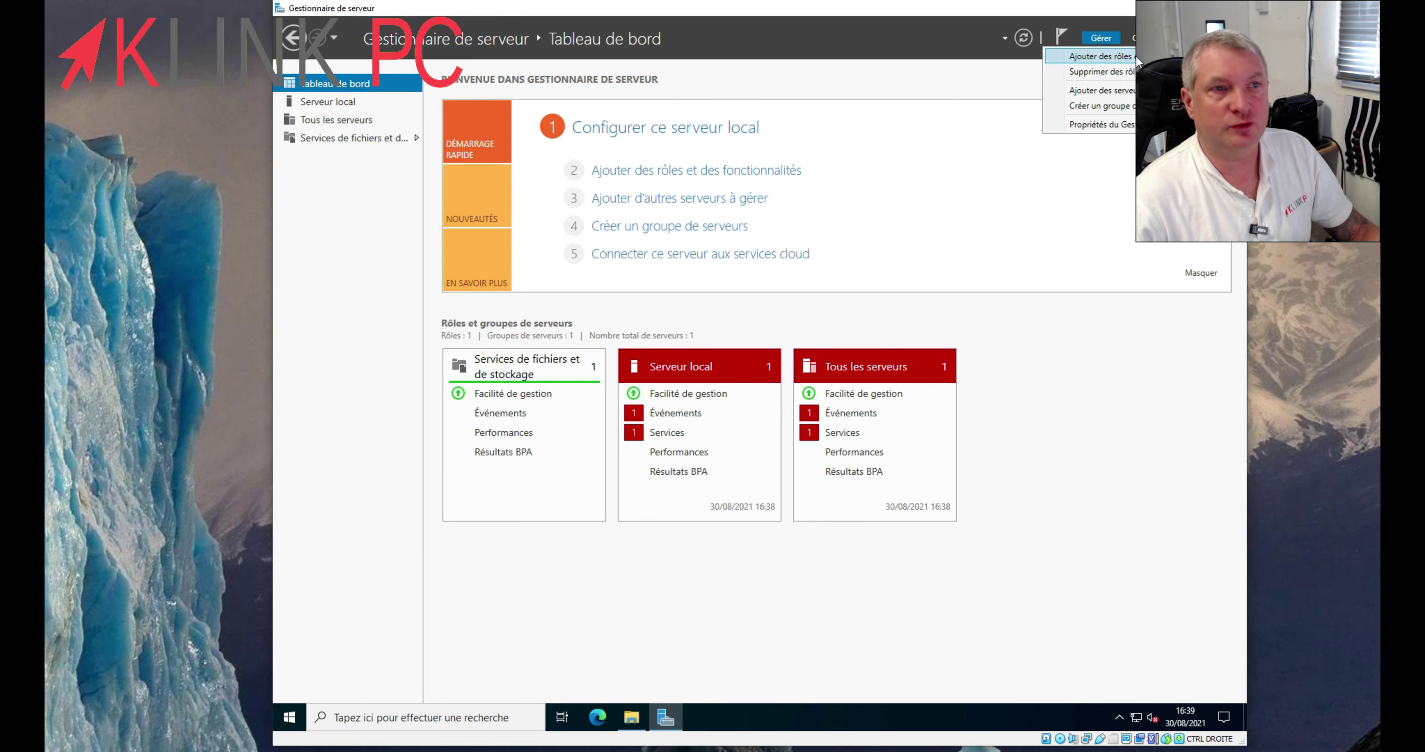
- Launch Gestion de l'ordinateur, expand Utilisateurs et groupes locaux > Utilisateurs, and right-click the user list
click(1145, 34)
click(1147, 33)
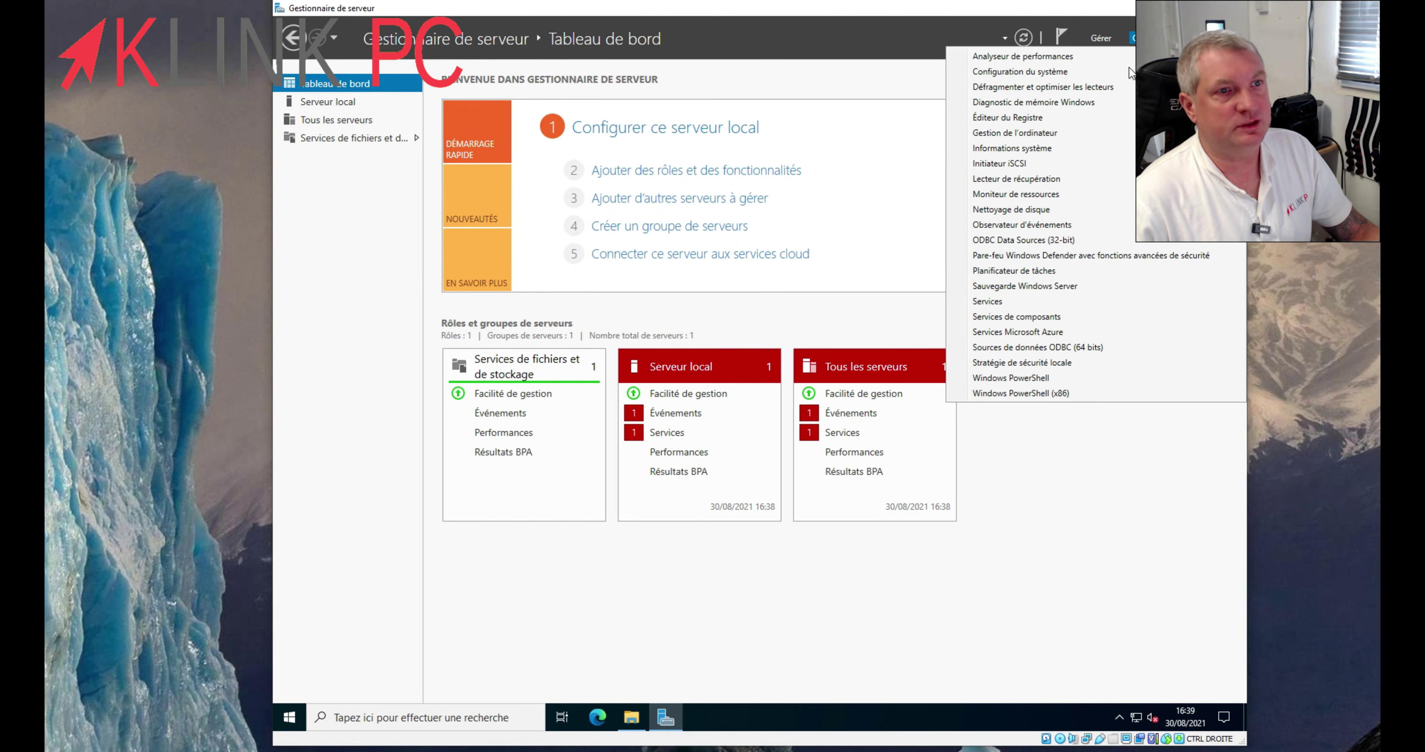
click(1071, 136)
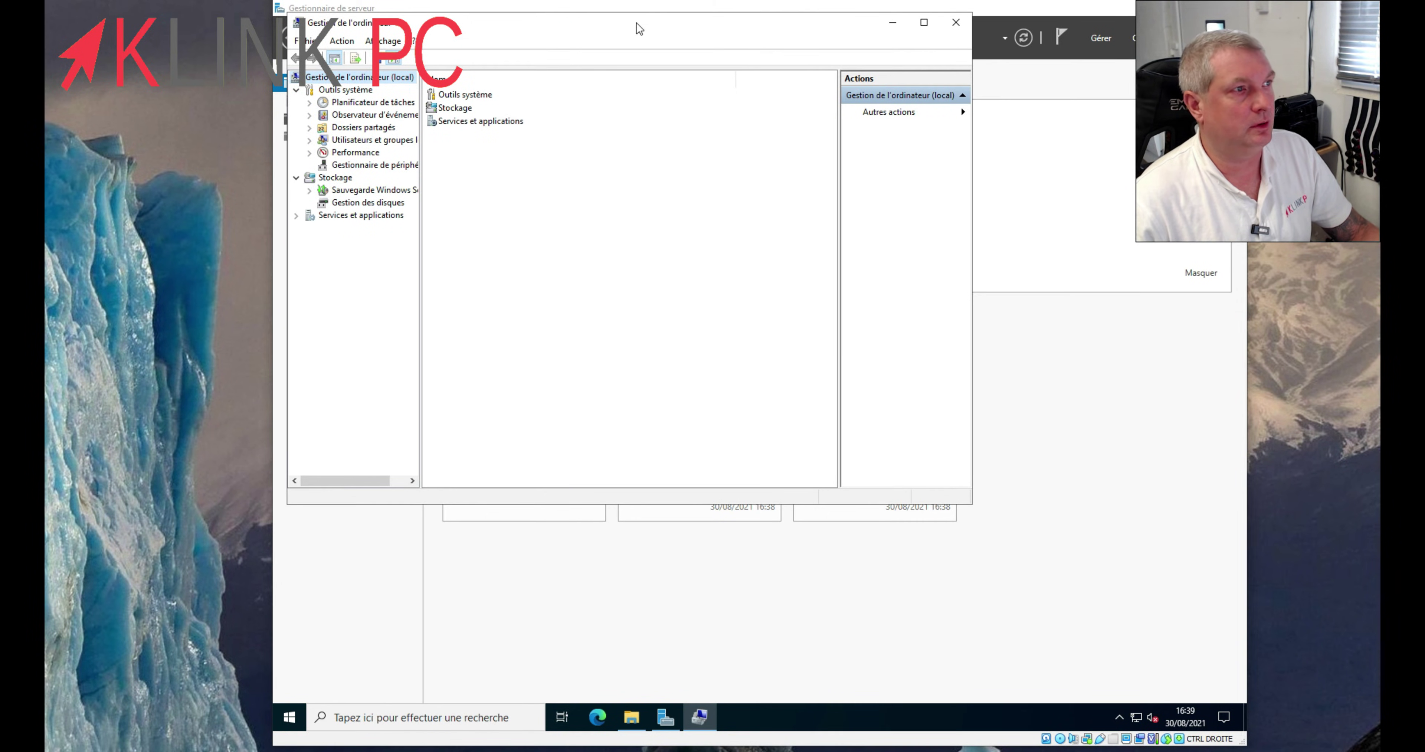
drag(639, 28, 782, 168)
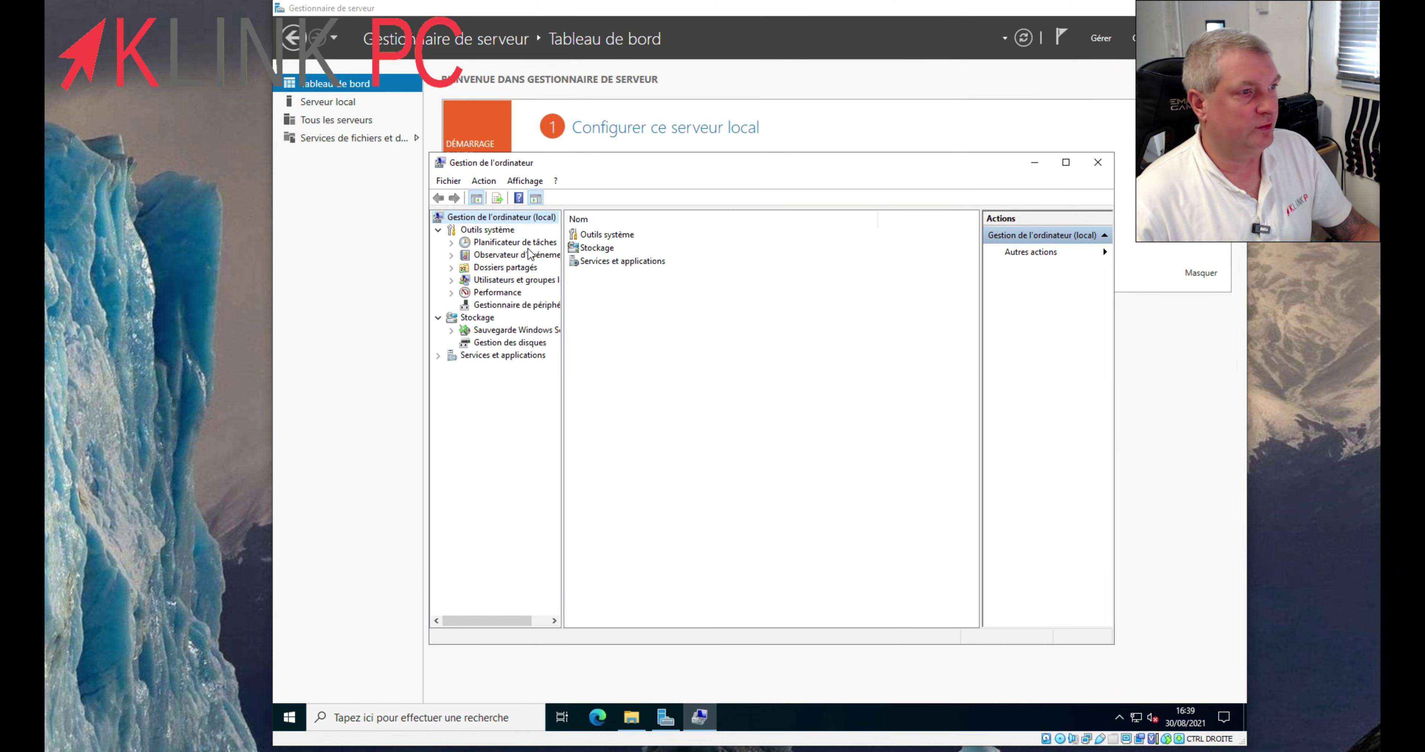
click(490, 280)
double_click(612, 235)
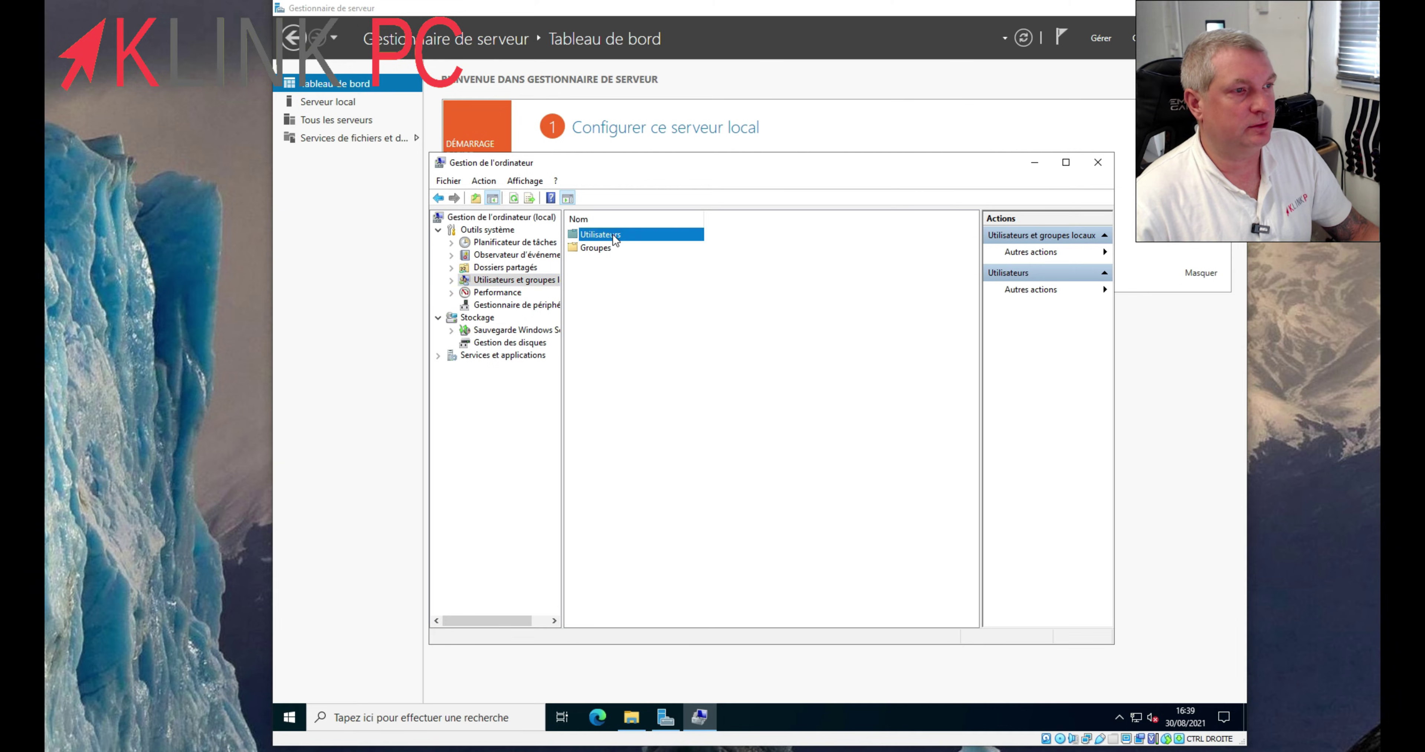
right_click(590, 308)
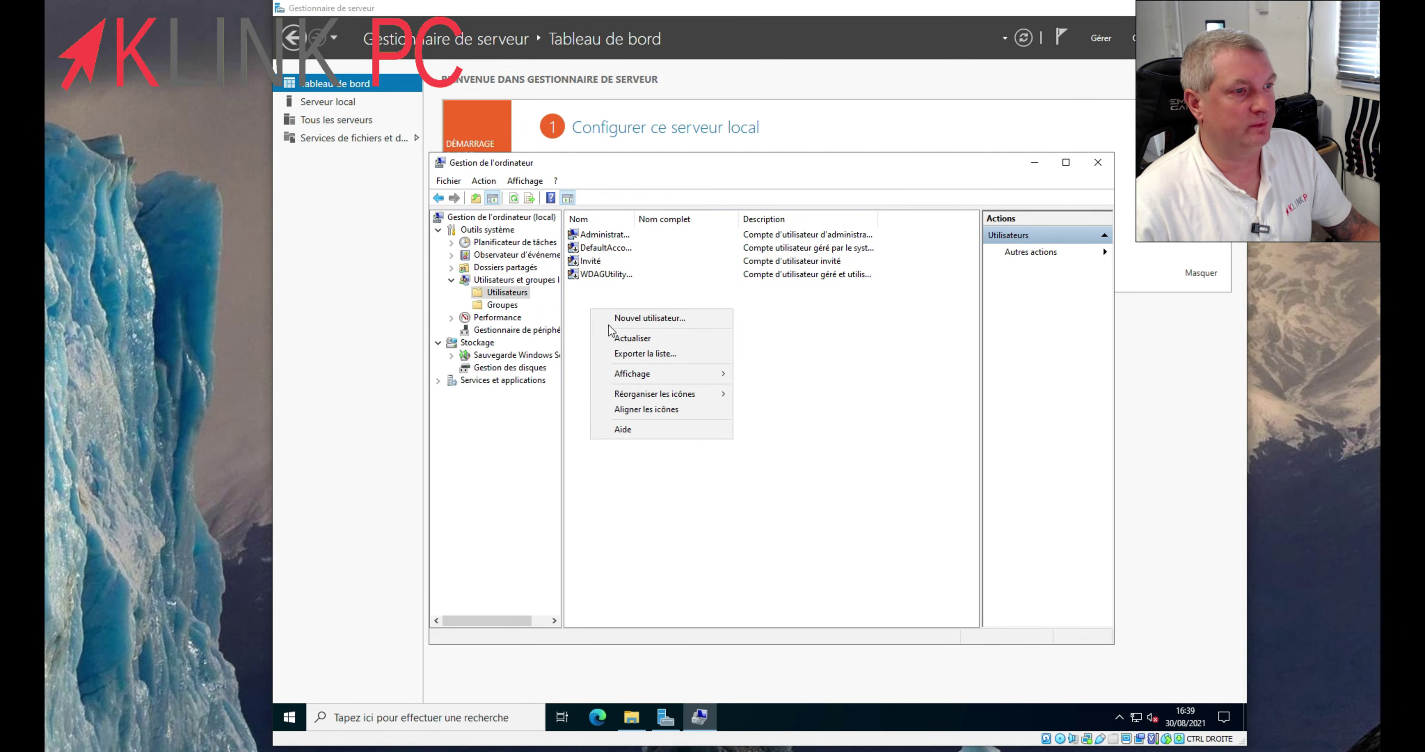
- Create a new user with a name and password, unticking 'doit changer le mot de passe'
click(665, 319)
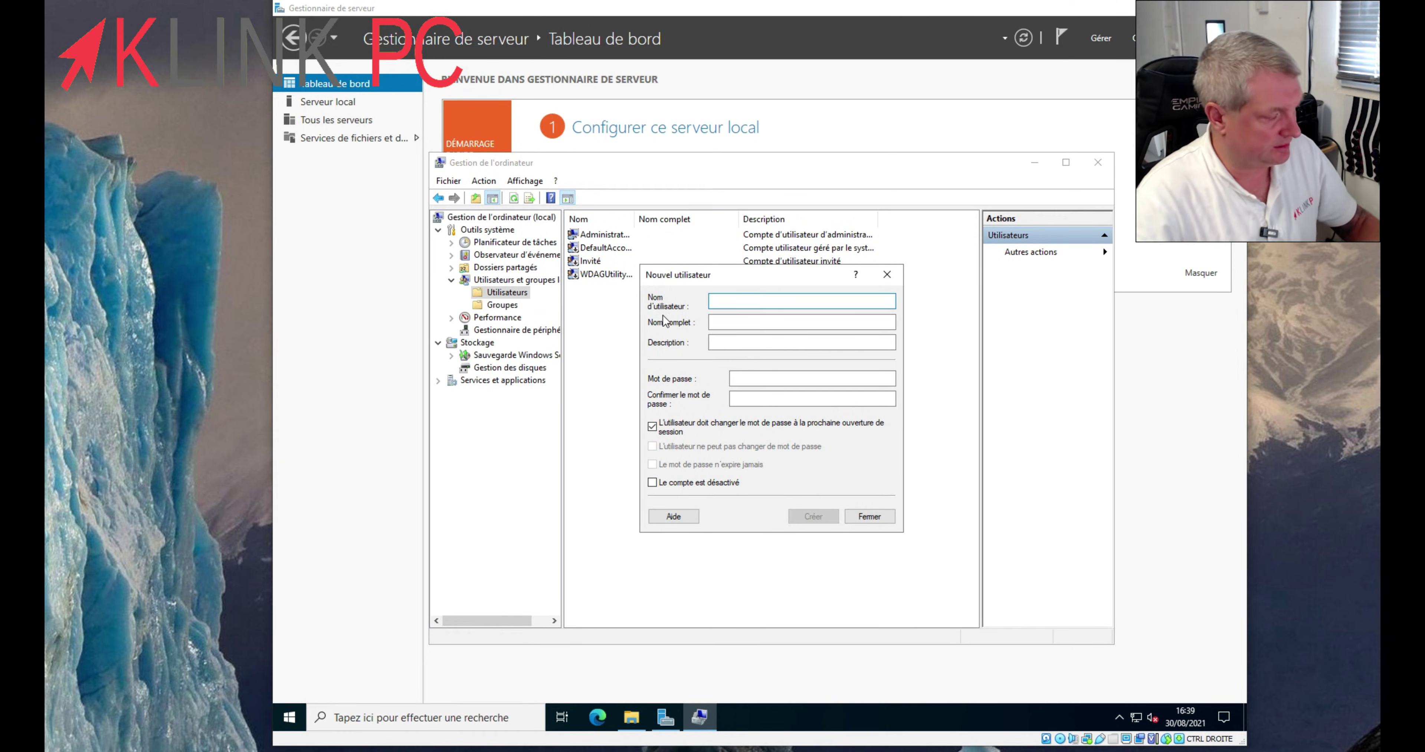
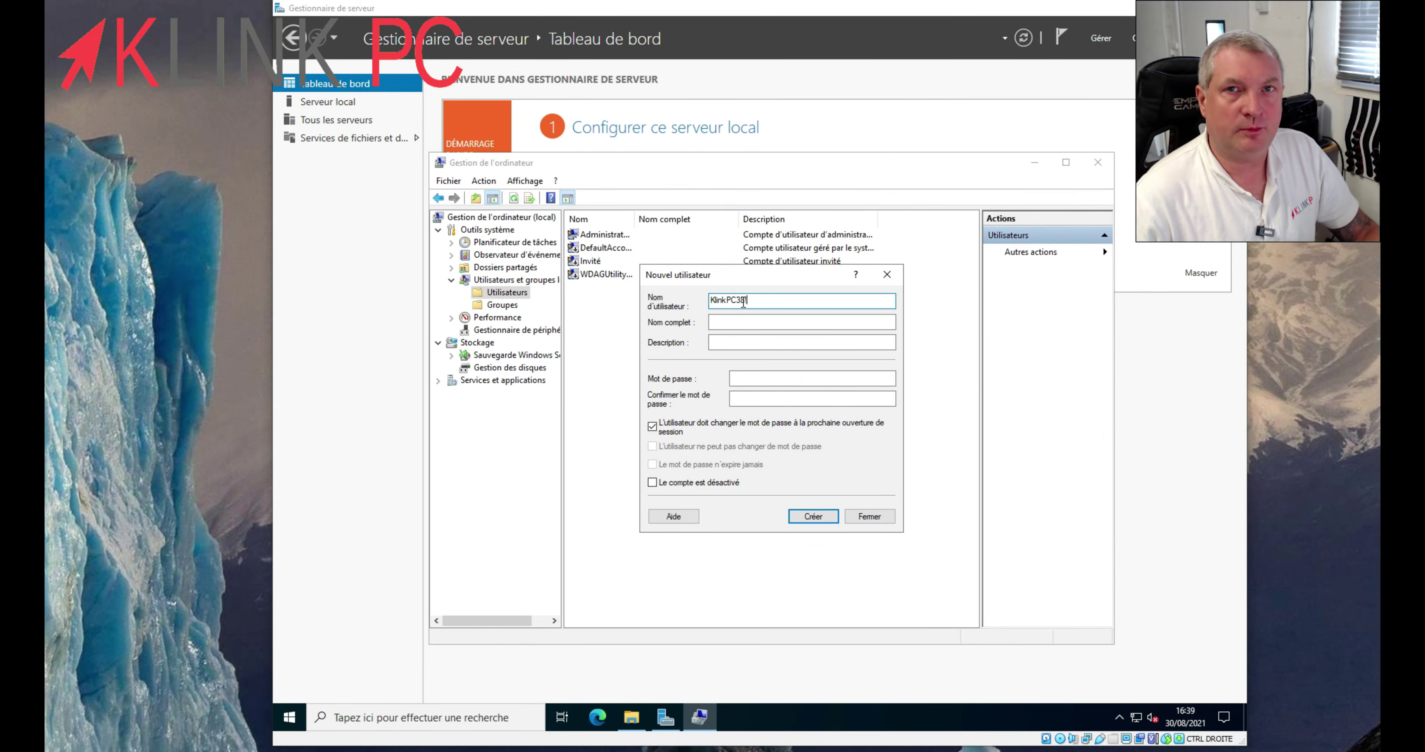
click(771, 379)
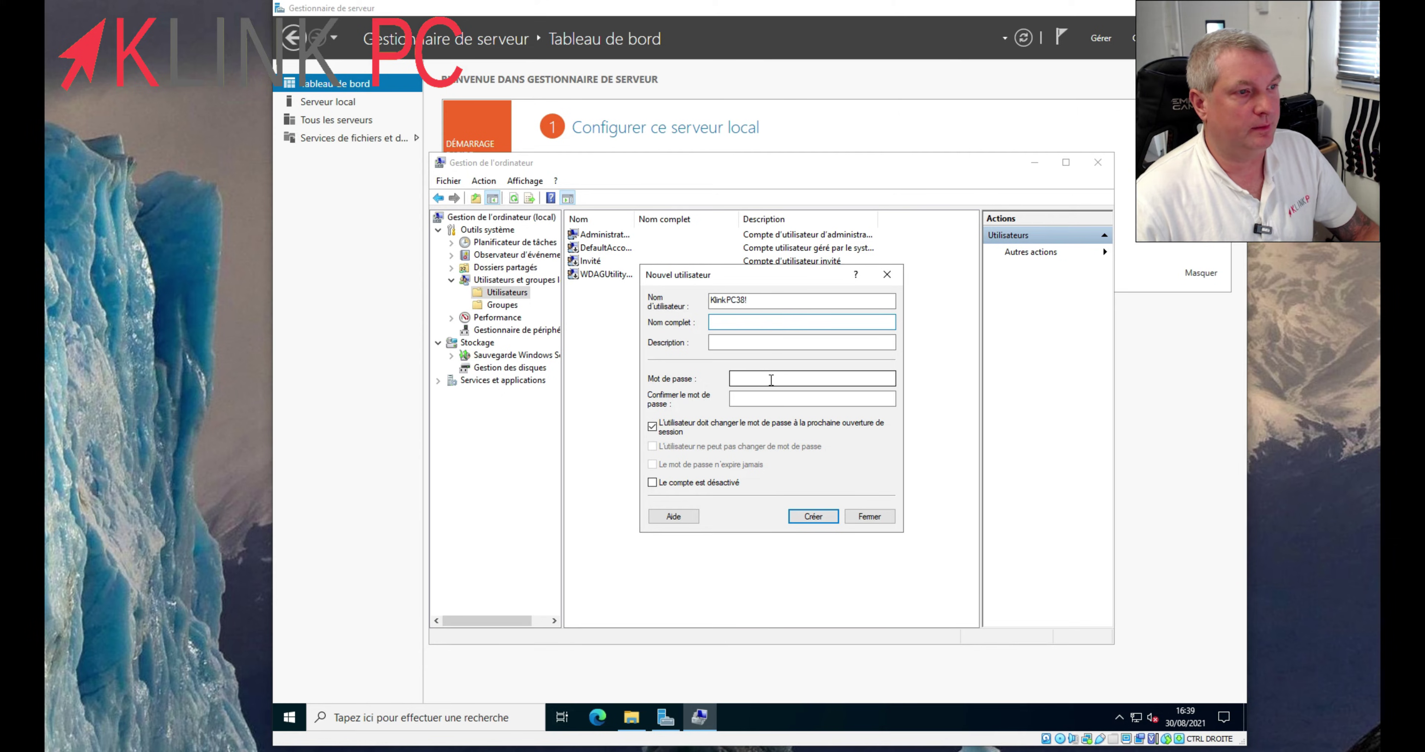
text(Kli)
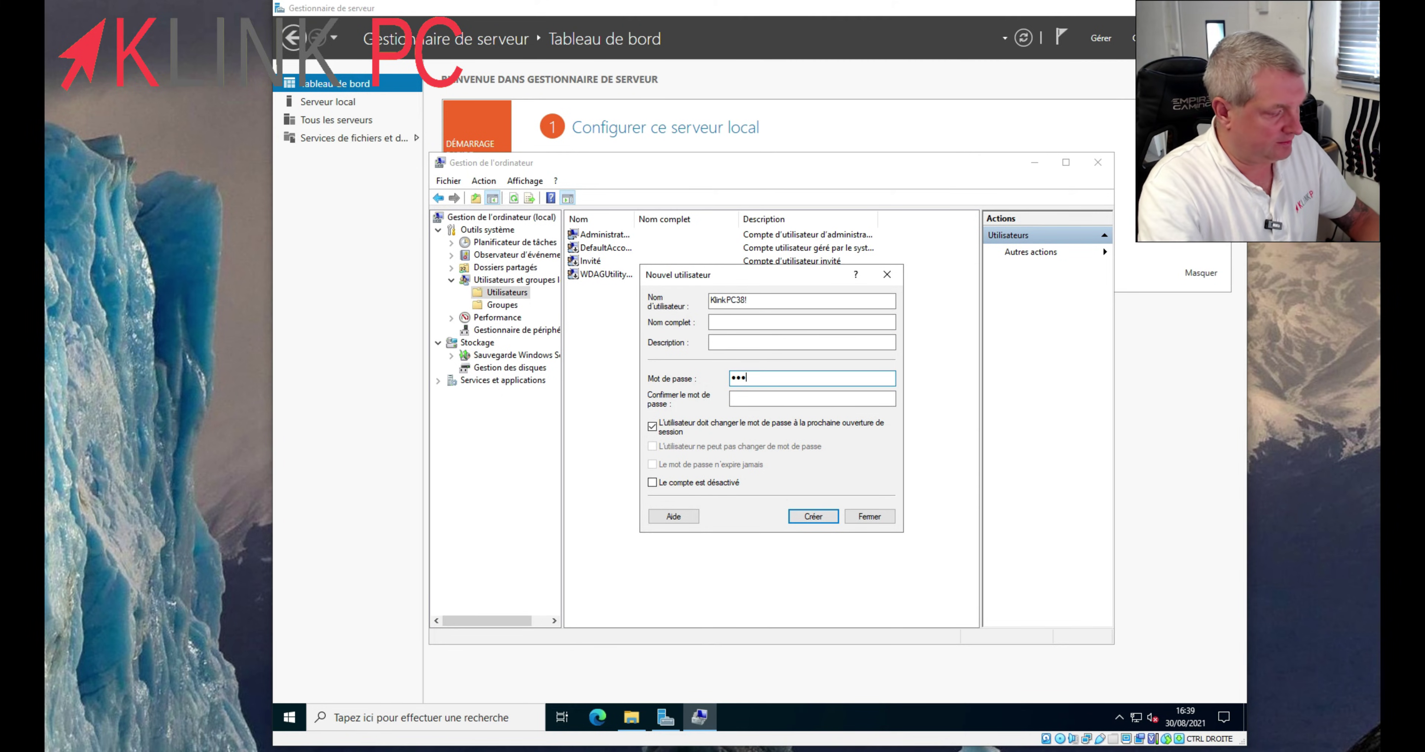
text(nkPC2021)
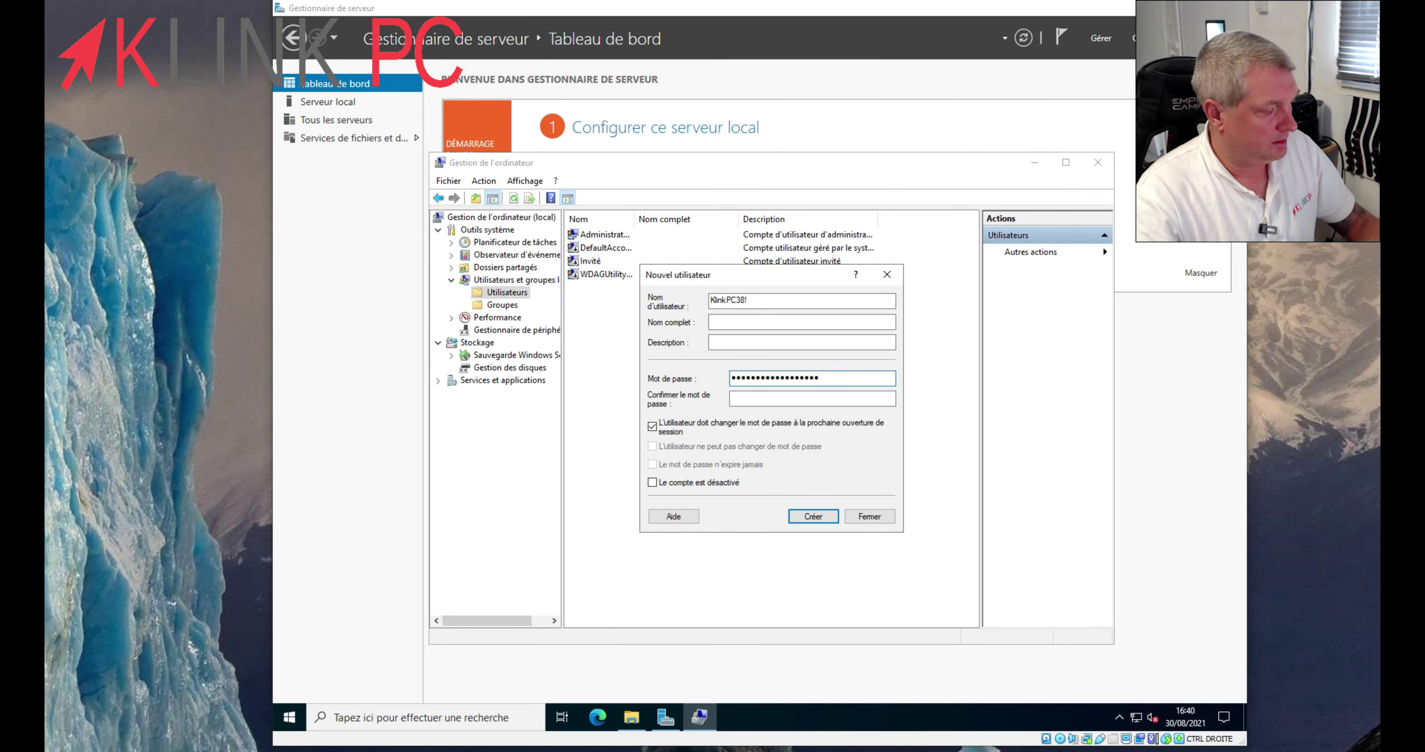
click(812, 398)
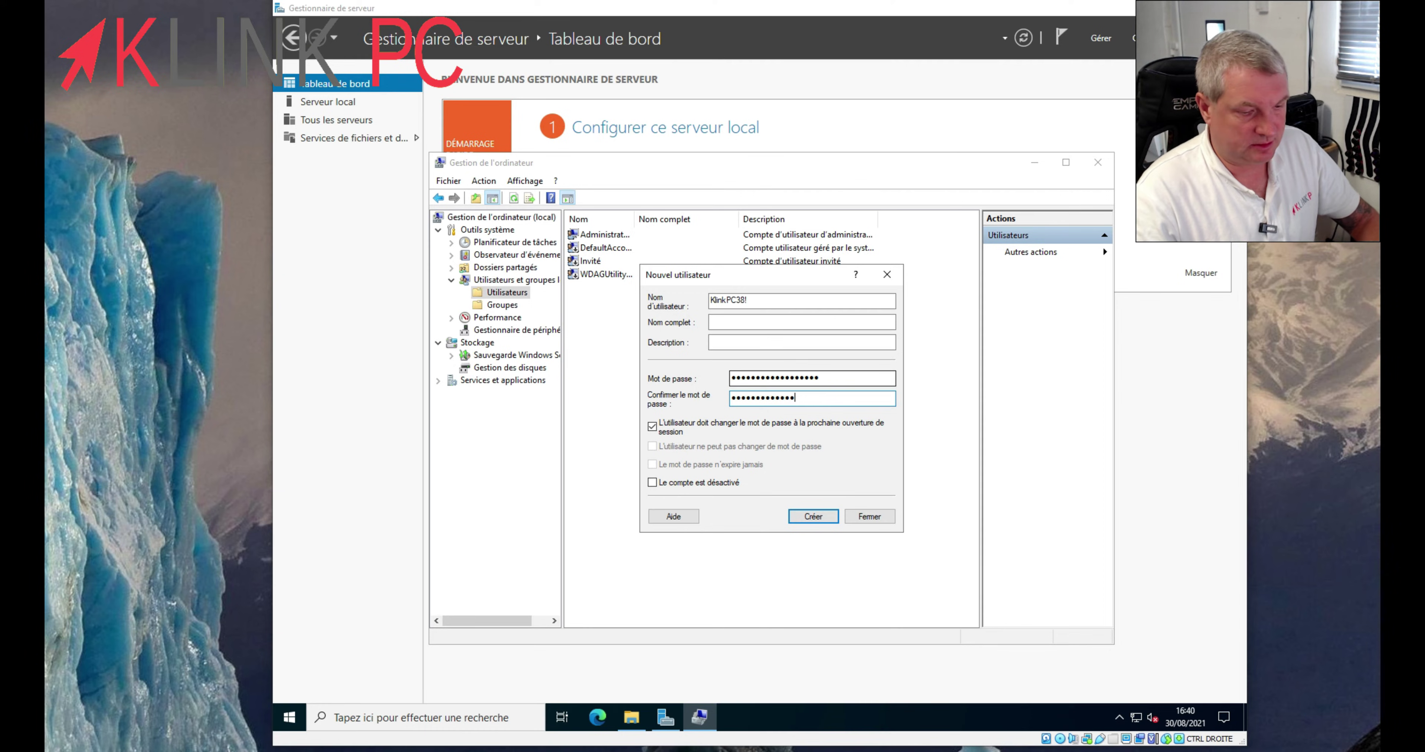
text(•••••)
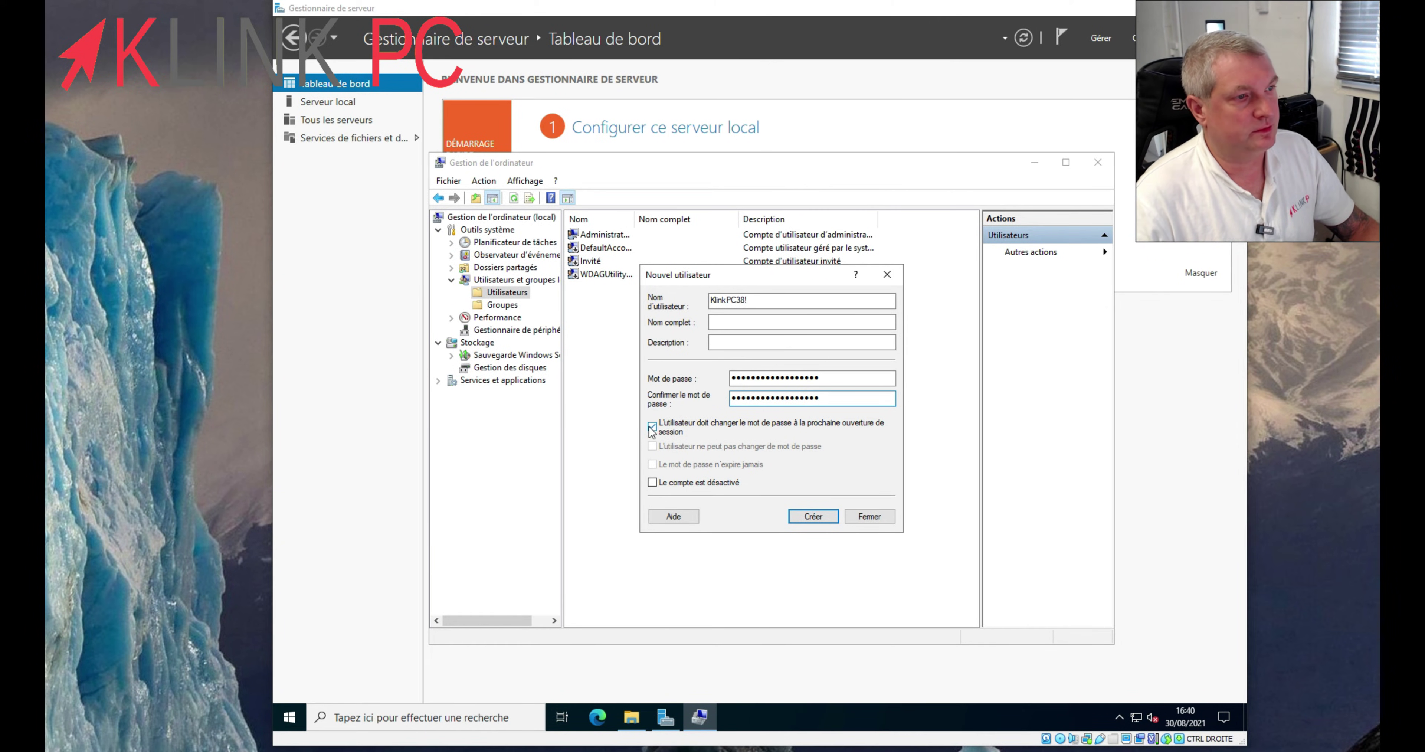
click(683, 428)
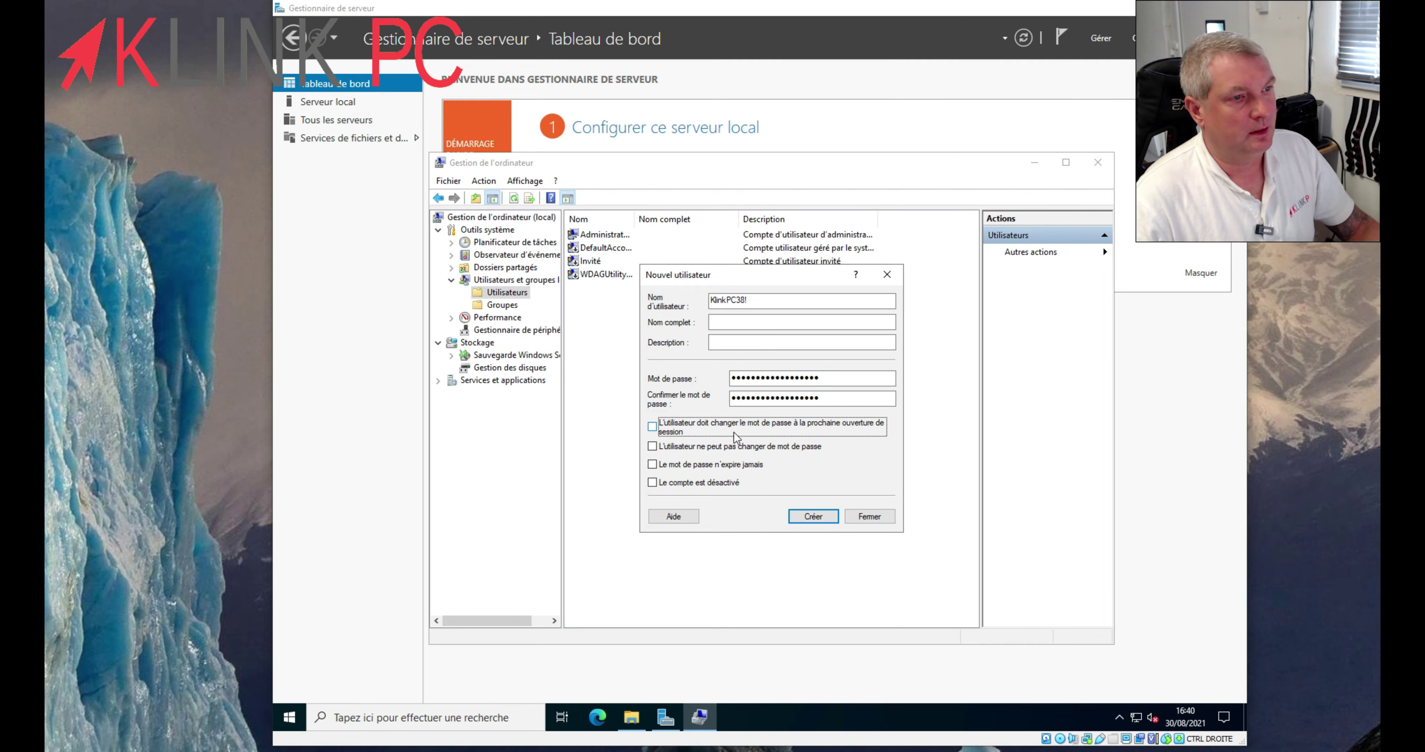
click(820, 516)
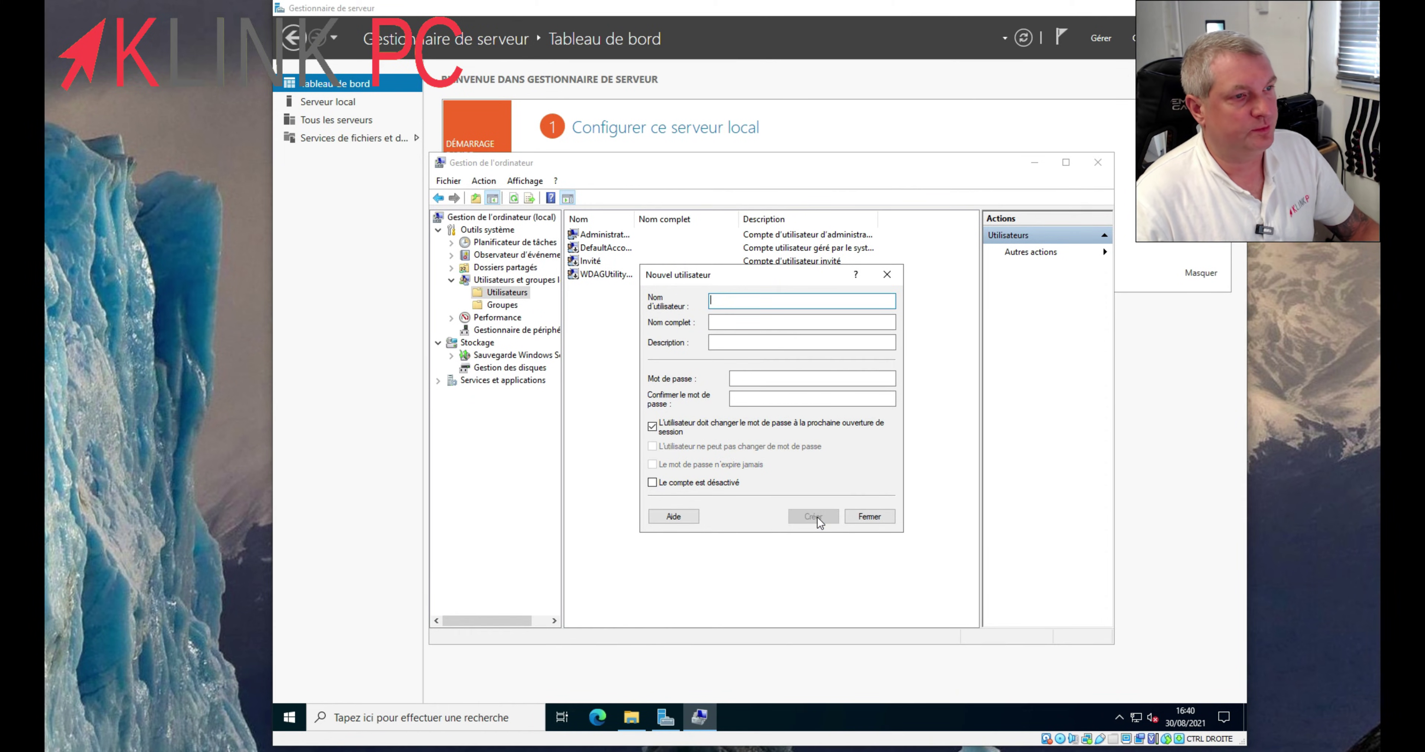
click(874, 516)
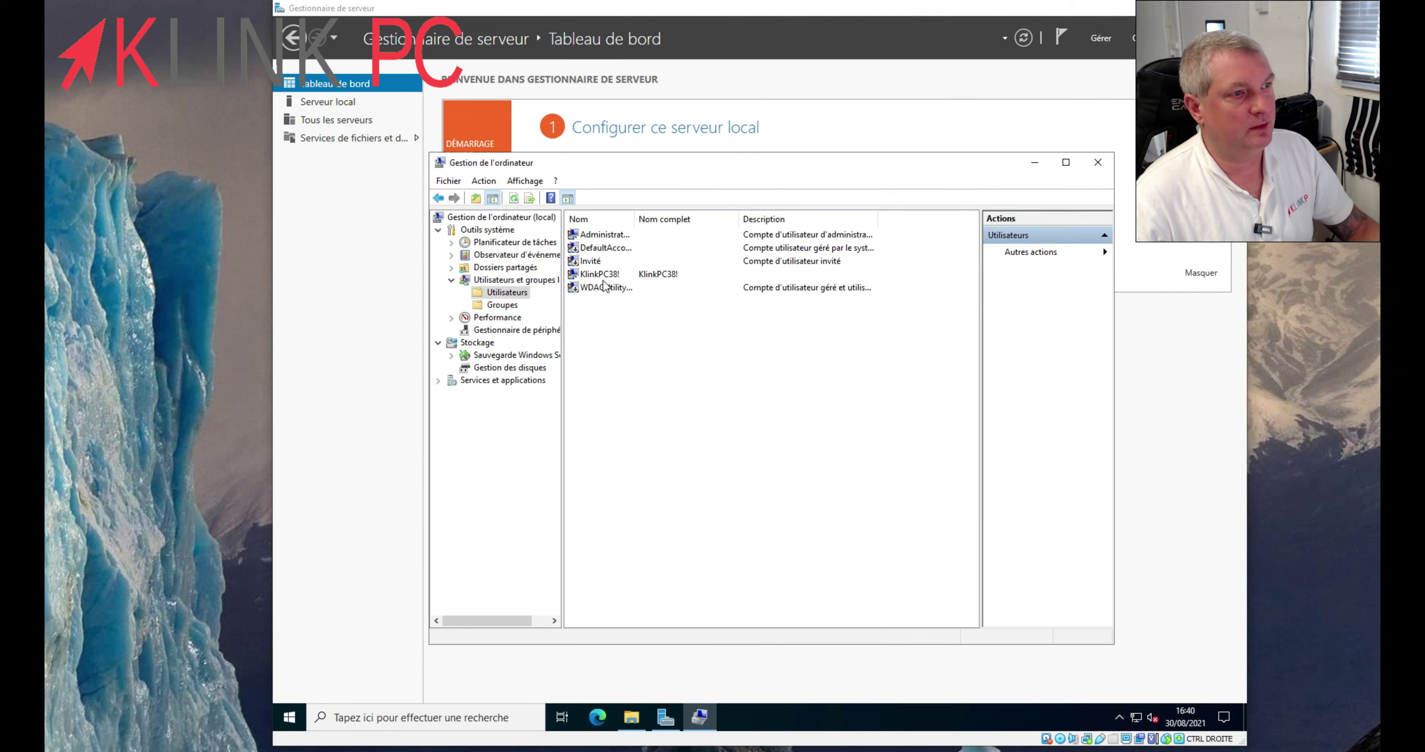
- Select the new account, then open the Administrateurs group's properties from Groupes
click(607, 275)
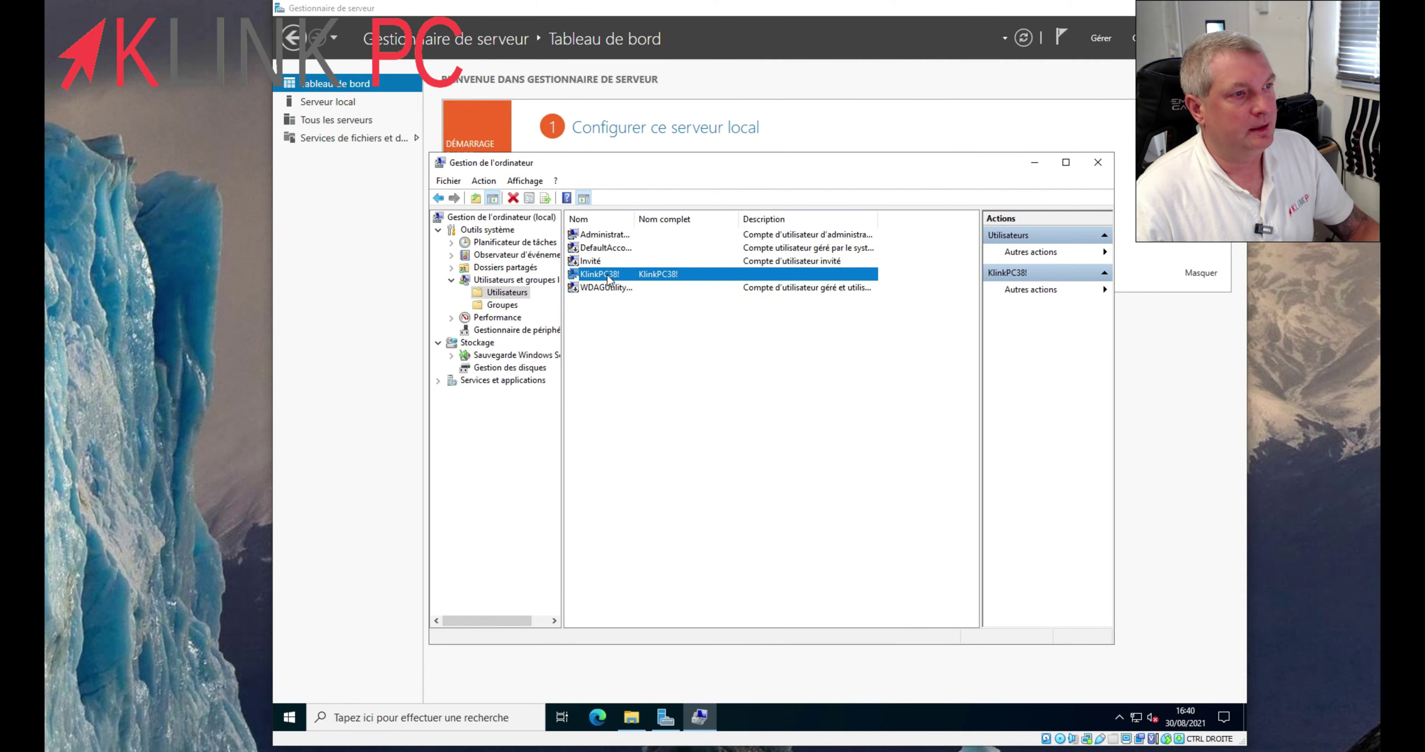
right_click(609, 278)
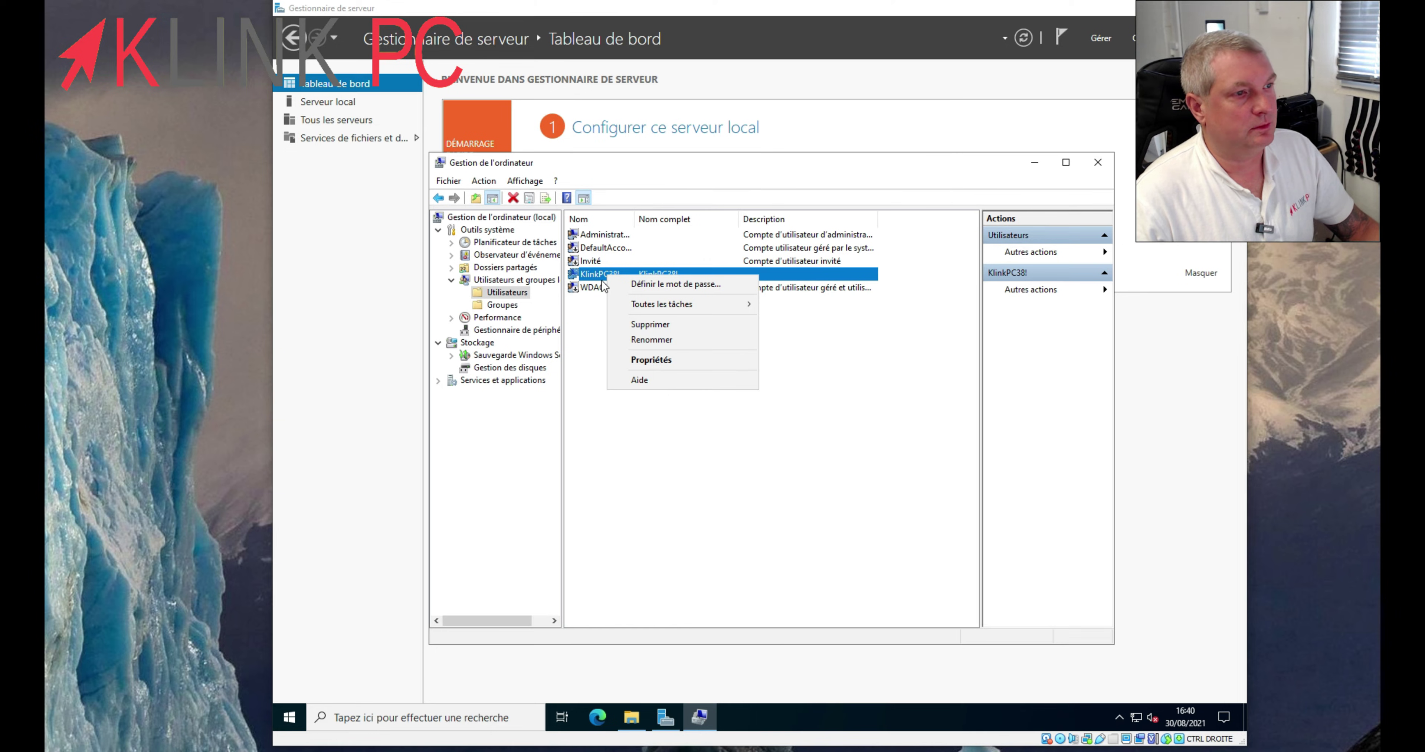
click(509, 305)
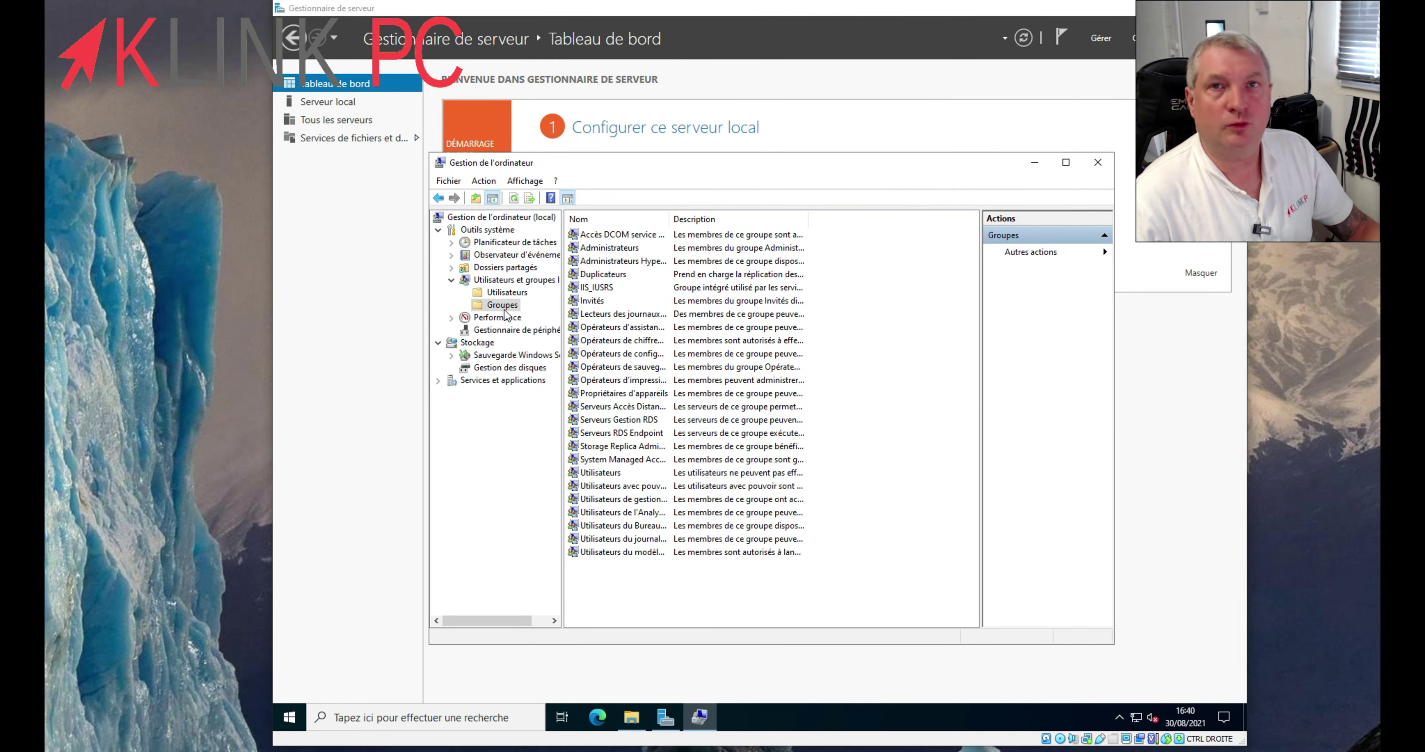
double_click(615, 250)
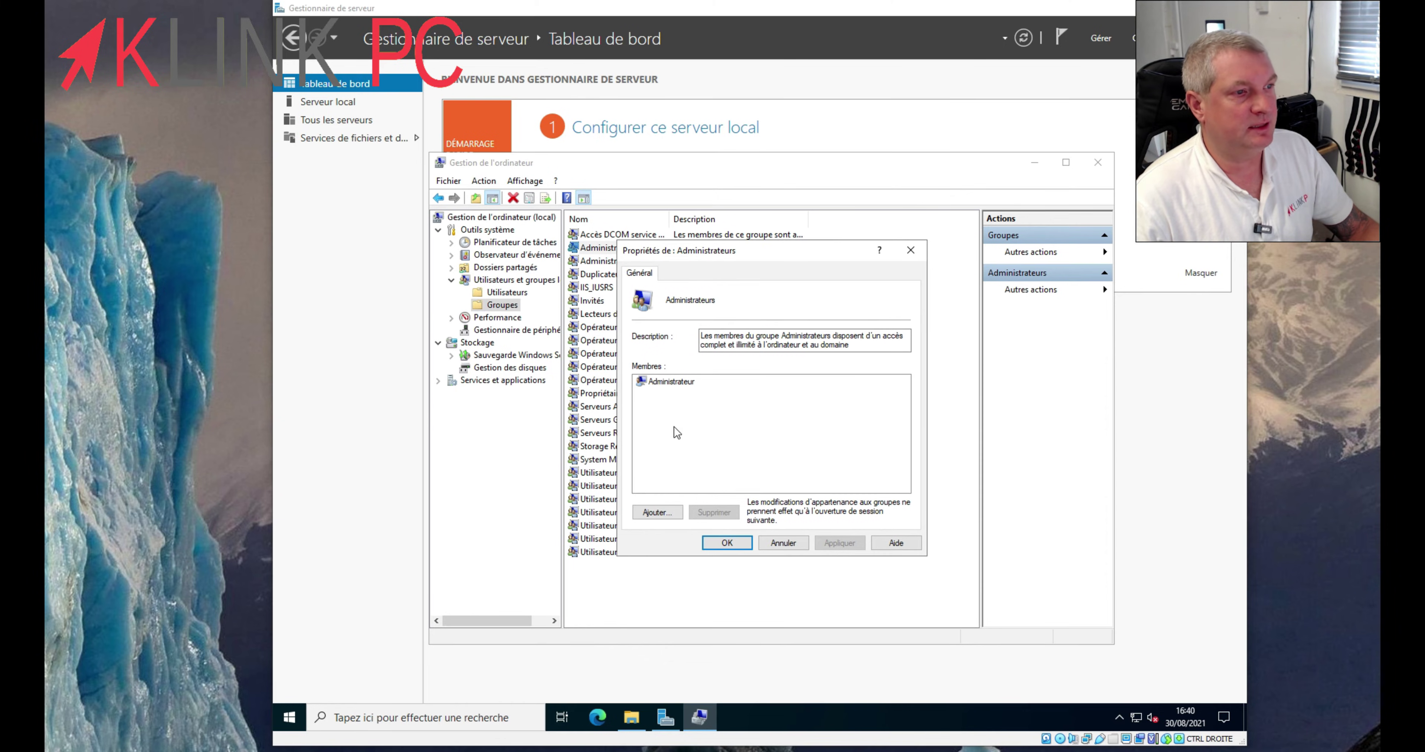
- Add the new account as a member of Administrateurs, verify the name, and save the membership
click(657, 511)
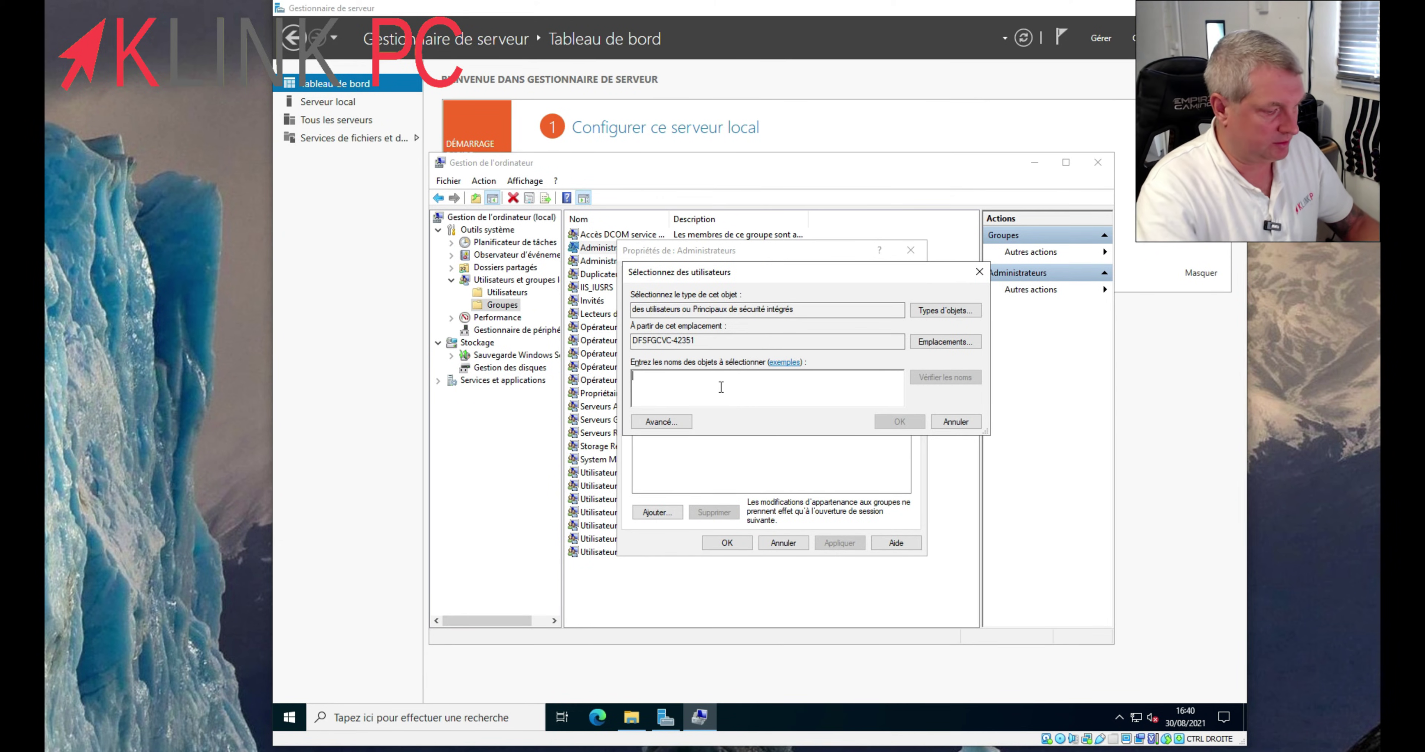
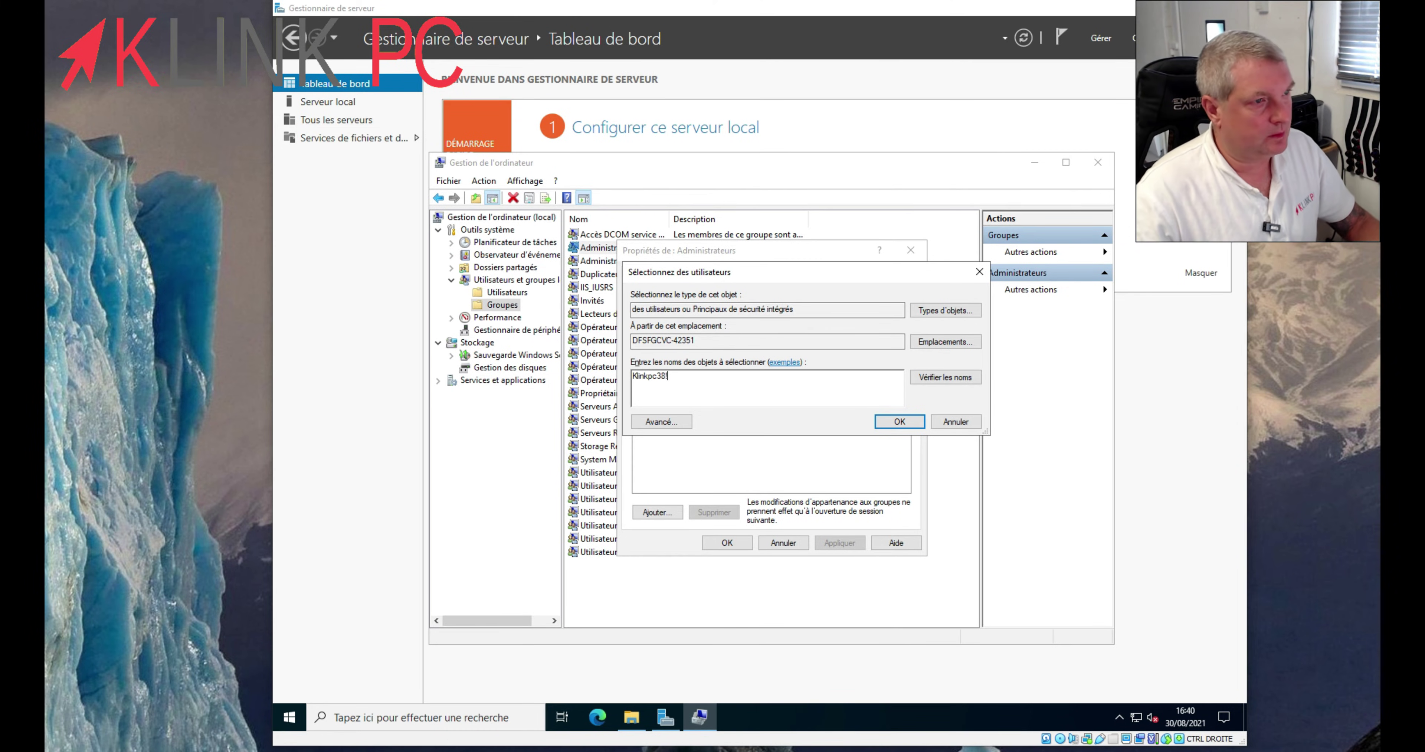
click(948, 378)
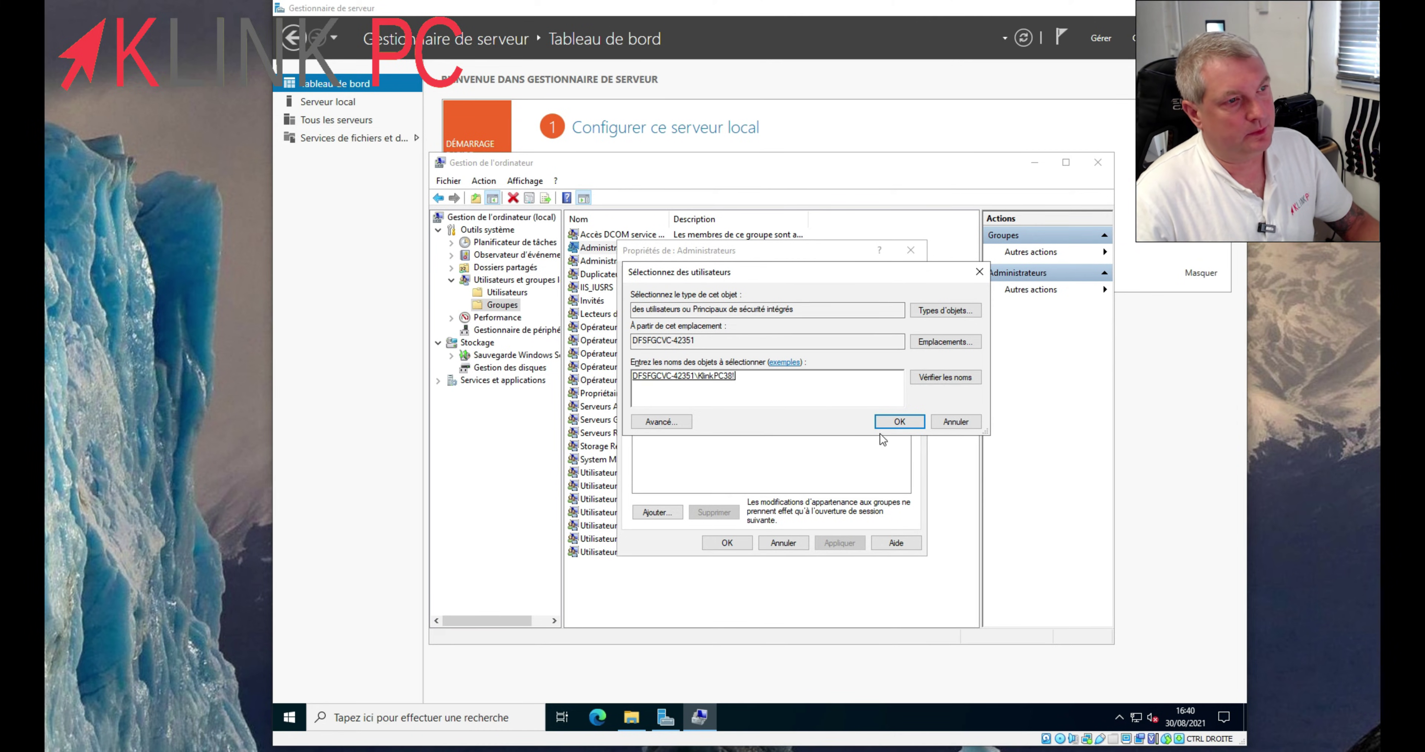
click(905, 422)
click(727, 542)
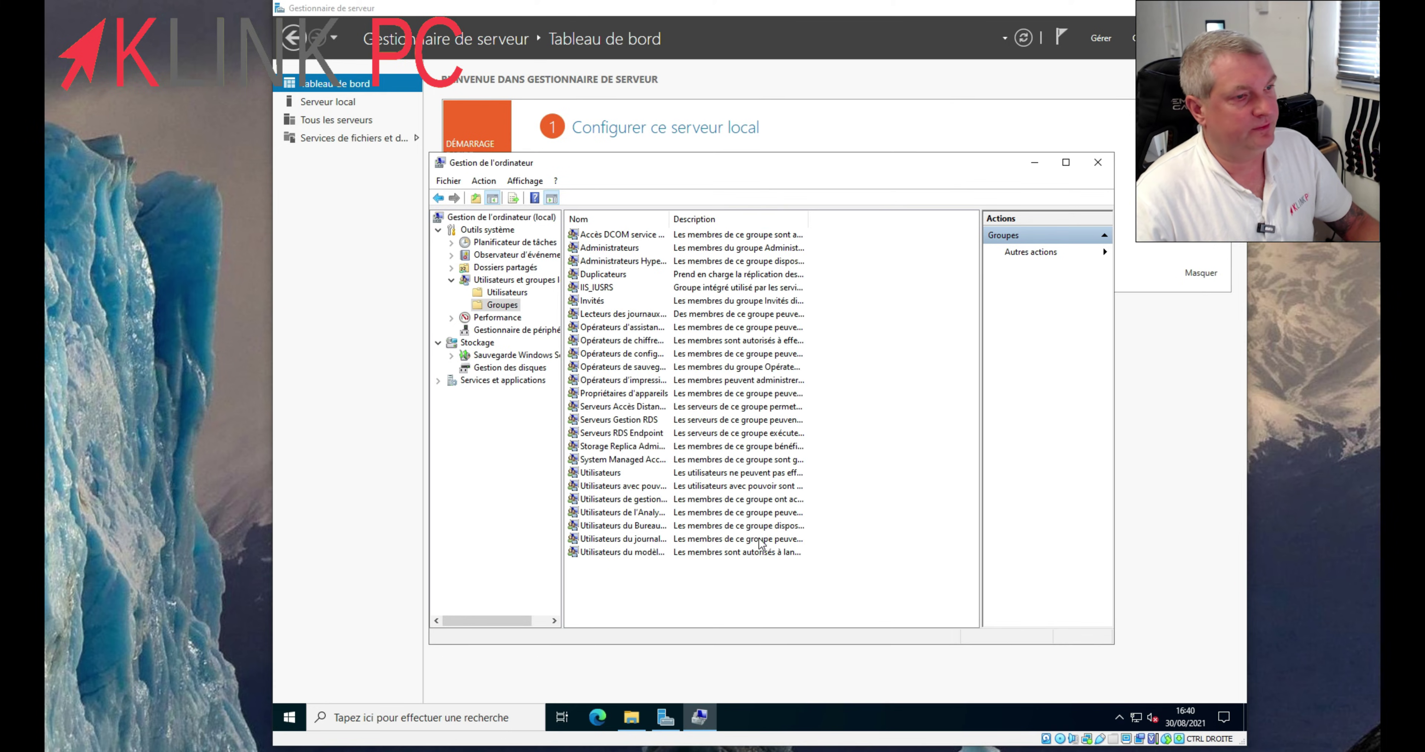
click(299, 718)
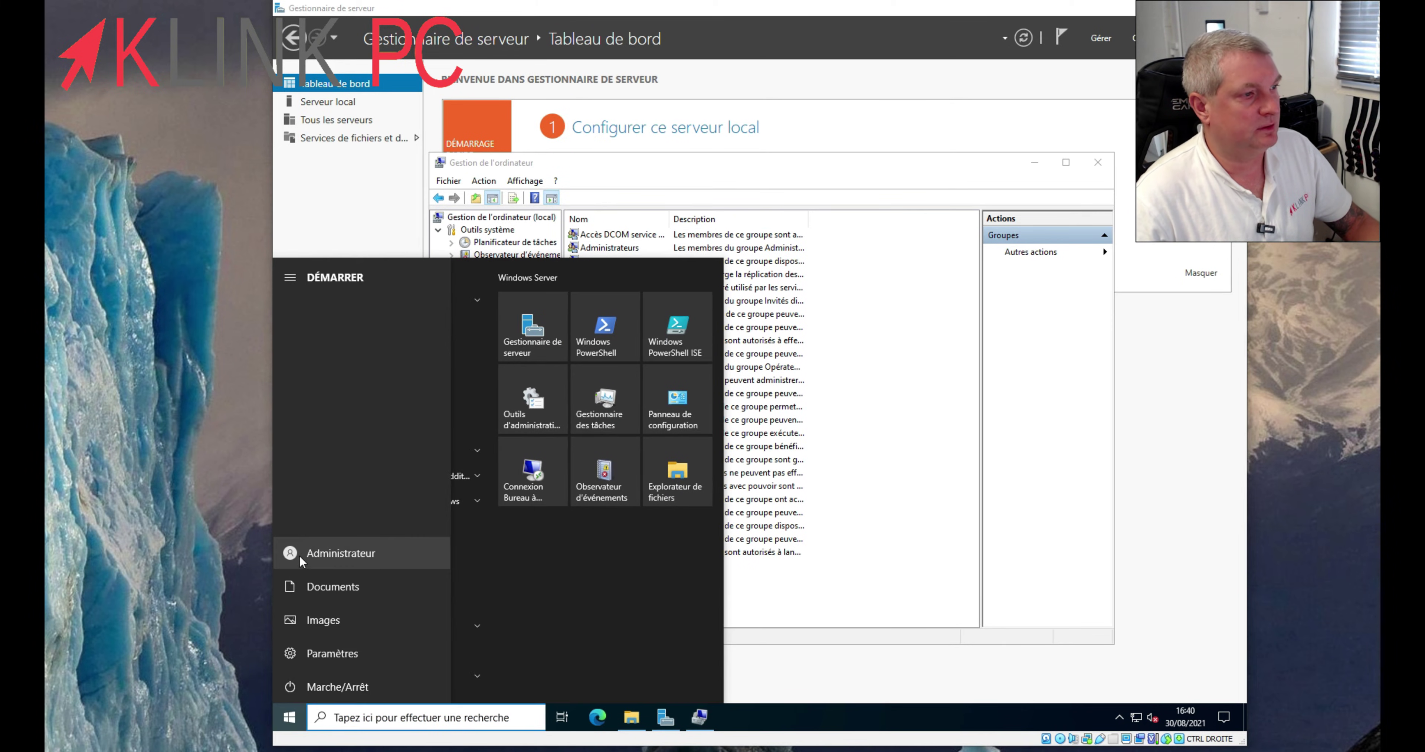
- Sign out of the Administrateur session, choose the new account at sign-in and type its password
click(325, 552)
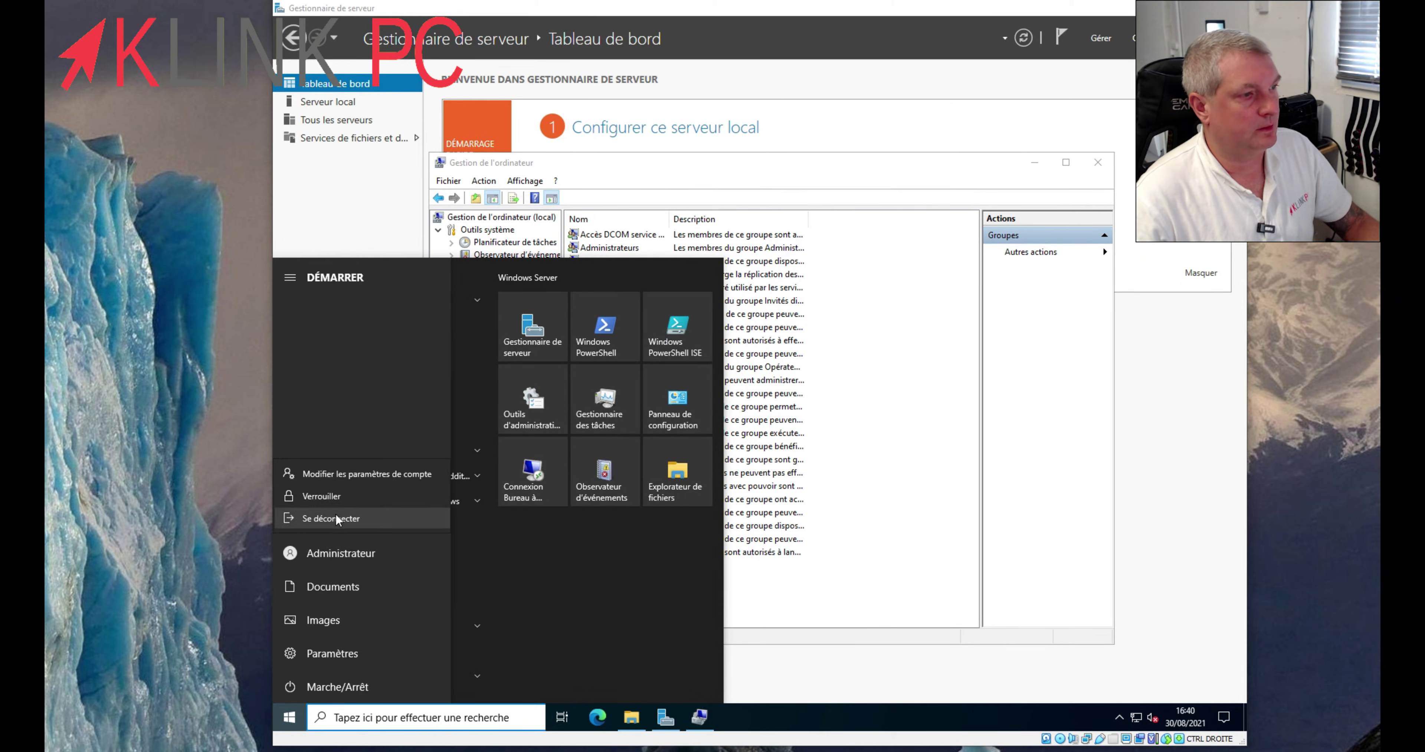
click(335, 513)
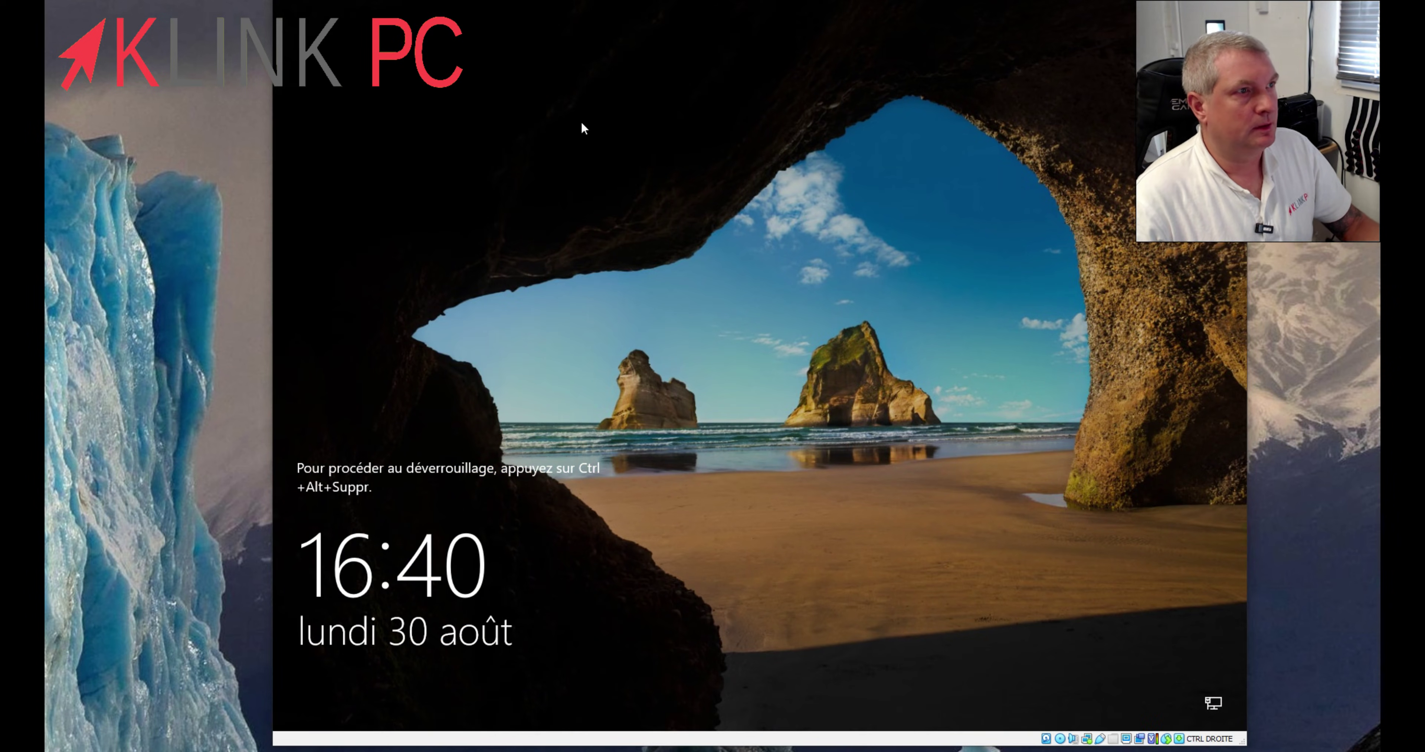
key(ctrl+alt+Delete)
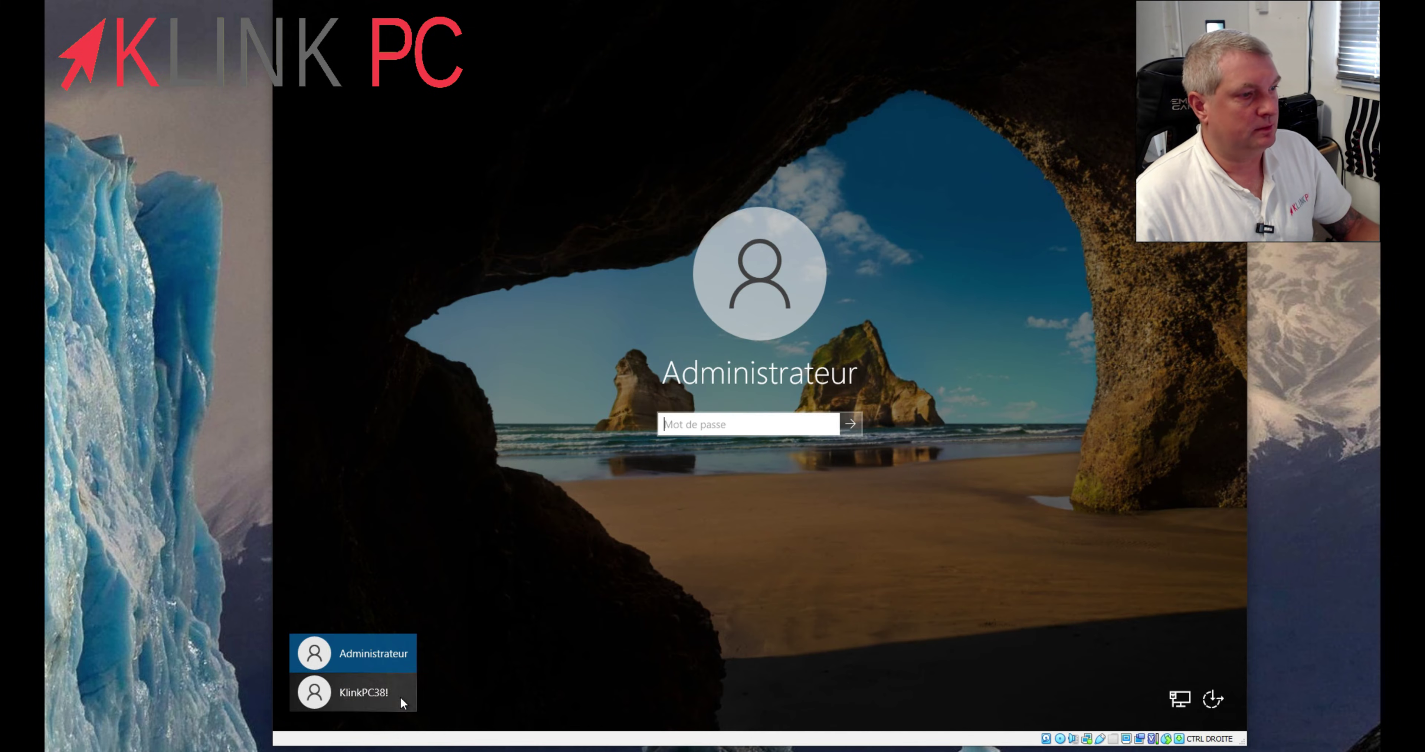
click(401, 698)
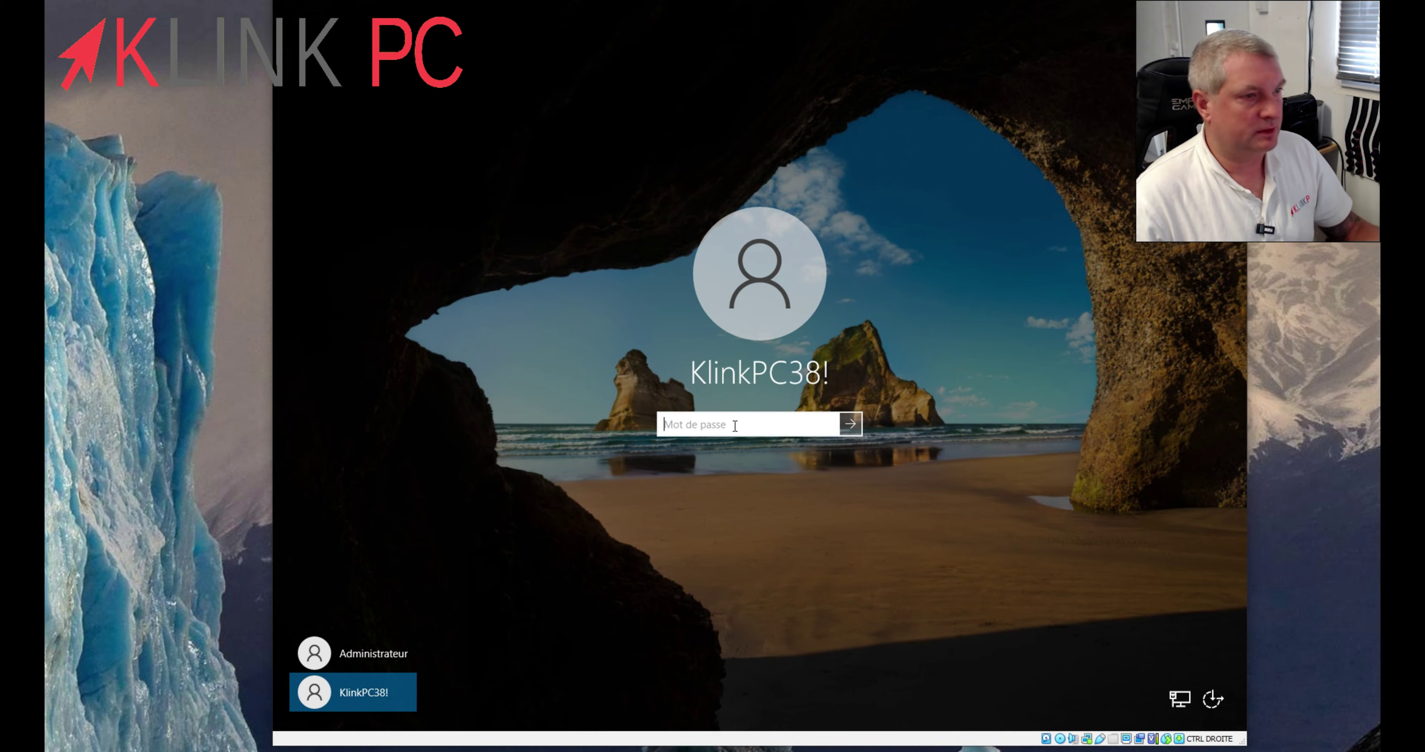
text(••••••)
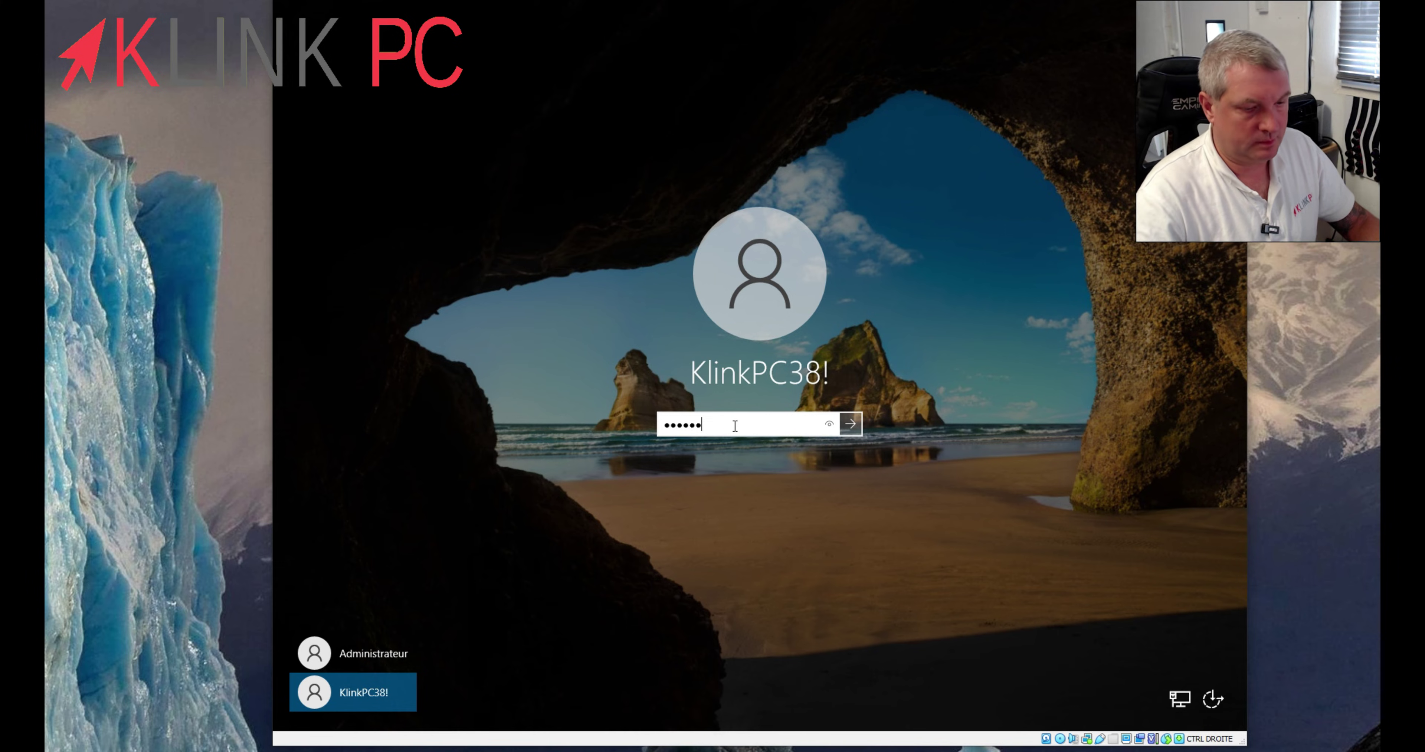
text(••••••)
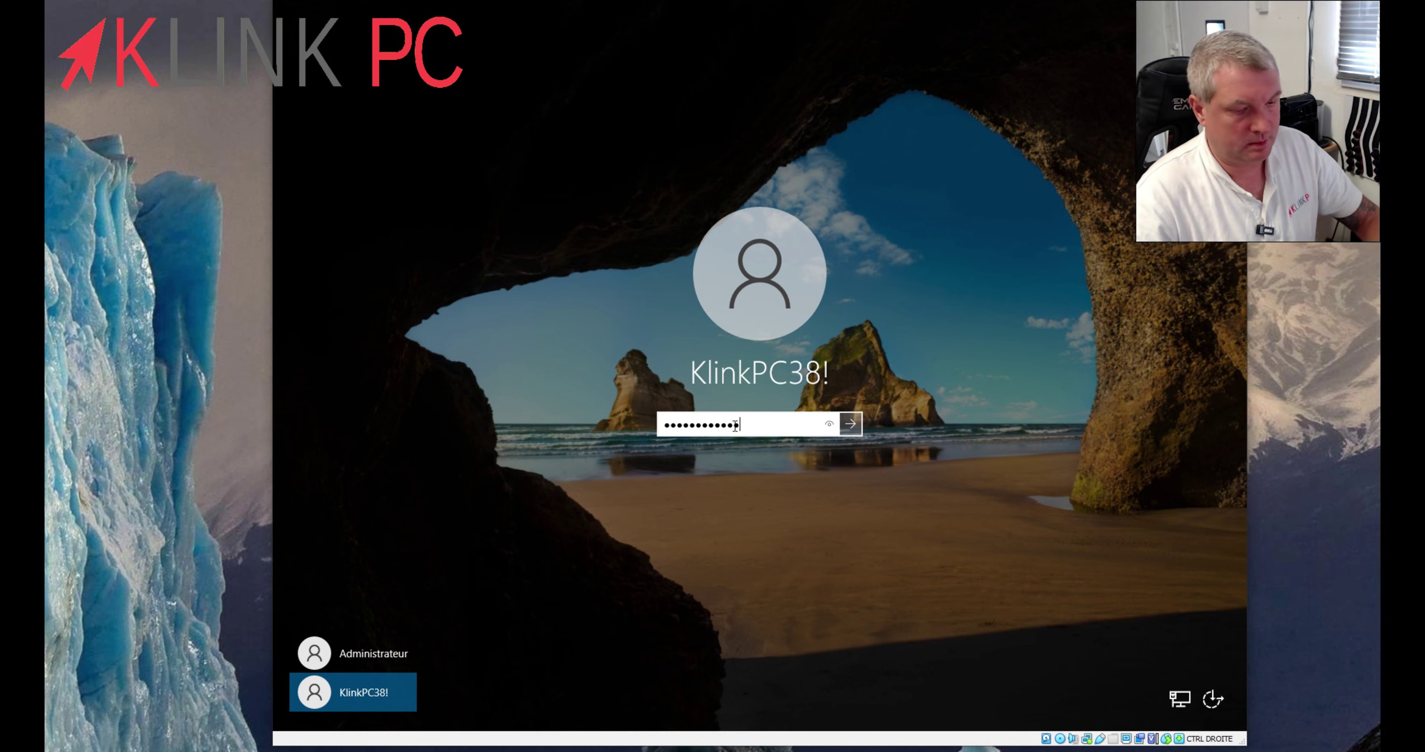
text(••••••)
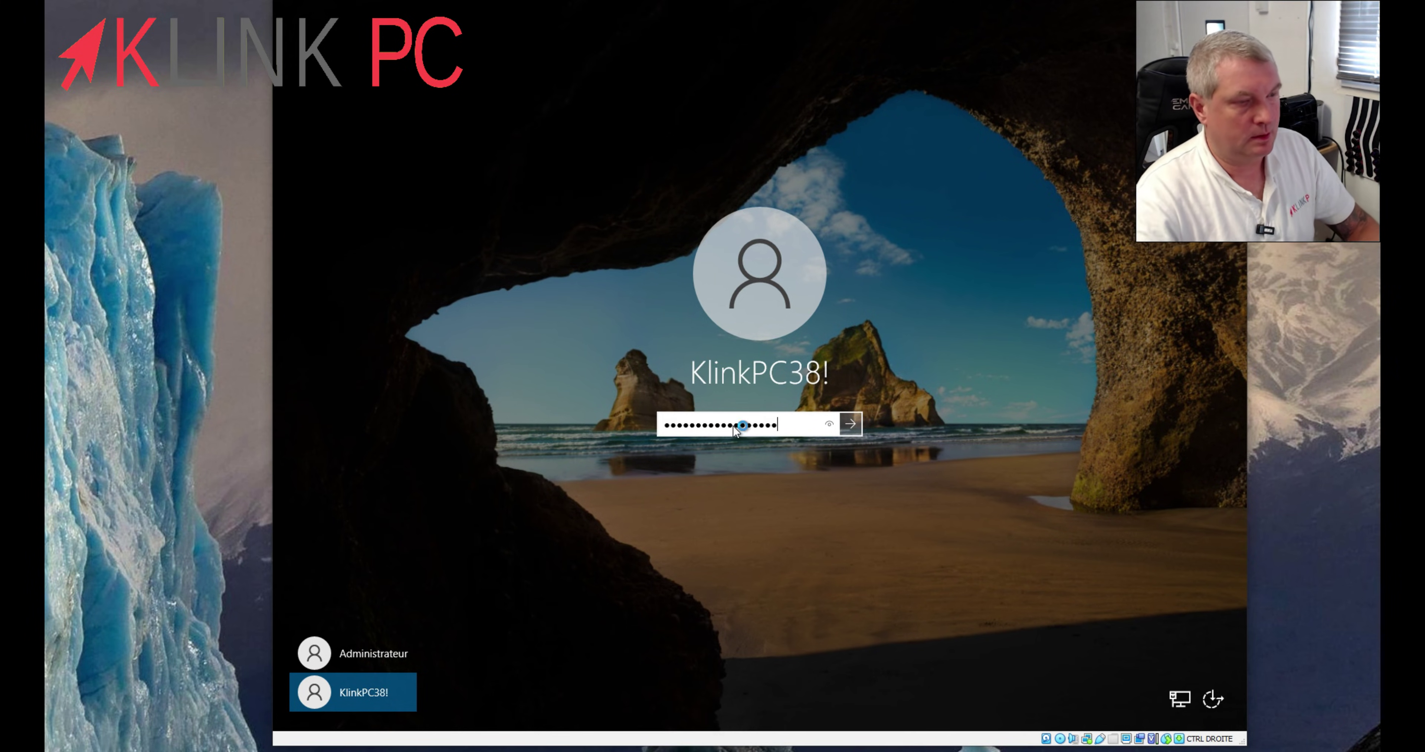
- Sign in as the new account, close the Windows Admin Center pop-up and launch Gestion de l'ordinateur from Outils
key(Return)
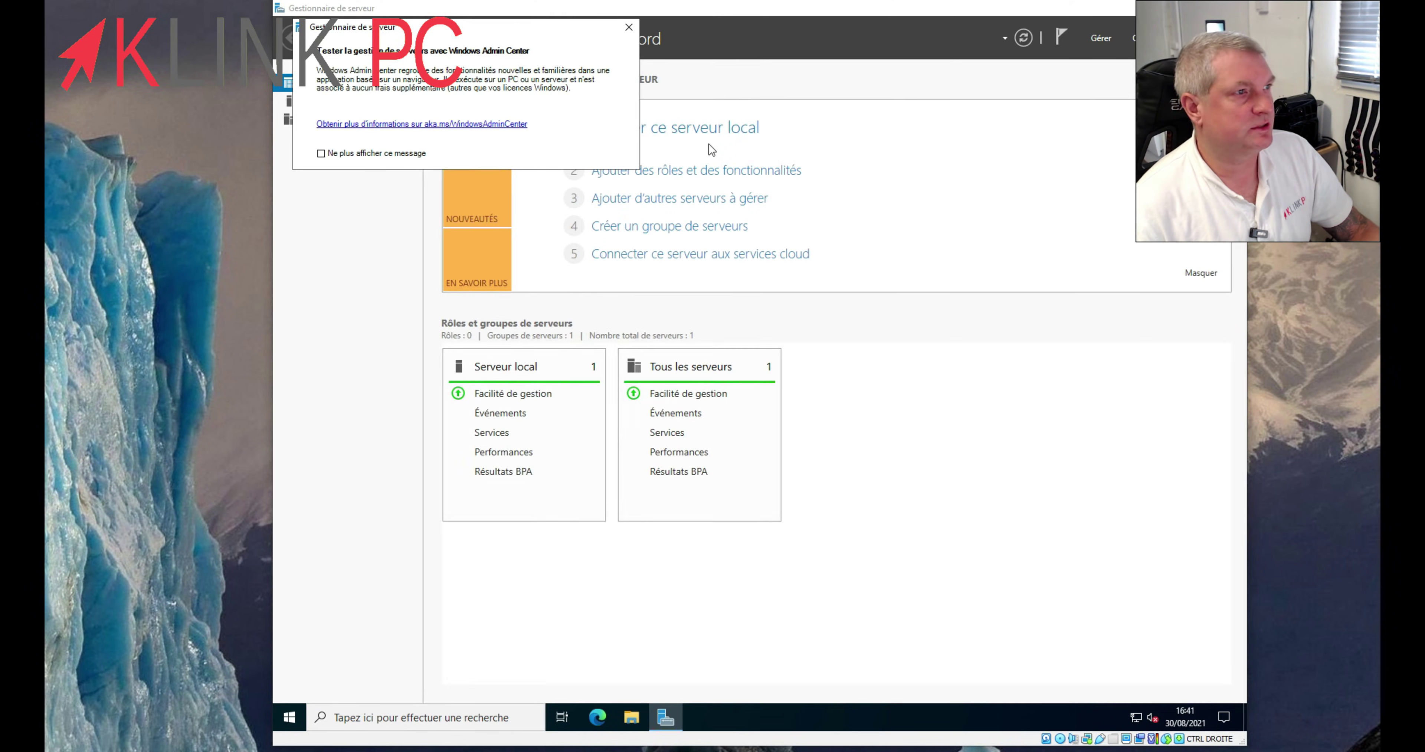
click(629, 29)
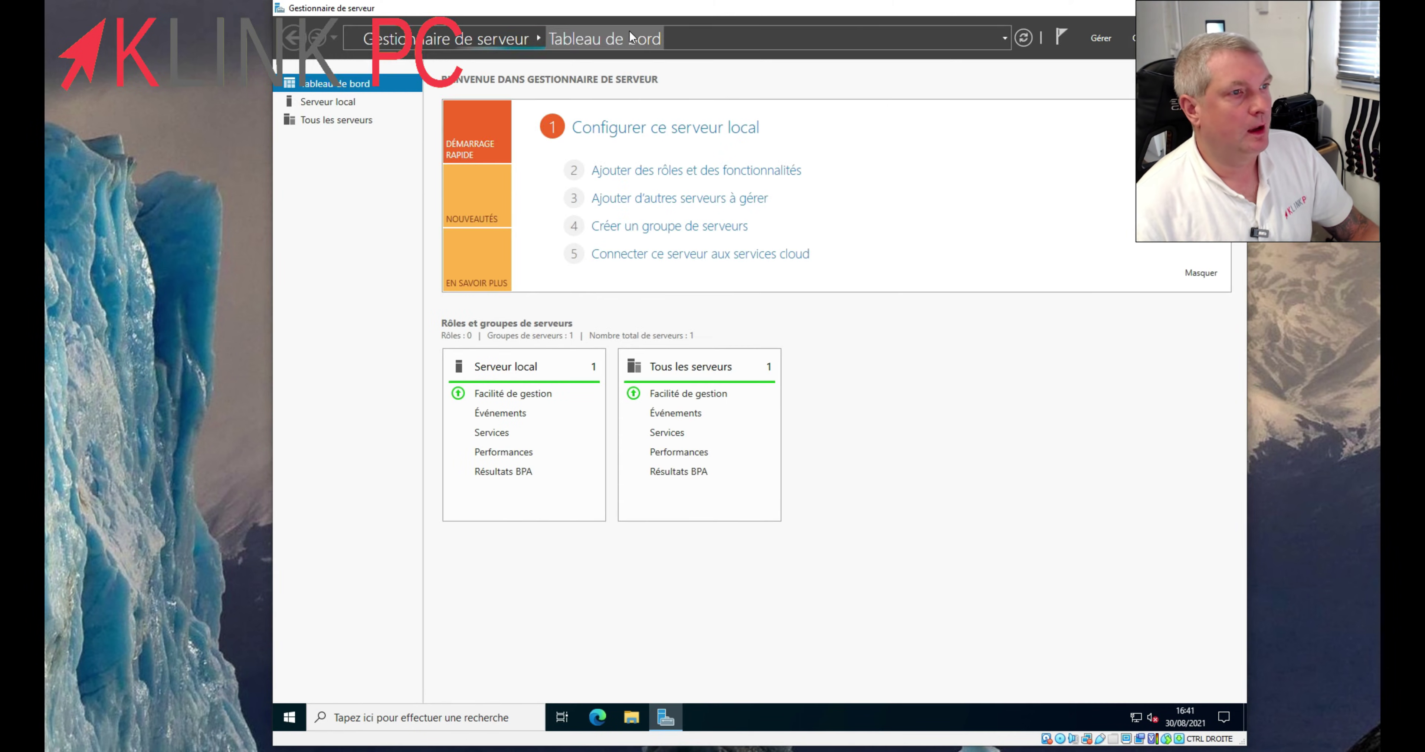
click(1146, 32)
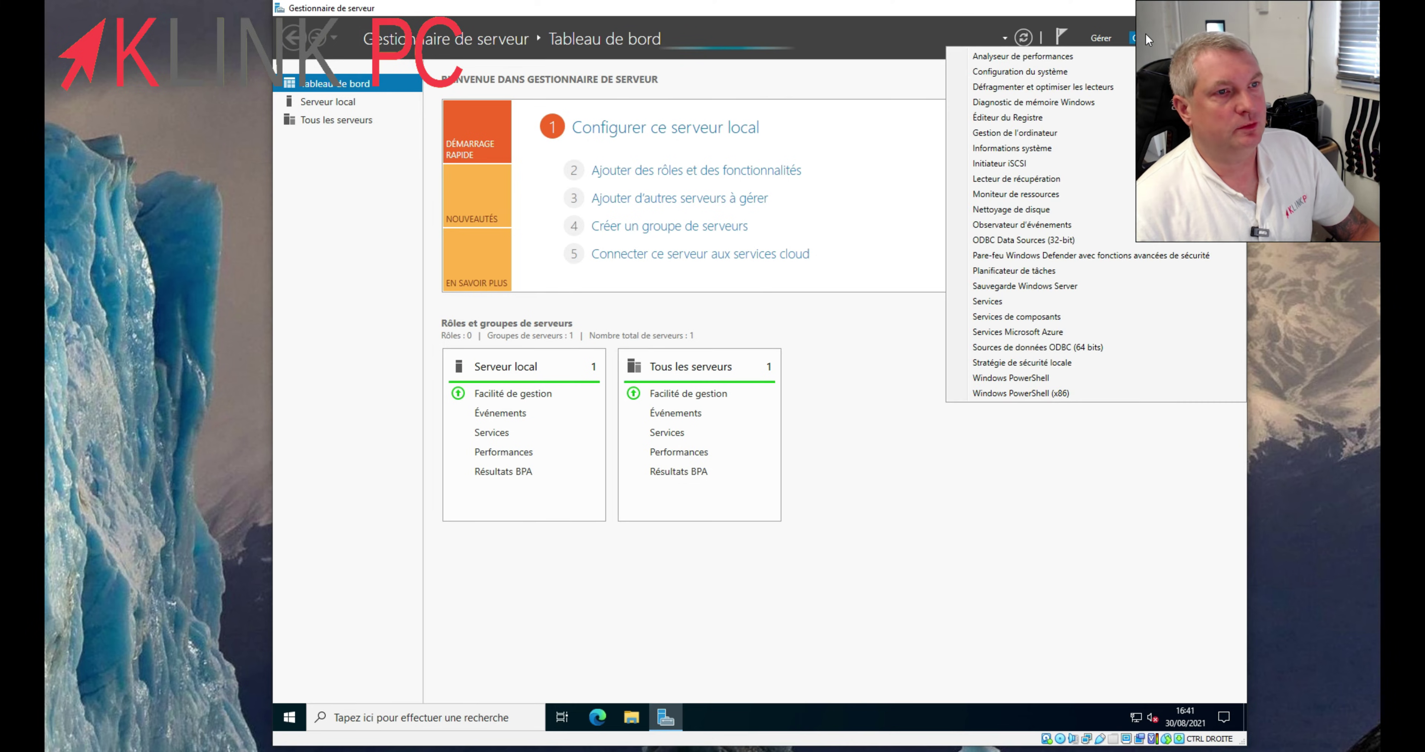
click(1068, 131)
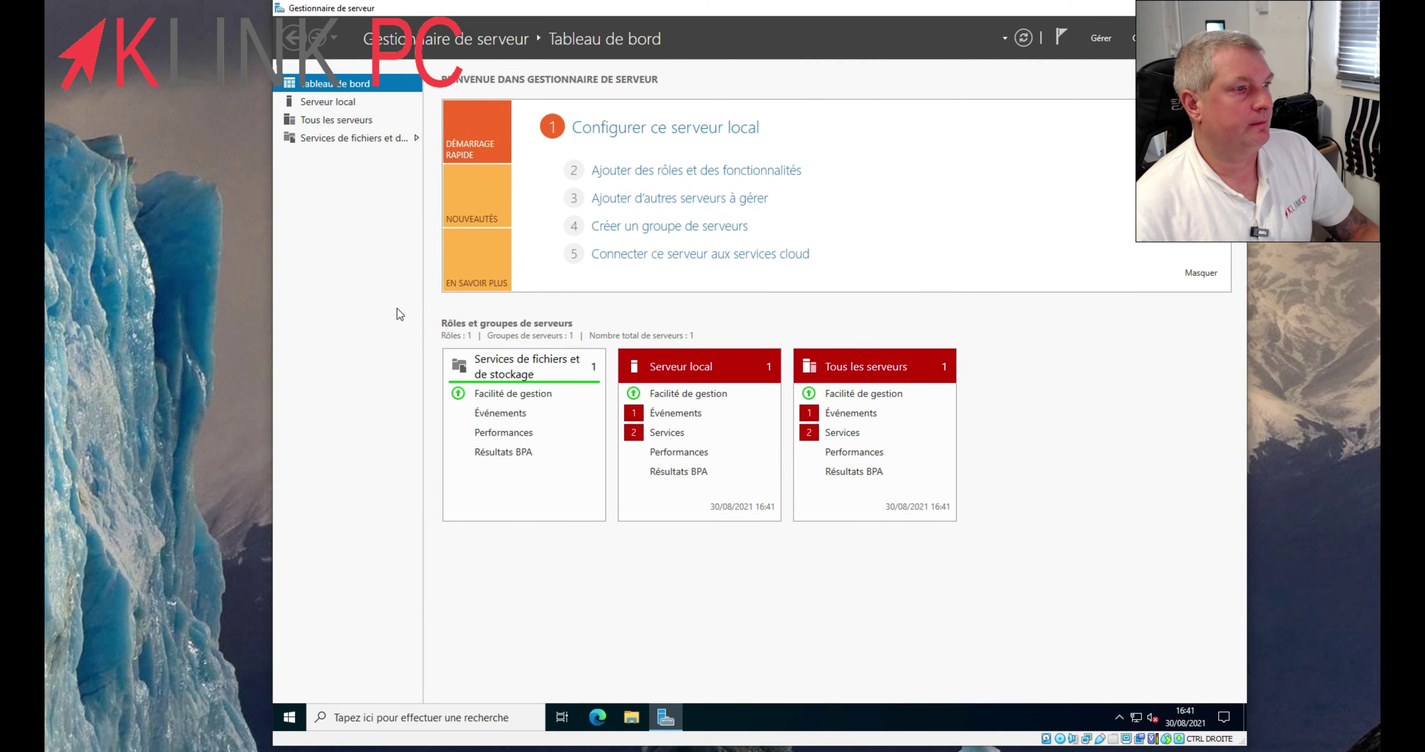
- Tick 'Le compte est désactivé' on the built-in Administrateur account, apply, then close Computer Management
click(369, 142)
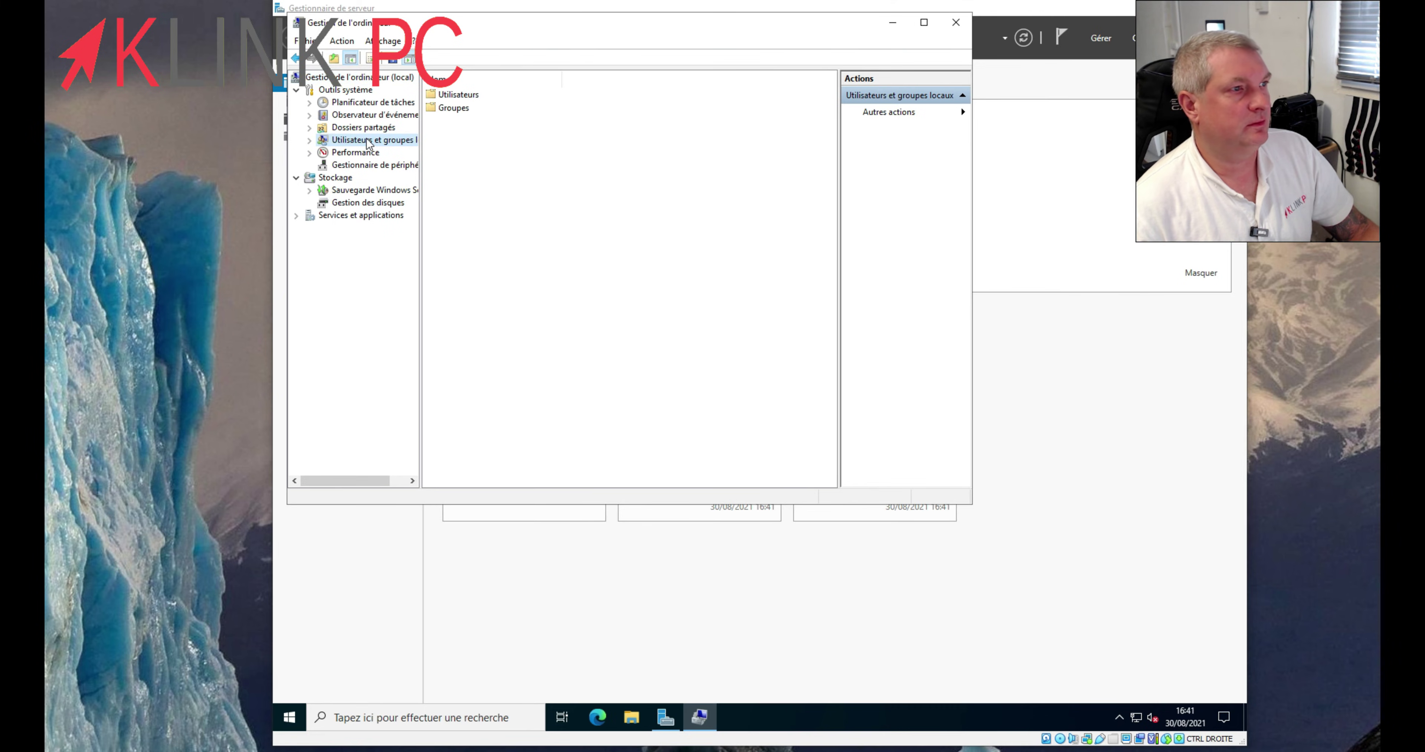
double_click(456, 96)
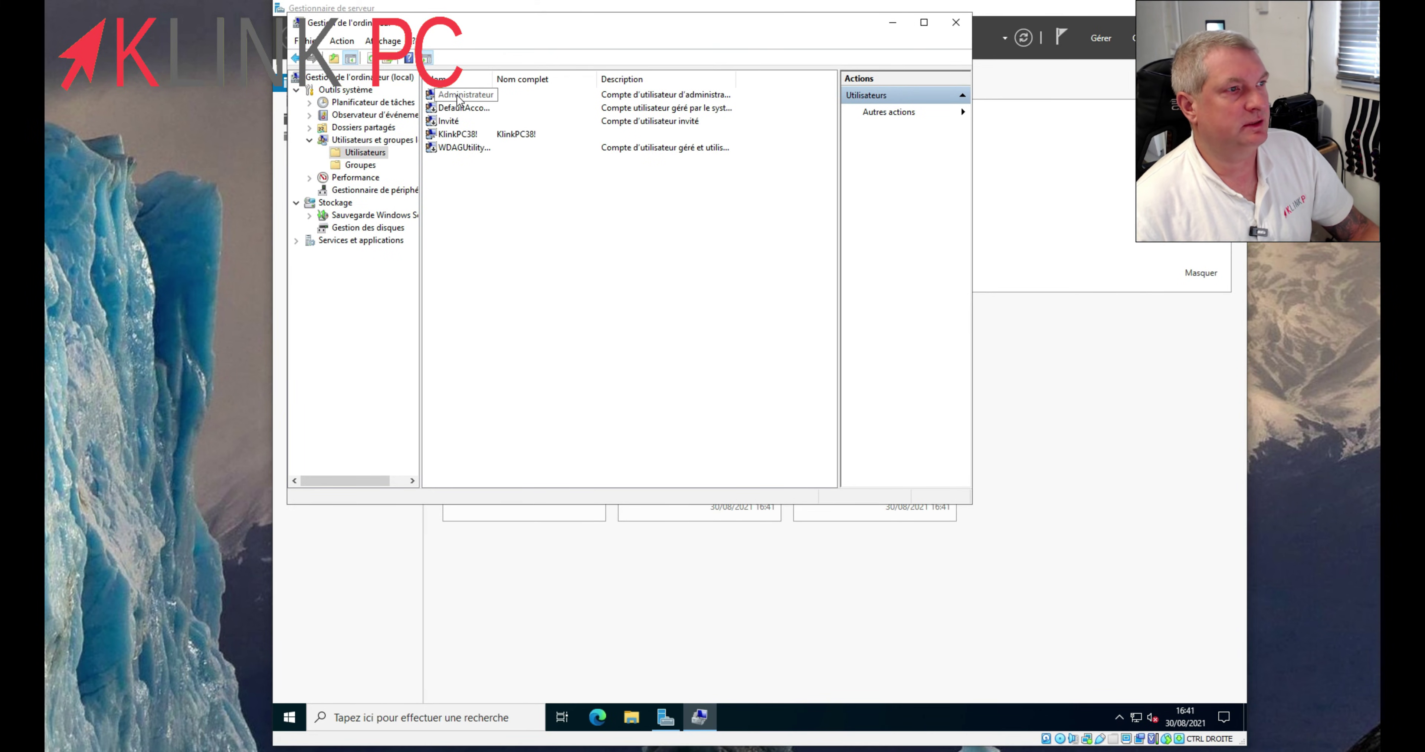
right_click(458, 98)
click(498, 181)
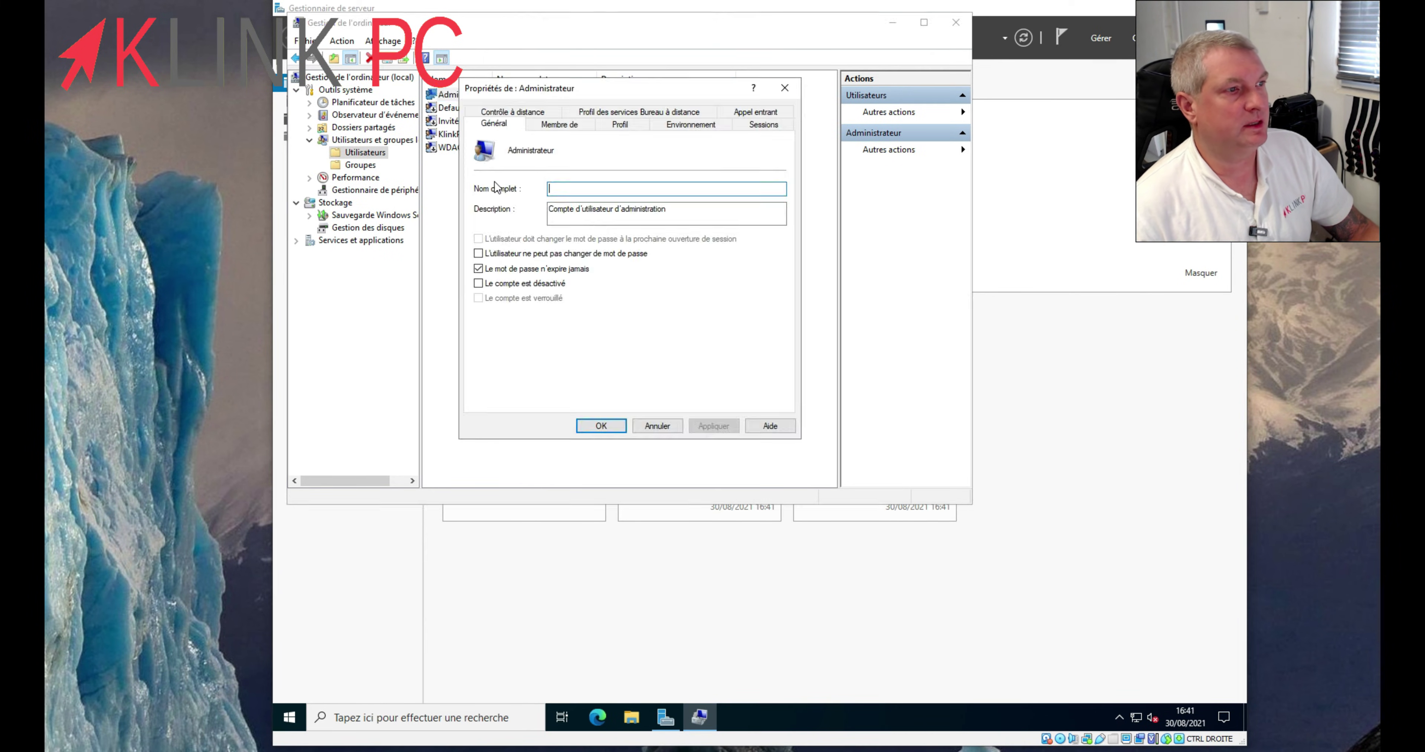
click(478, 283)
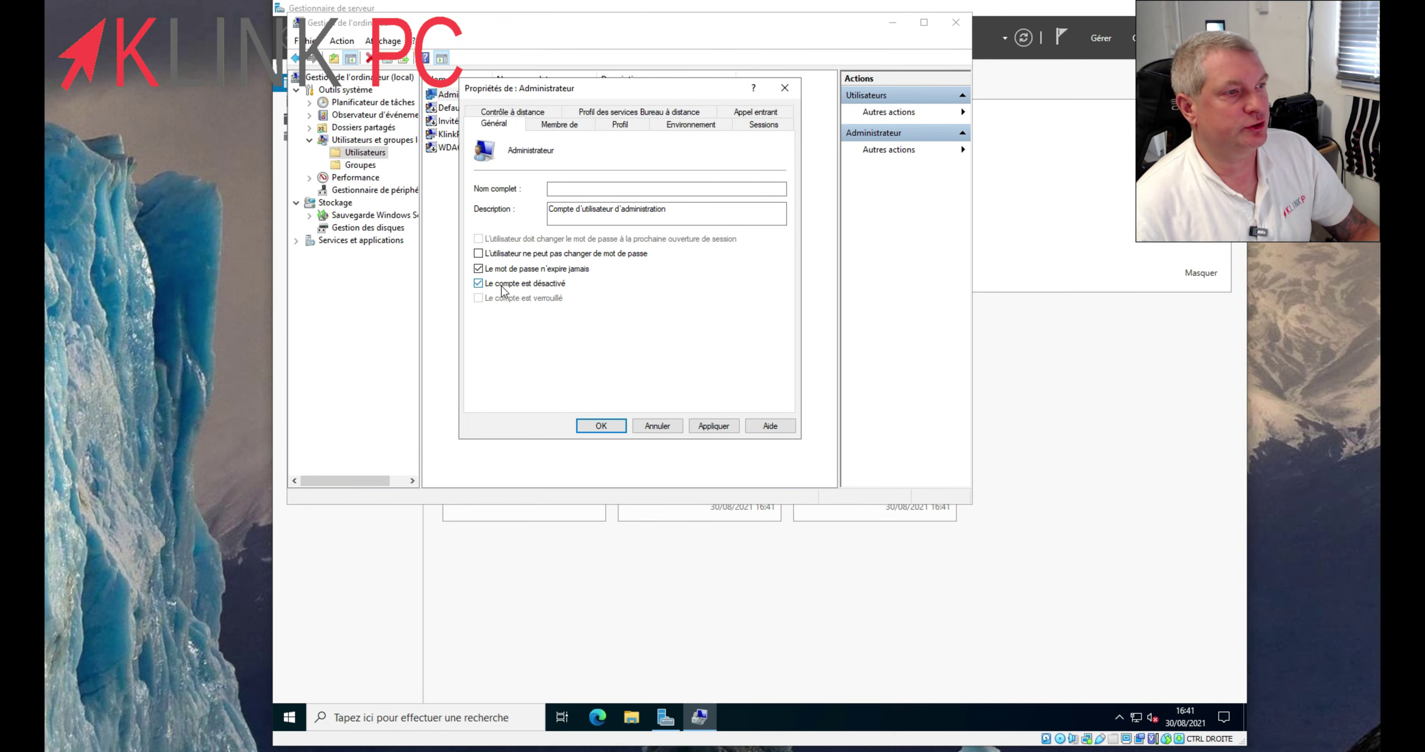
click(713, 426)
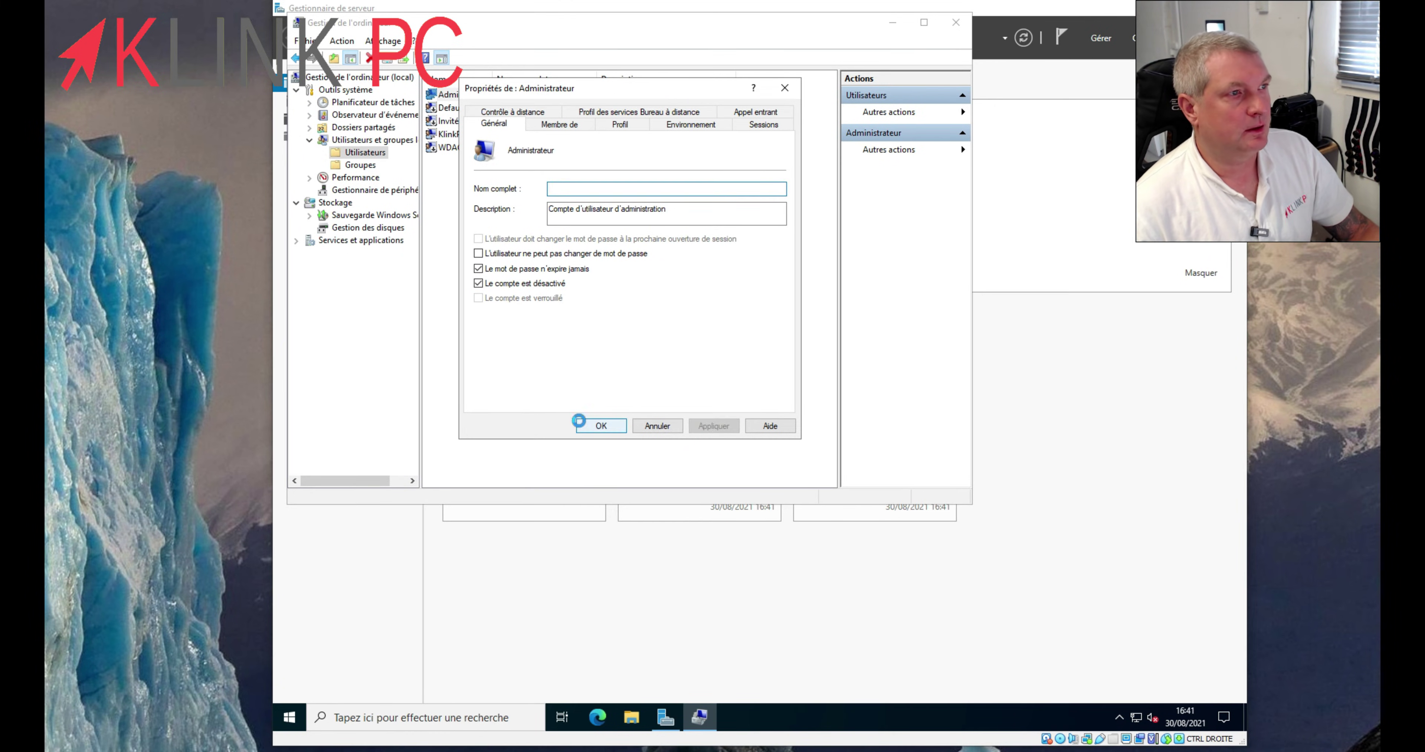
click(579, 424)
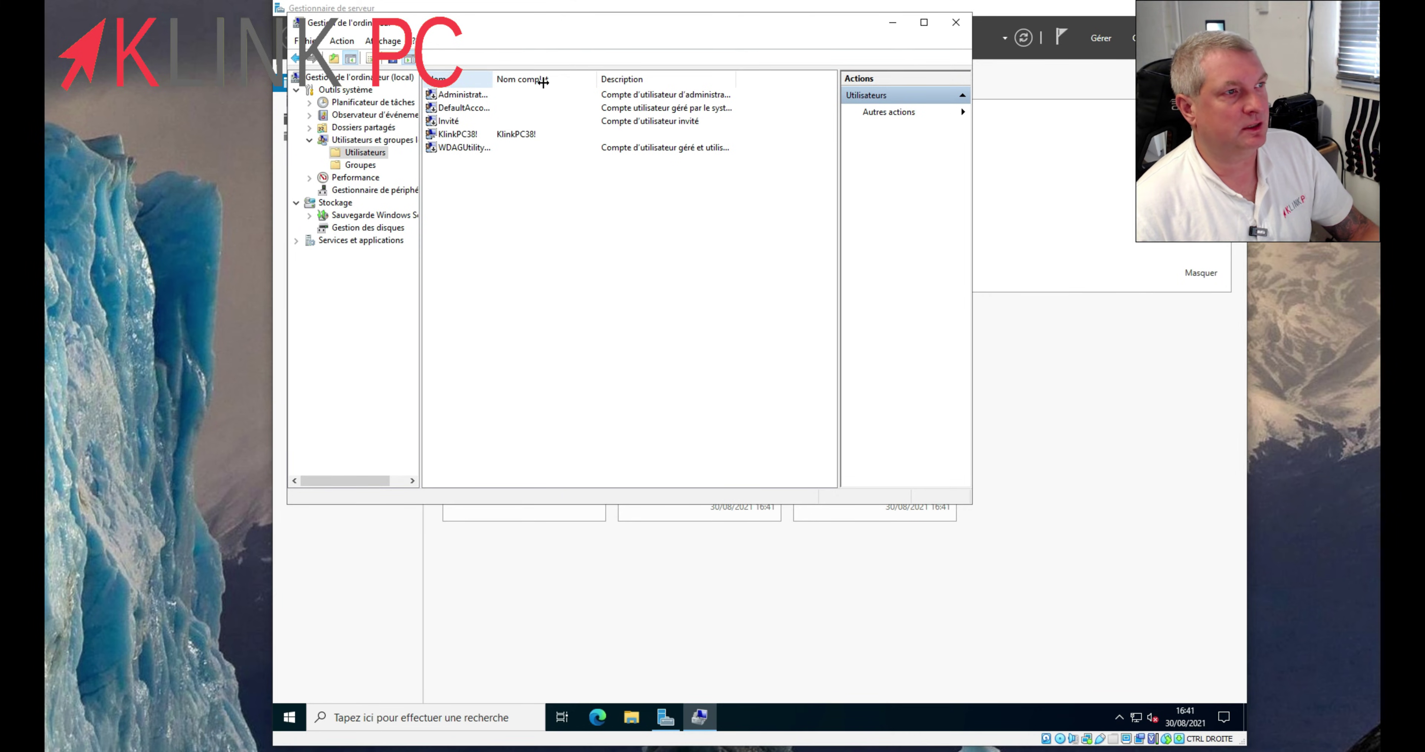
drag(543, 82, 543, 81)
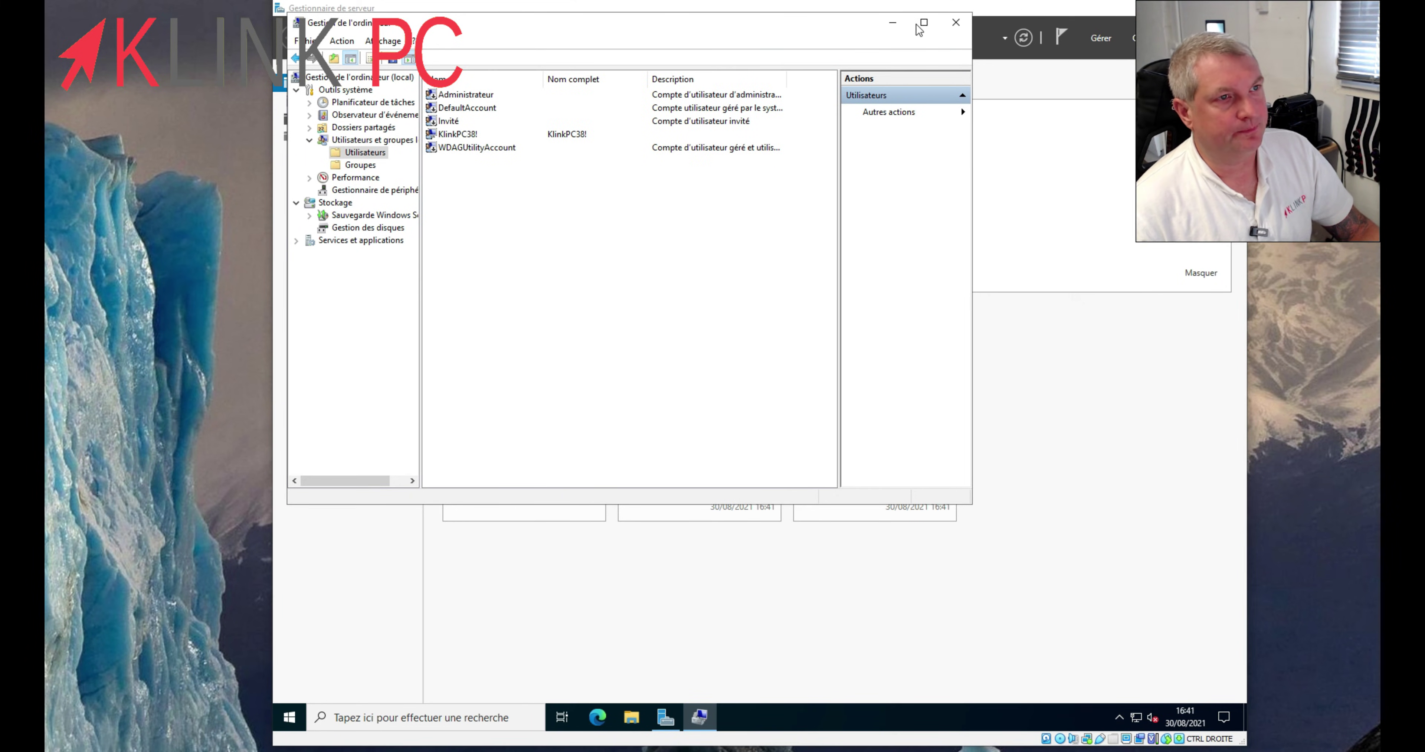
click(955, 25)
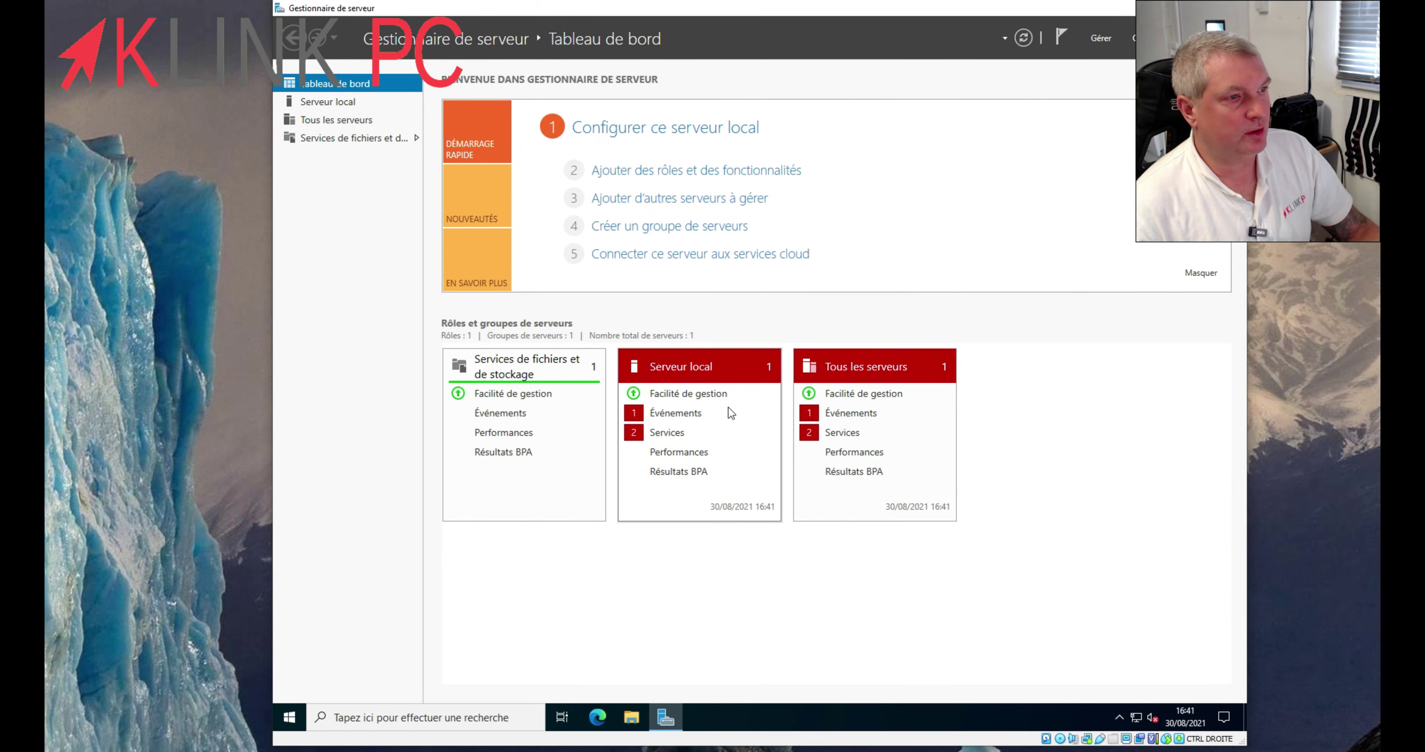
- Hide the critical Kernel-Power event alert on the Serveur local tile
click(667, 433)
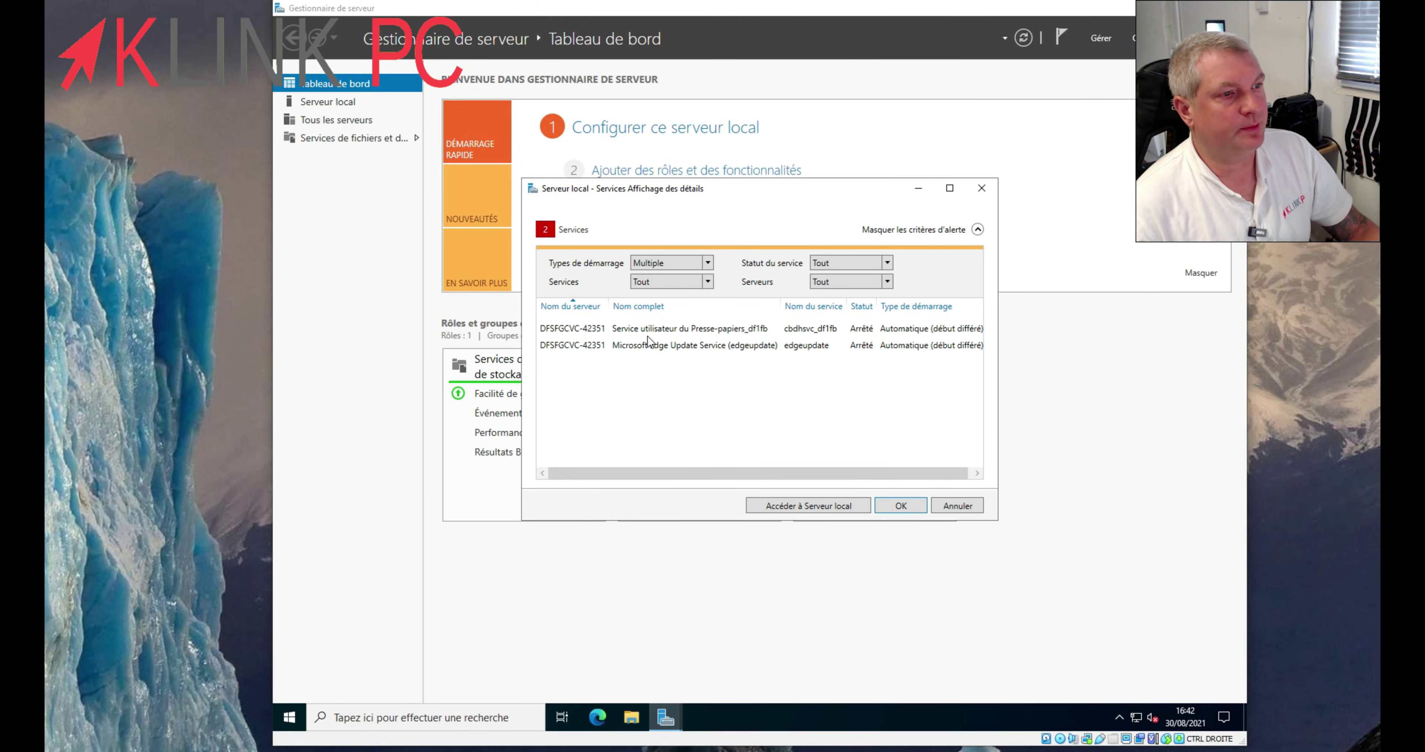
click(956, 507)
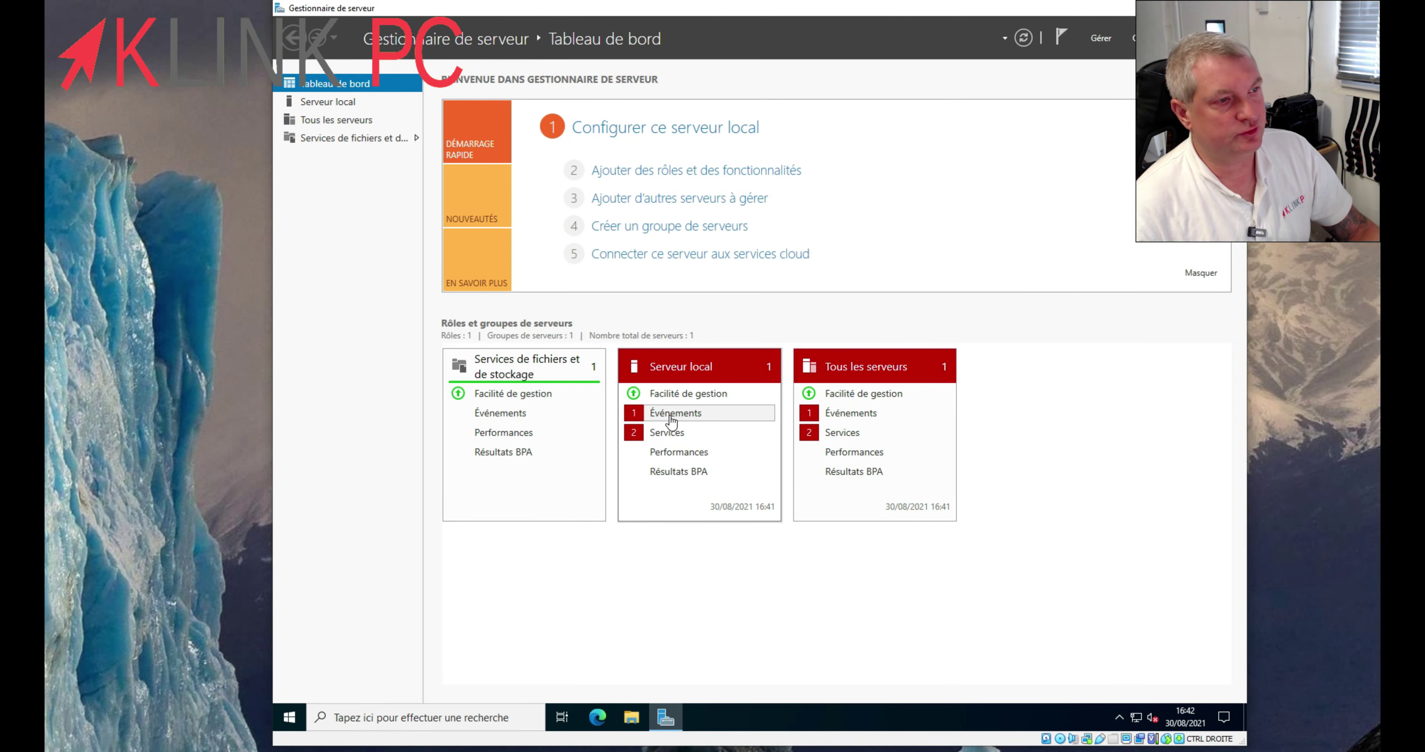
click(671, 415)
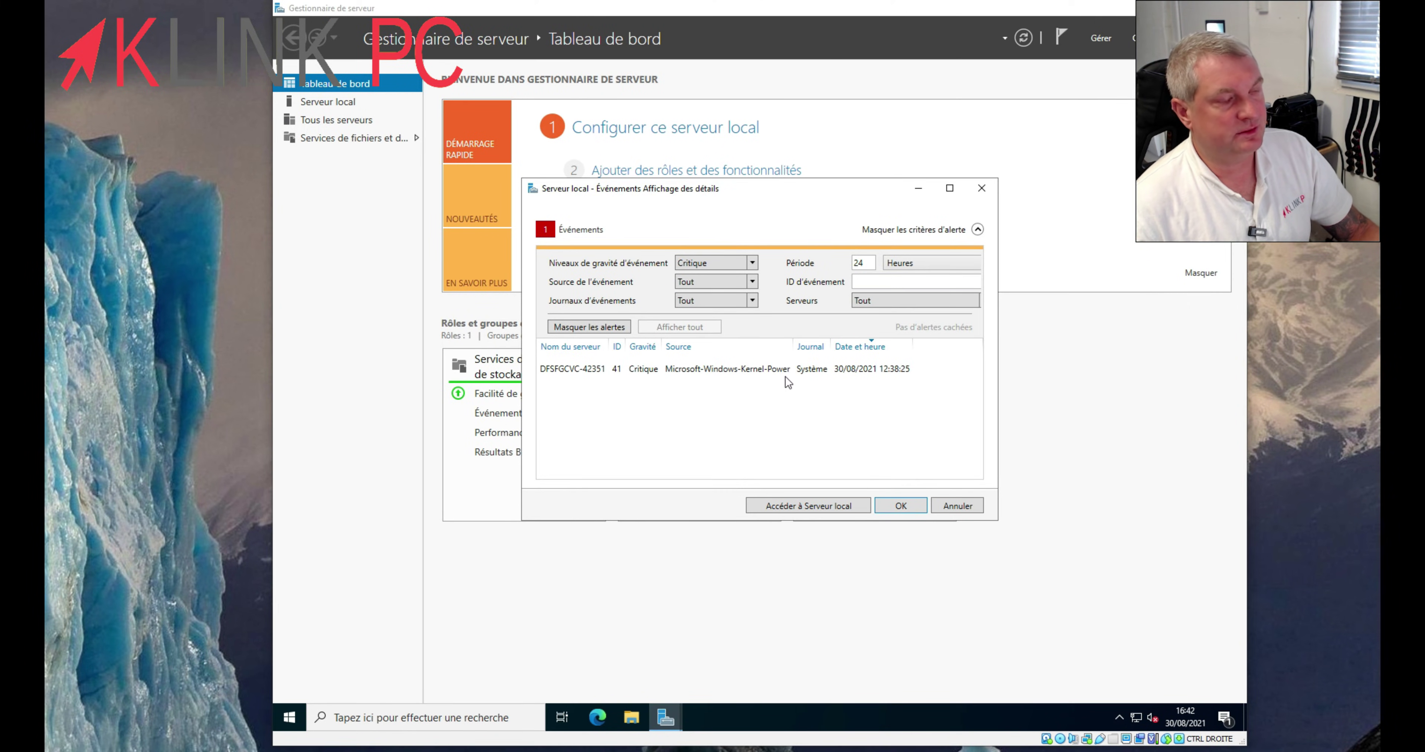
click(724, 372)
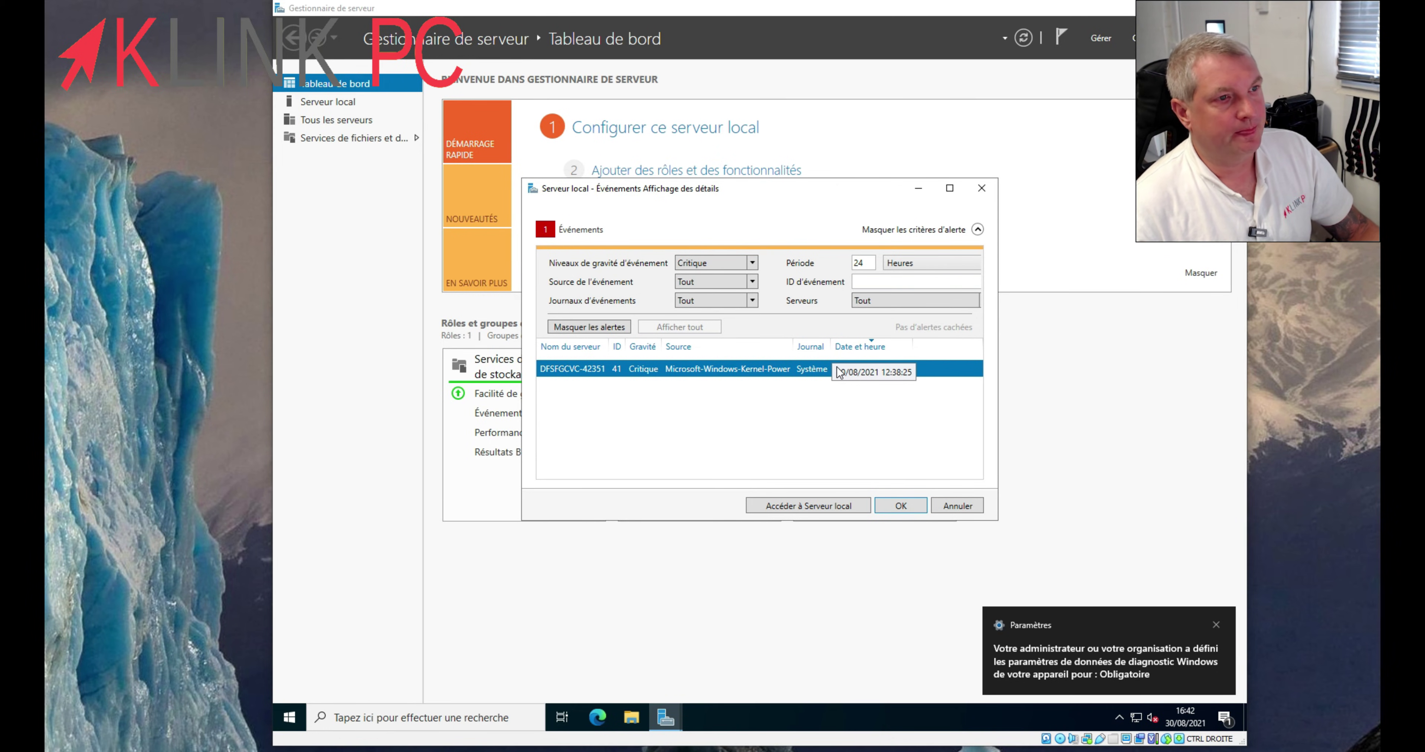
click(595, 326)
click(887, 508)
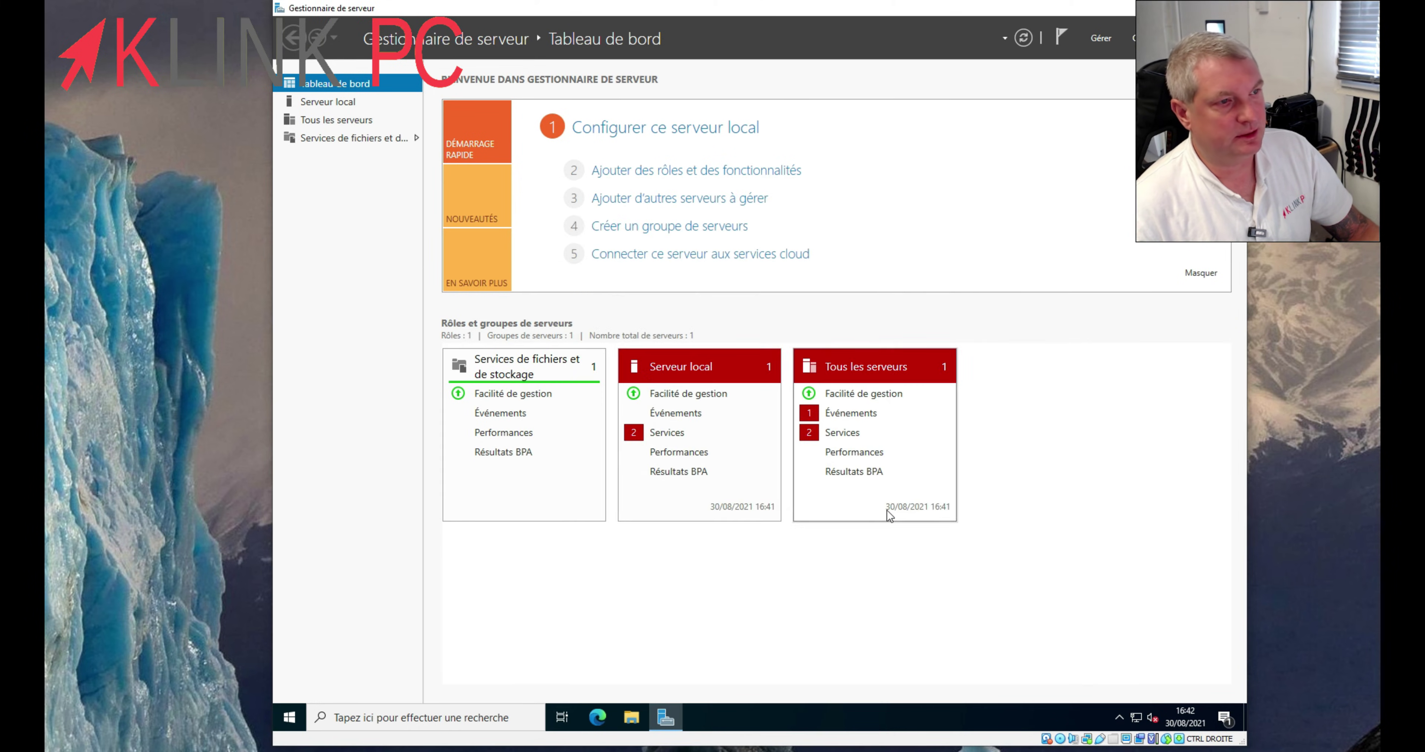
- Start the stopped clipboard user service; the Edge Update service remains flagged
click(667, 436)
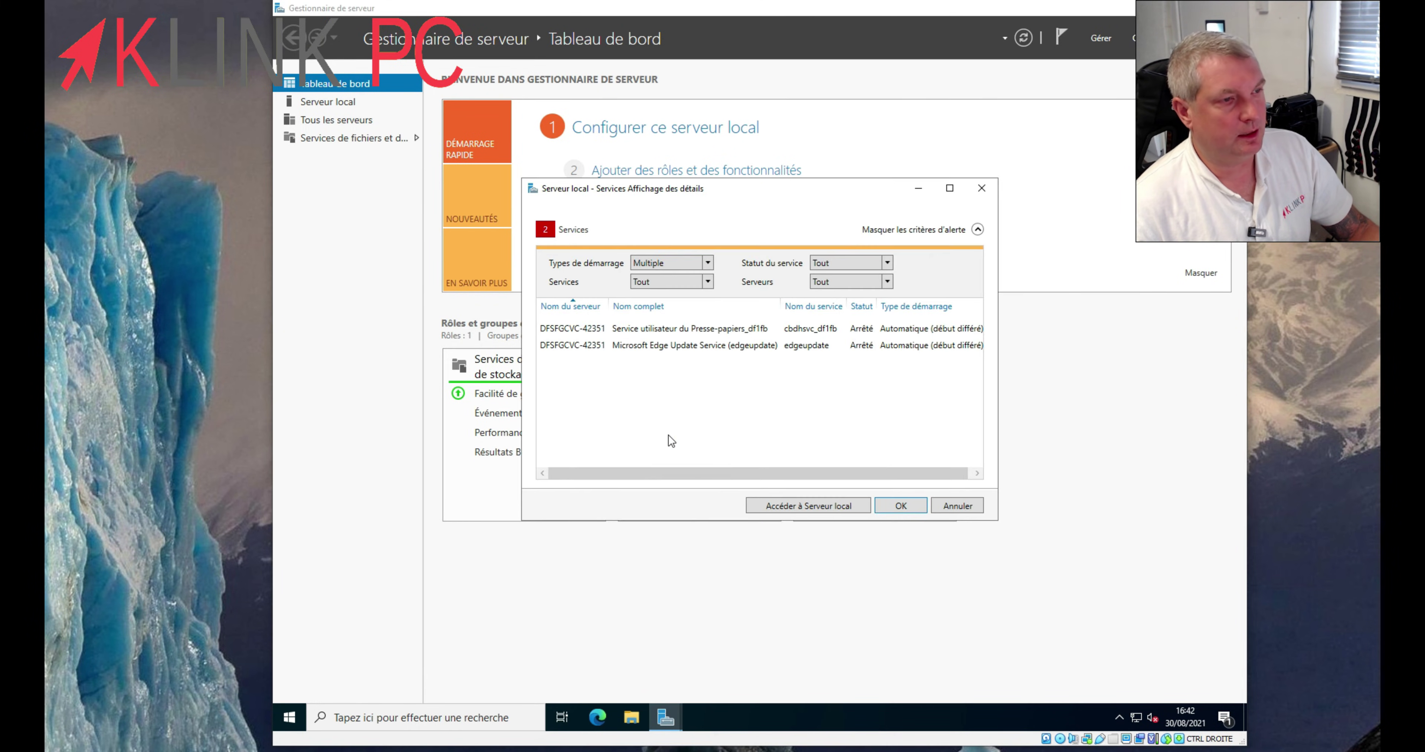
click(654, 332)
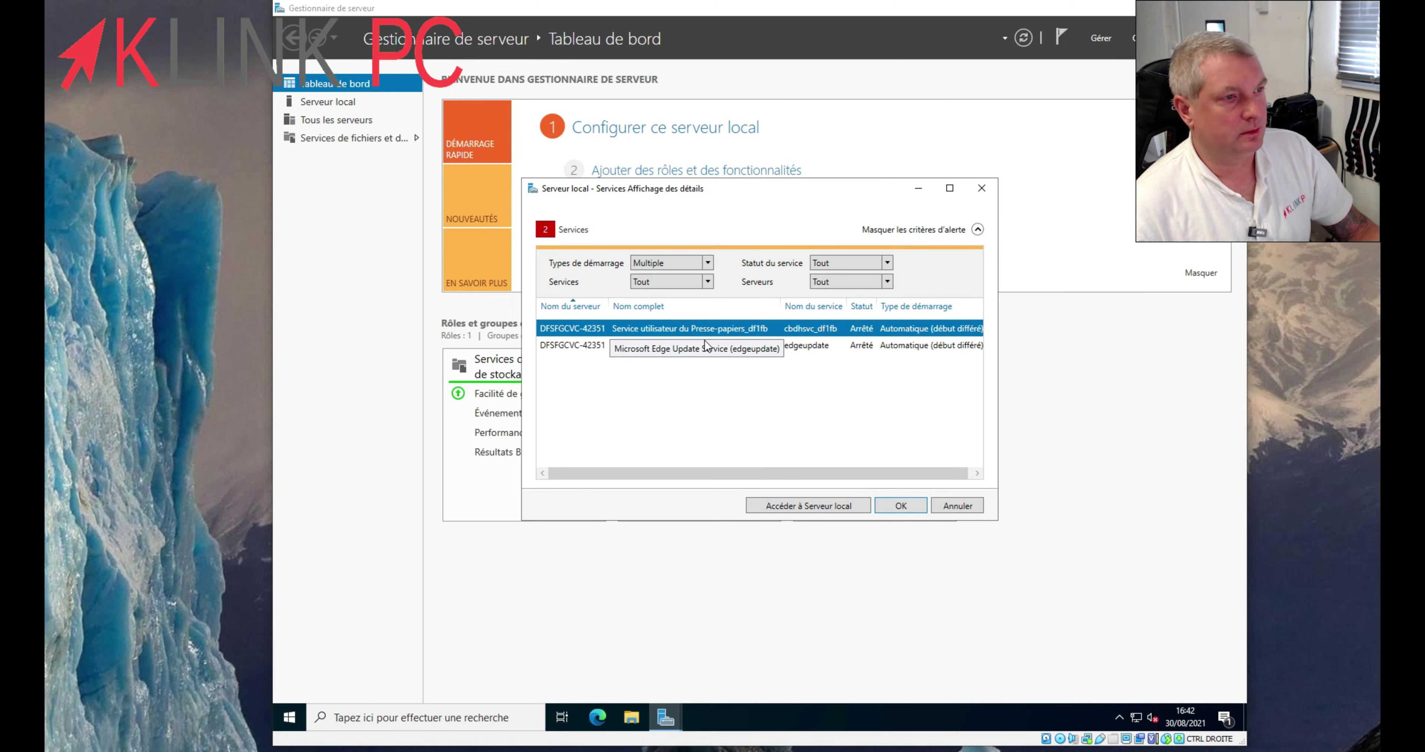
right_click(703, 327)
click(740, 339)
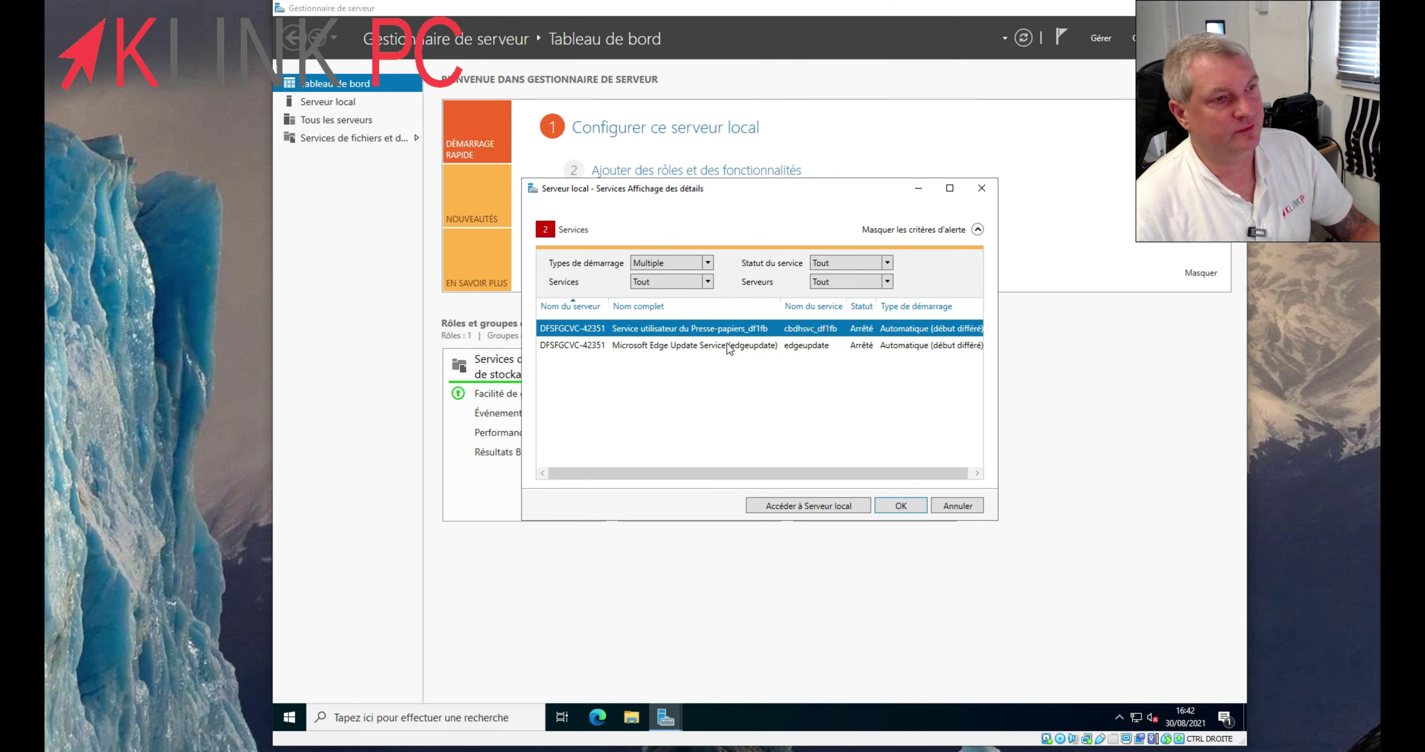
right_click(727, 344)
click(761, 353)
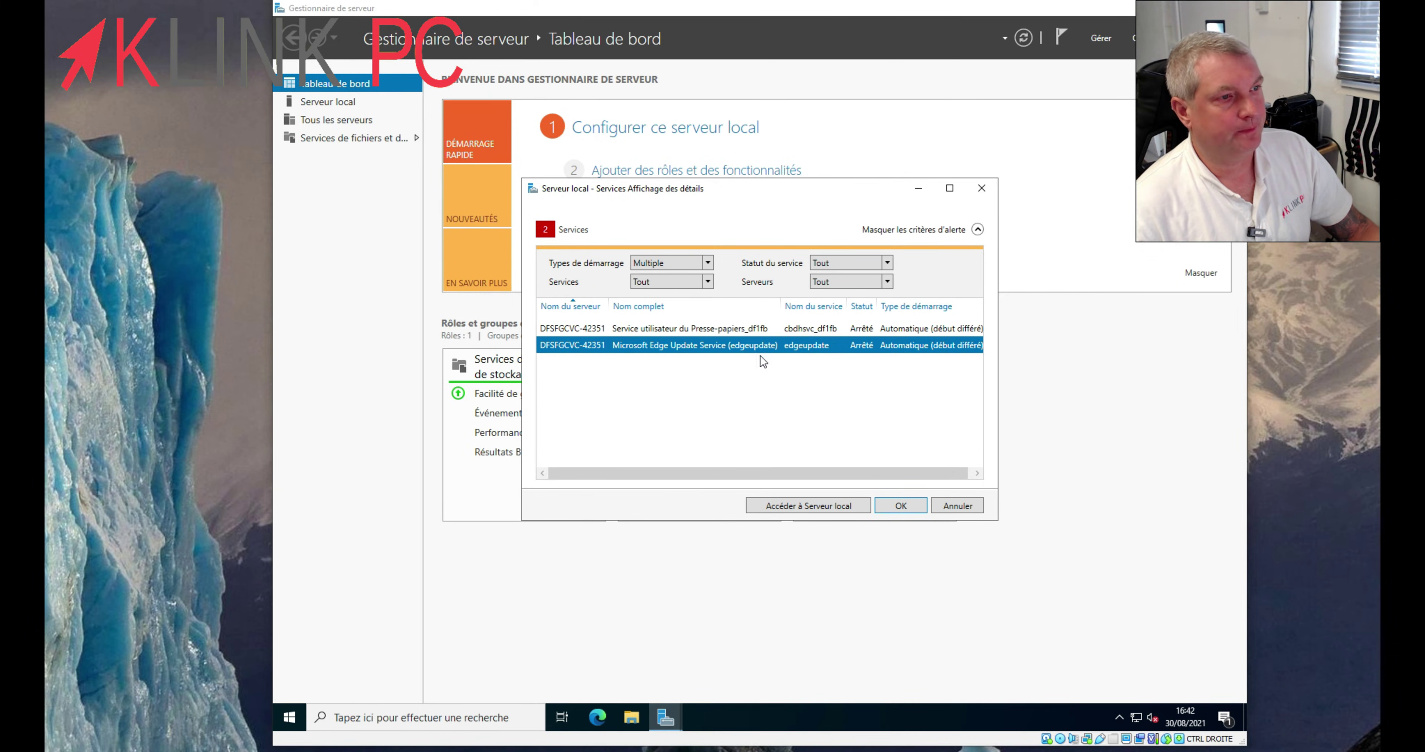
click(893, 506)
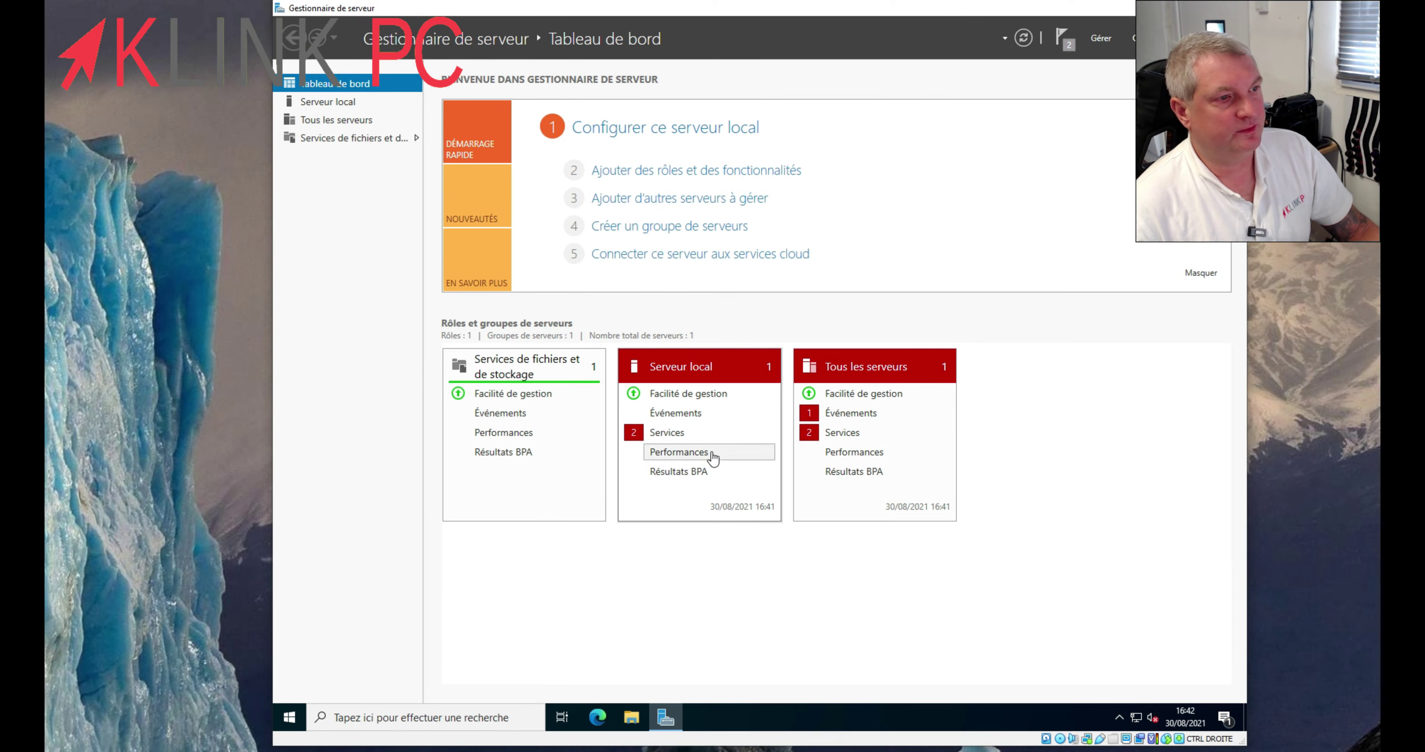
click(692, 431)
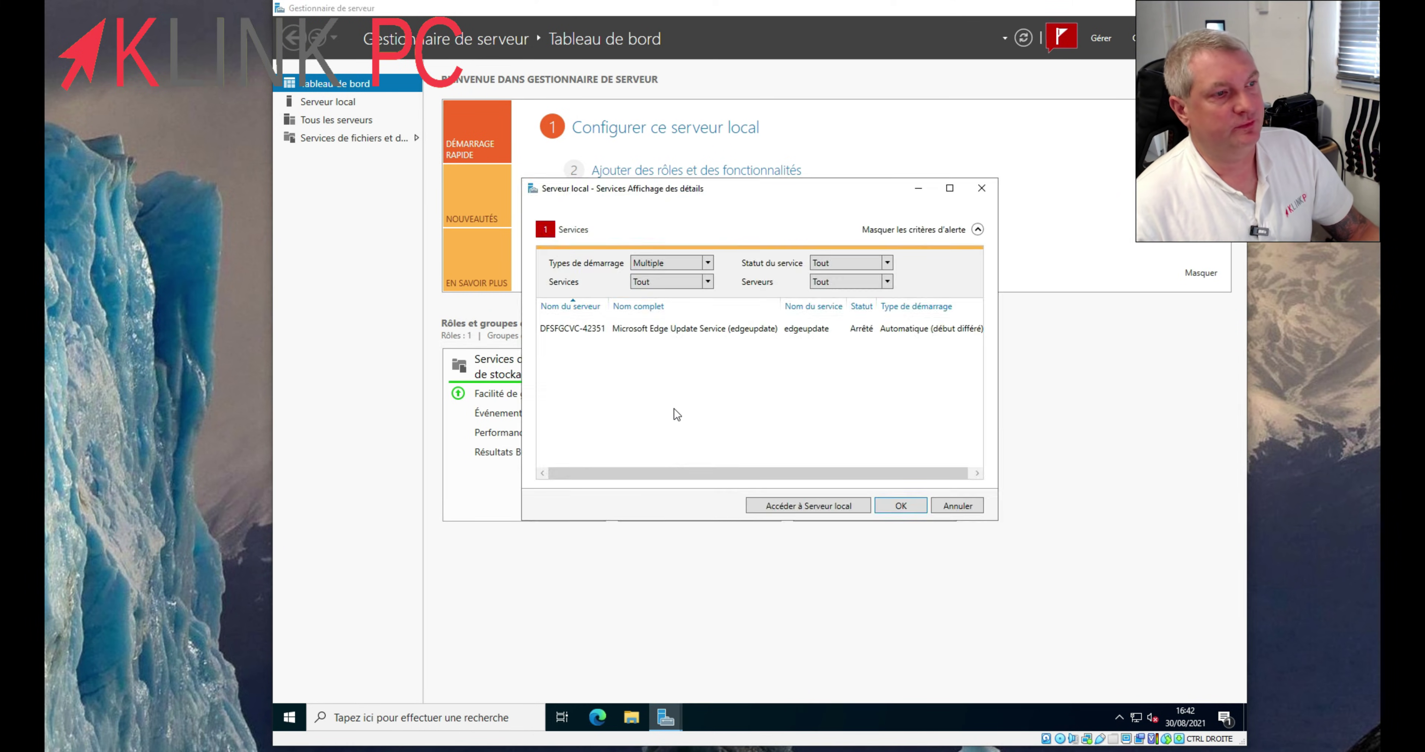
click(964, 504)
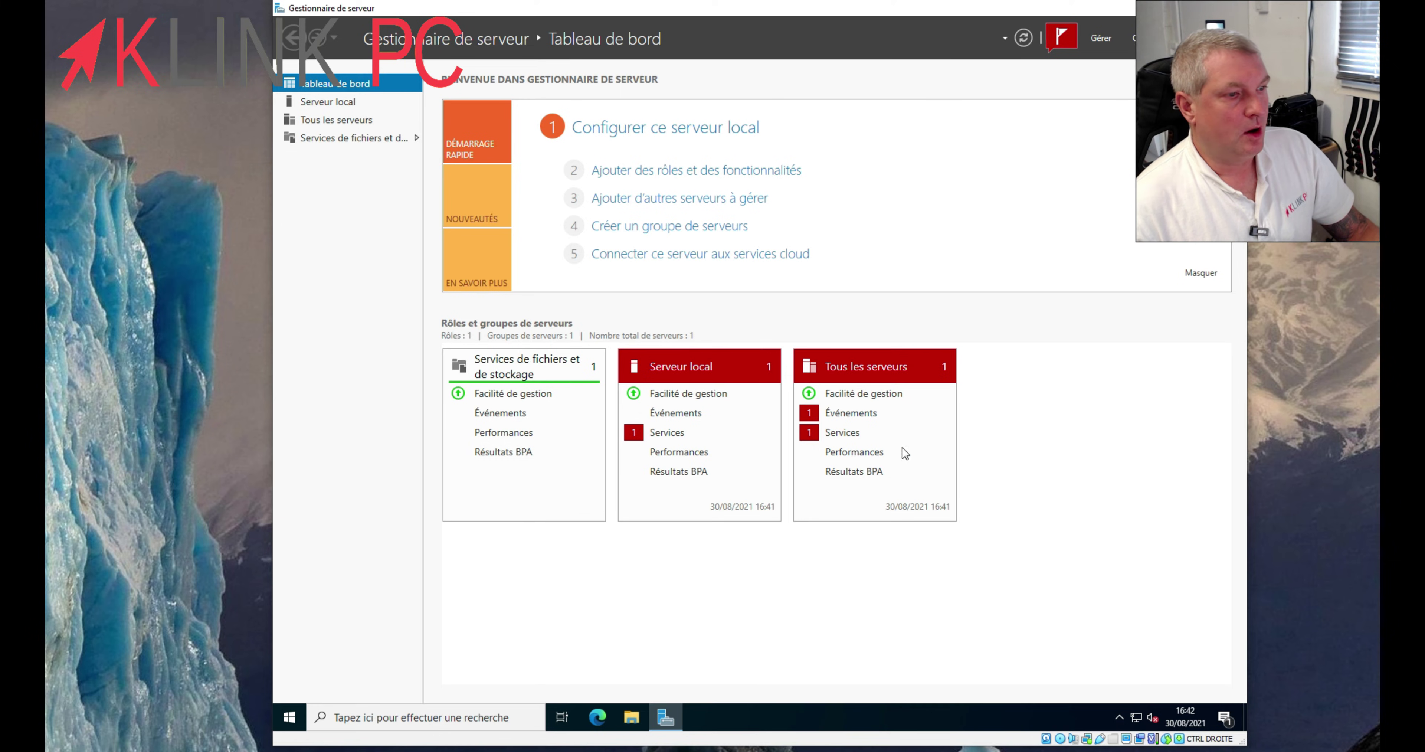
- Open Paramètres from the Start button's Win+X menu to show the About page
click(290, 718)
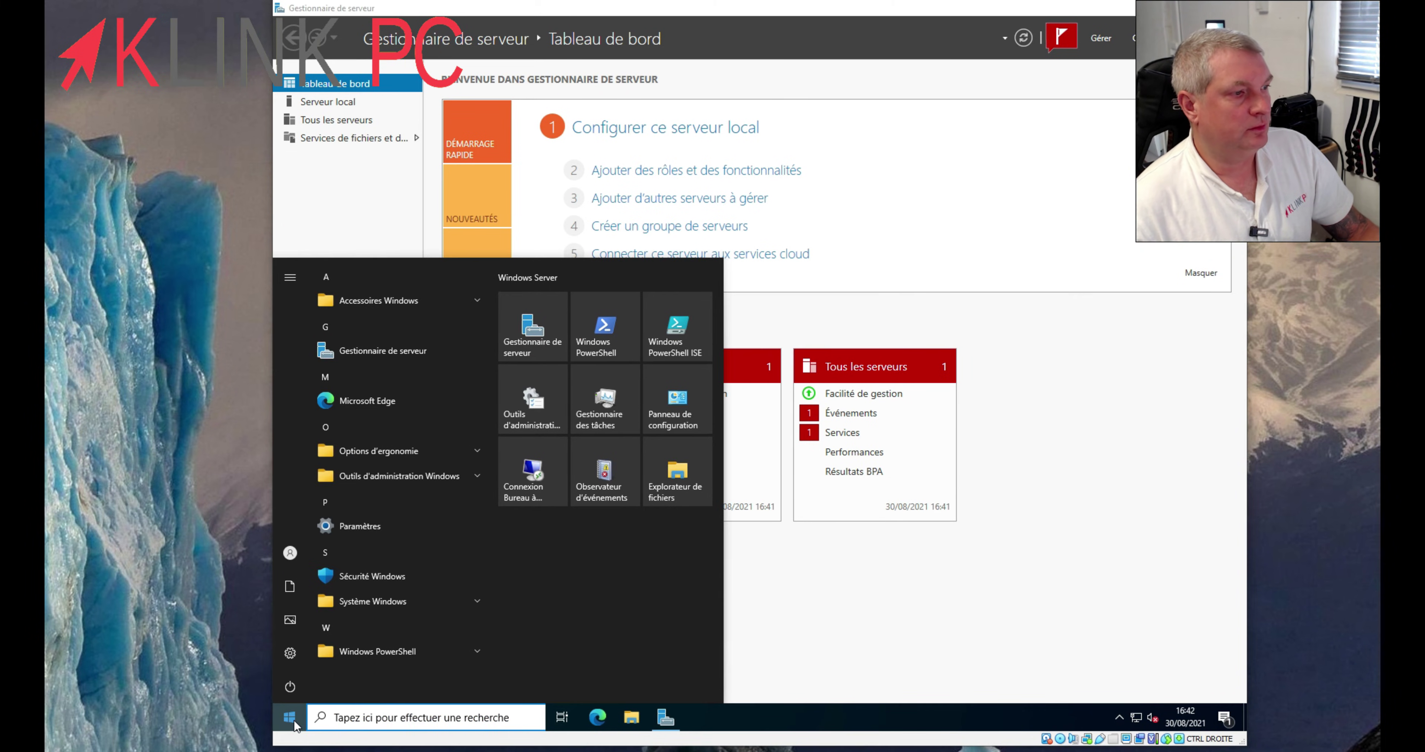
mouse_move(288, 656)
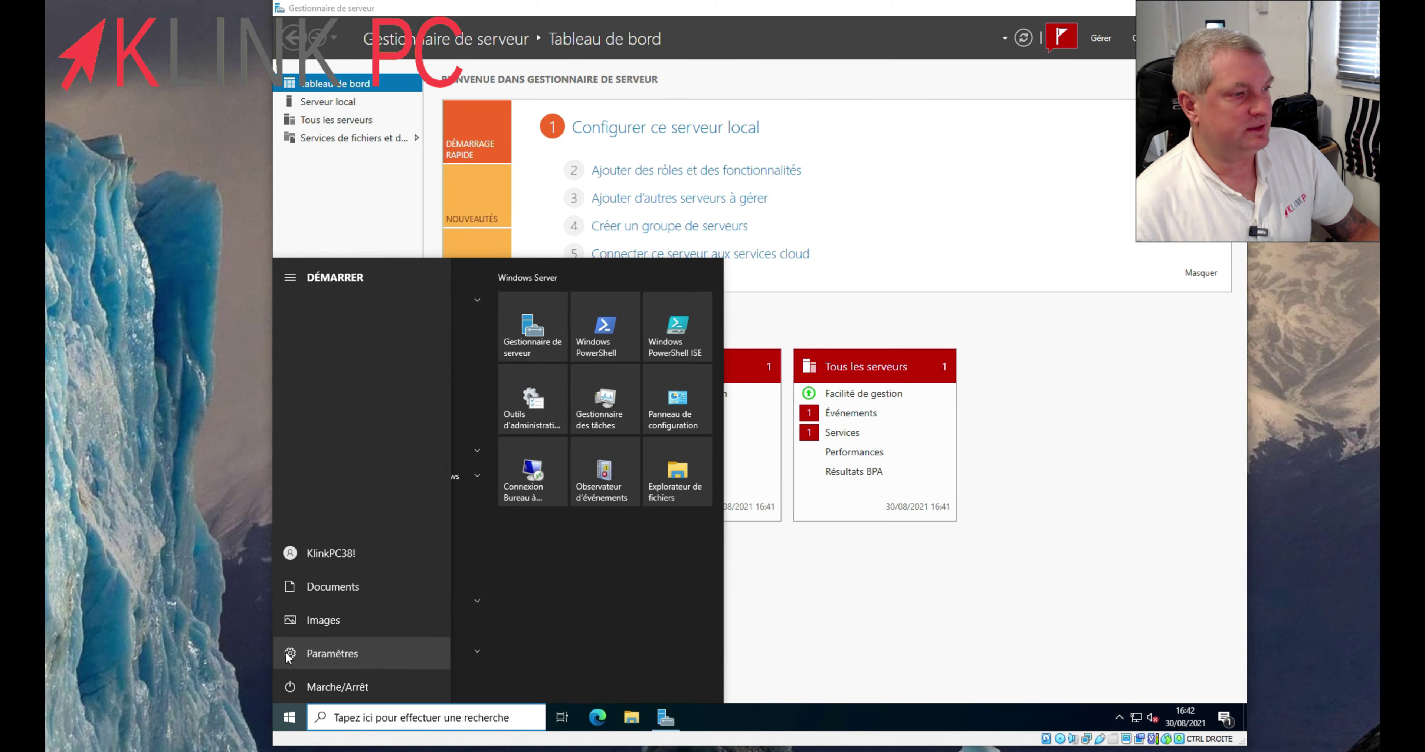
right_click(290, 720)
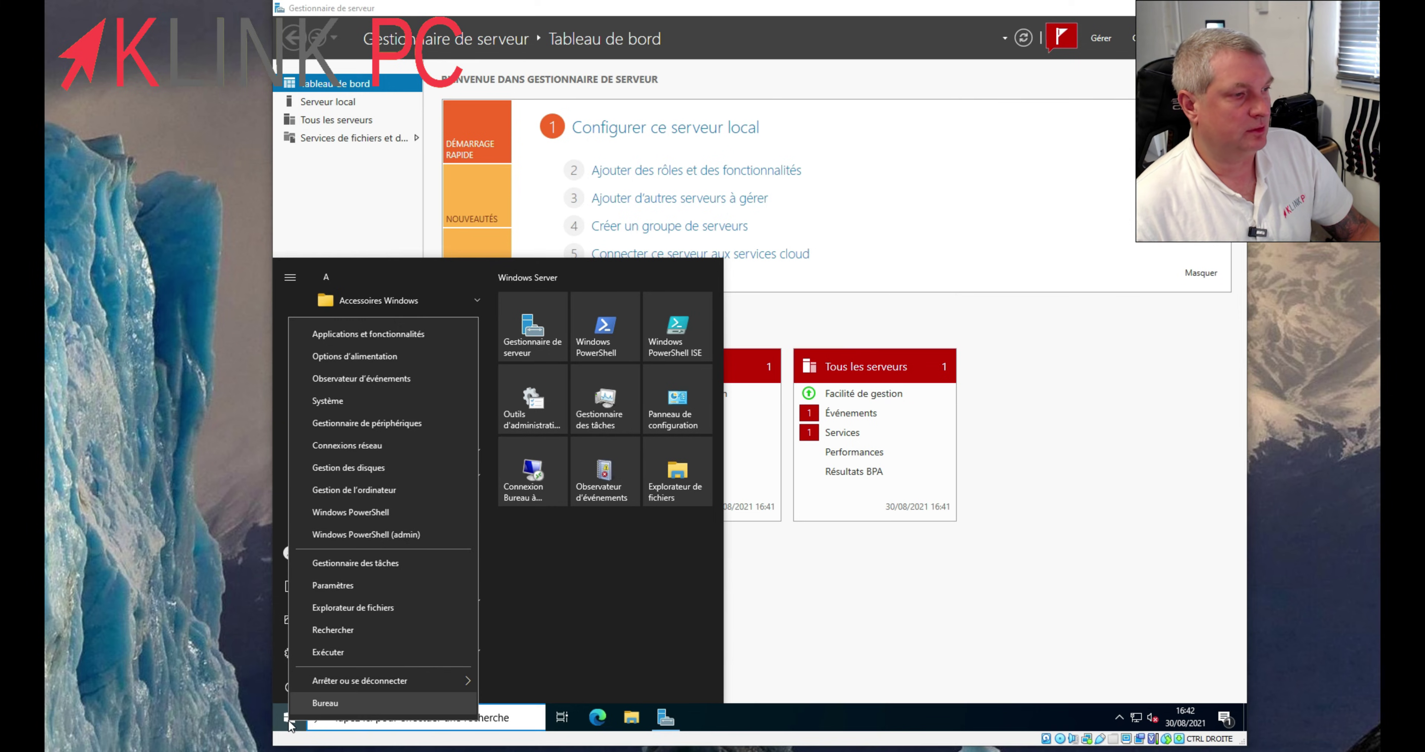
click(935, 635)
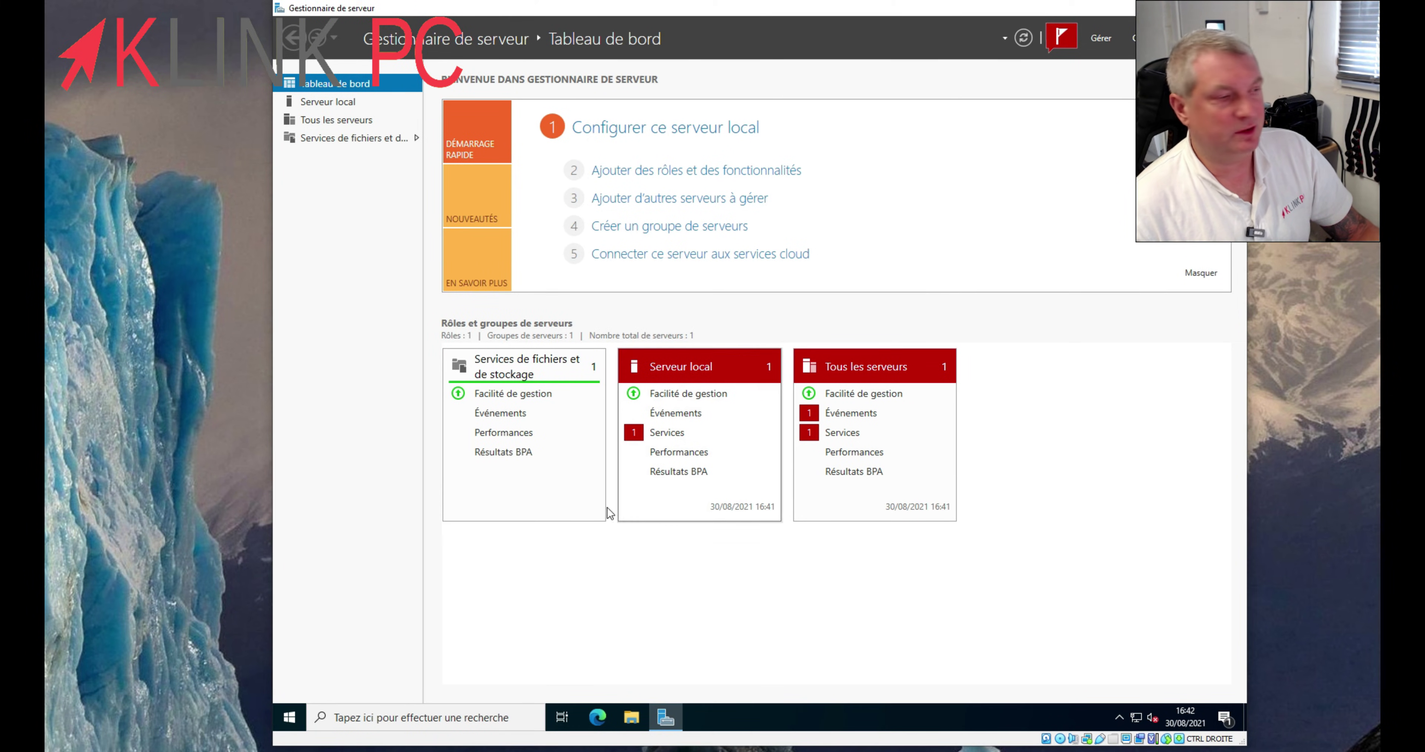
right_click(290, 719)
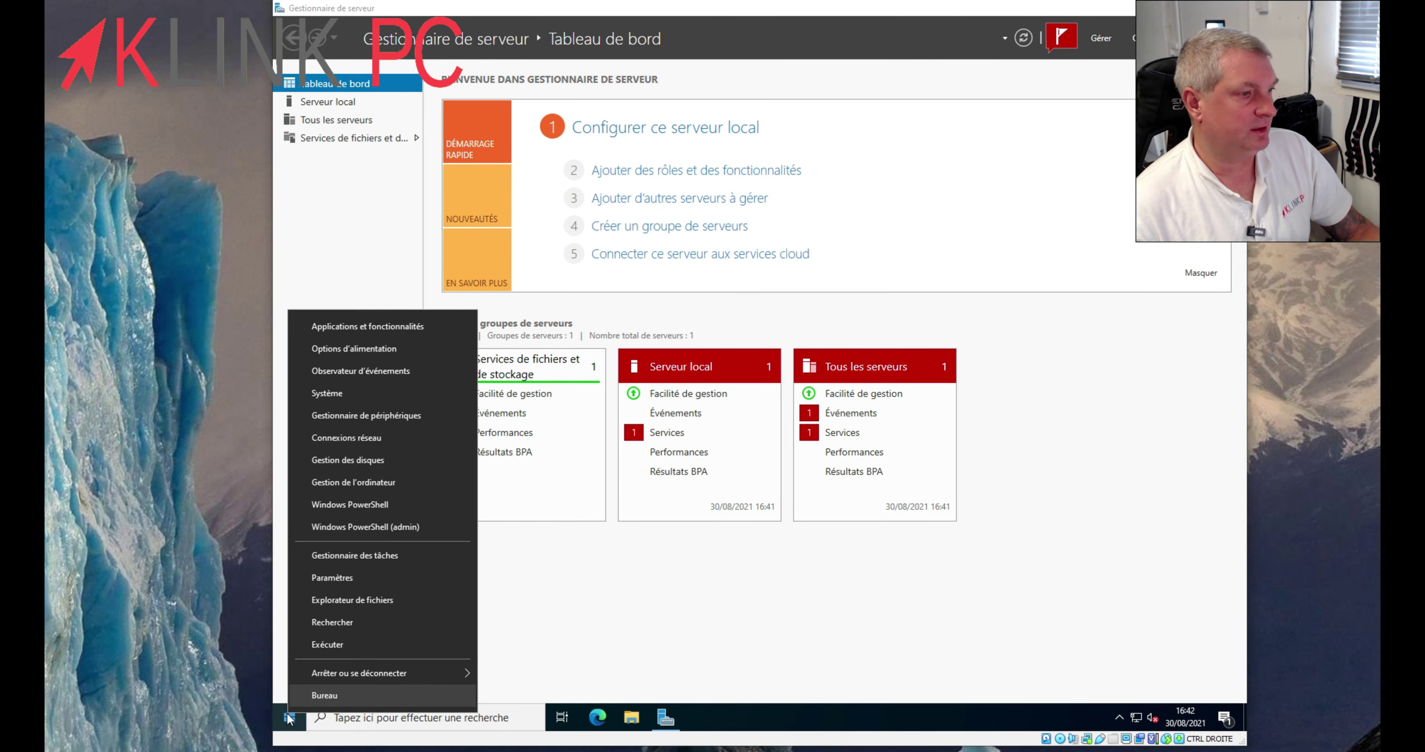
click(350, 576)
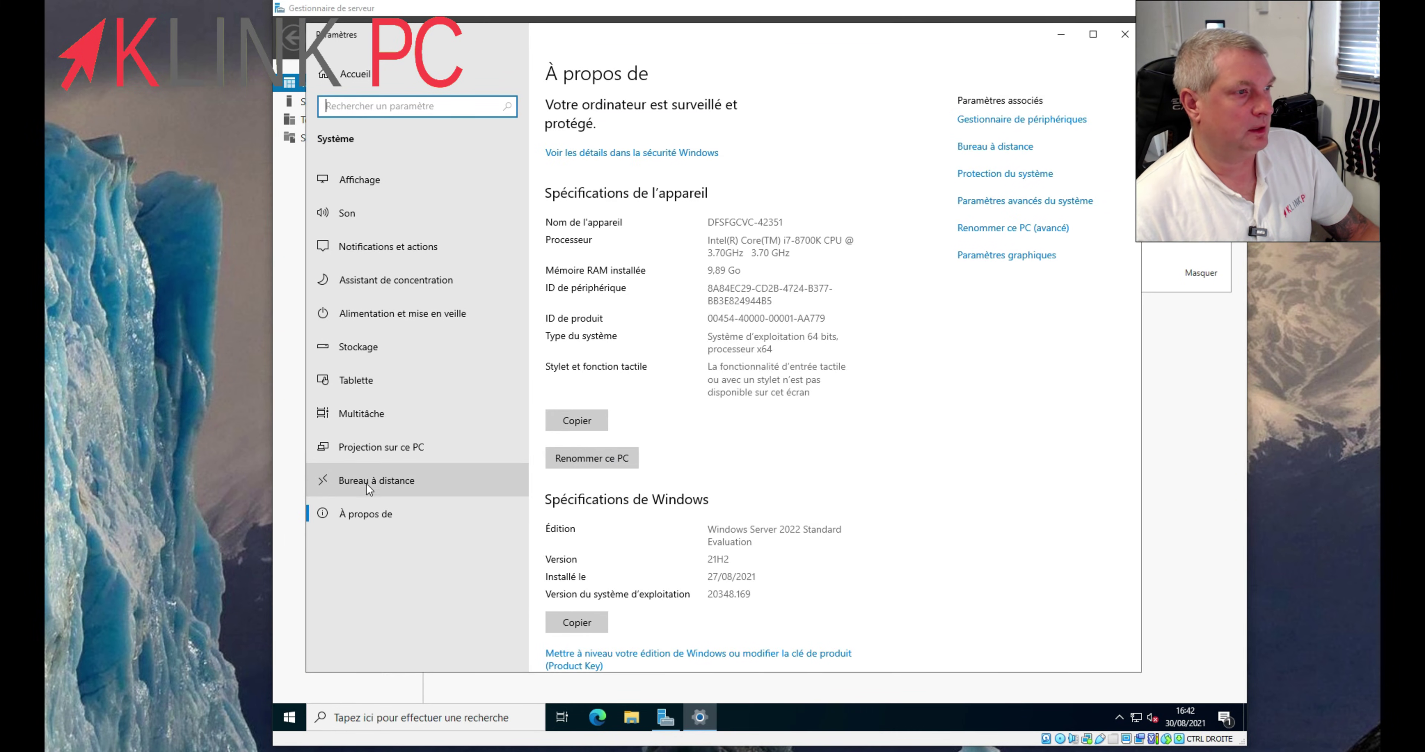
- Switch Bureau à distance on, confirm, and review the users allowed to connect remotely
click(427, 483)
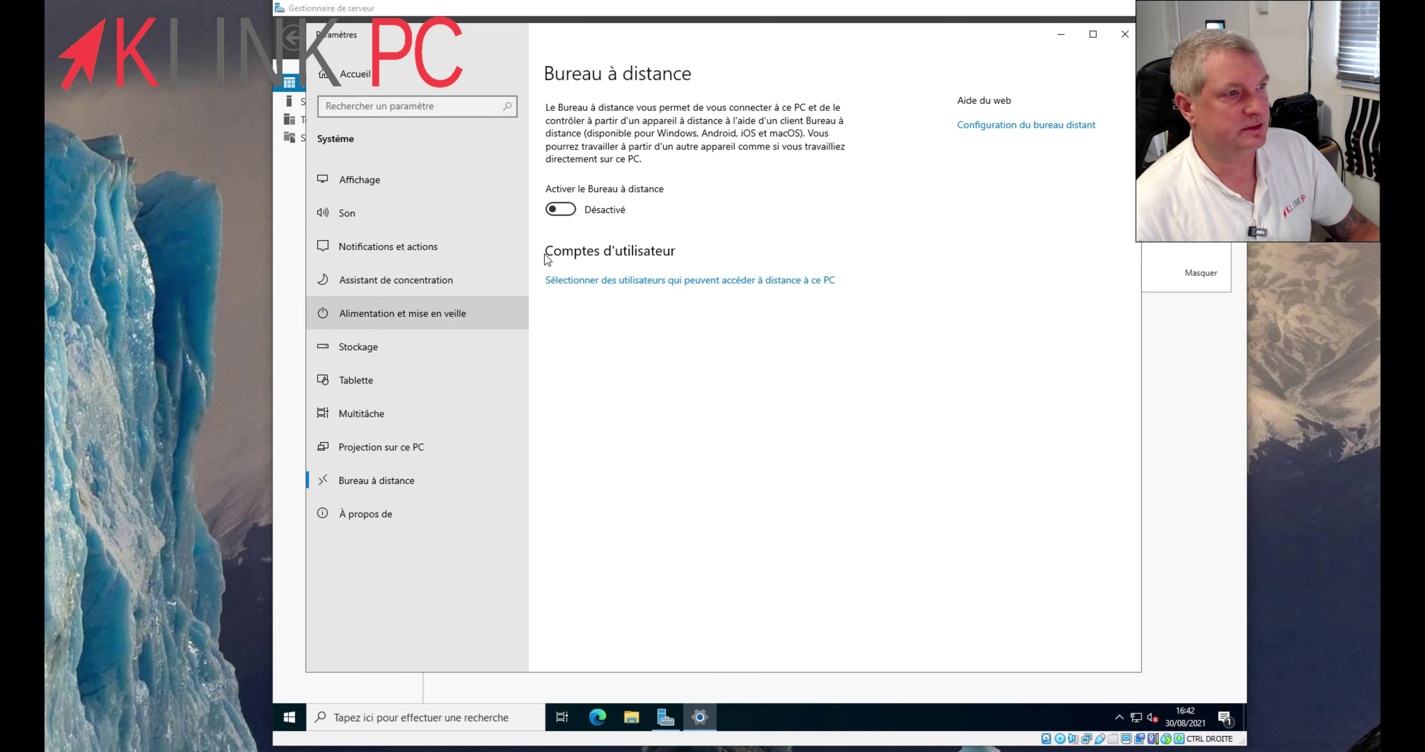
click(563, 209)
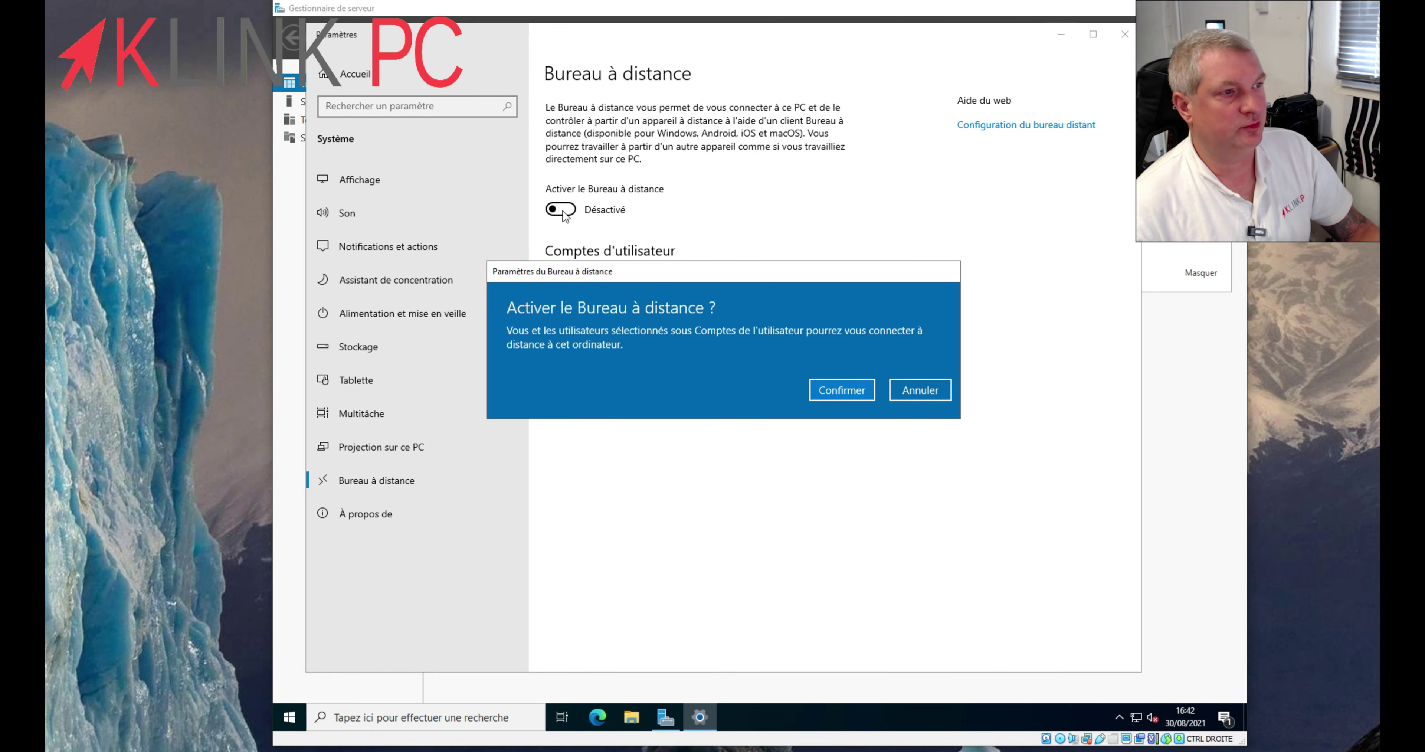
click(823, 388)
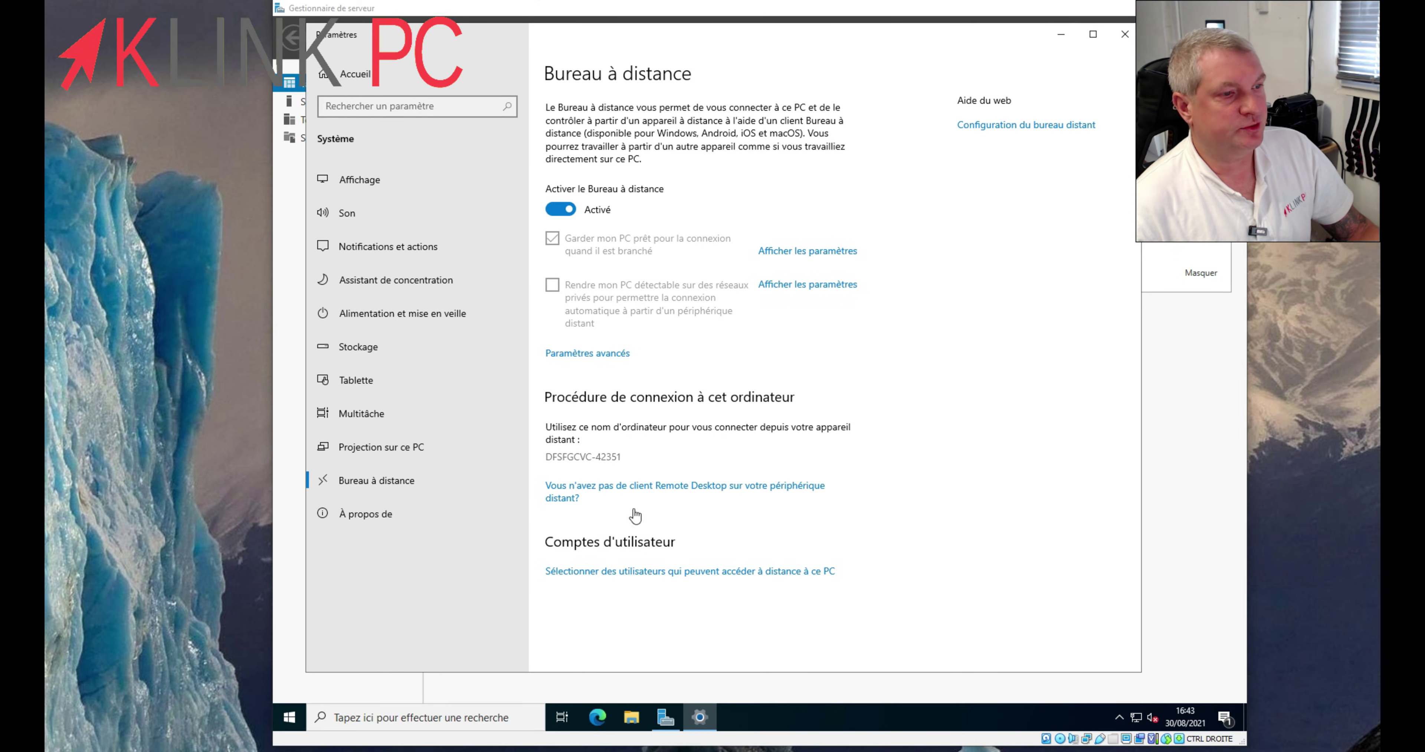
click(567, 574)
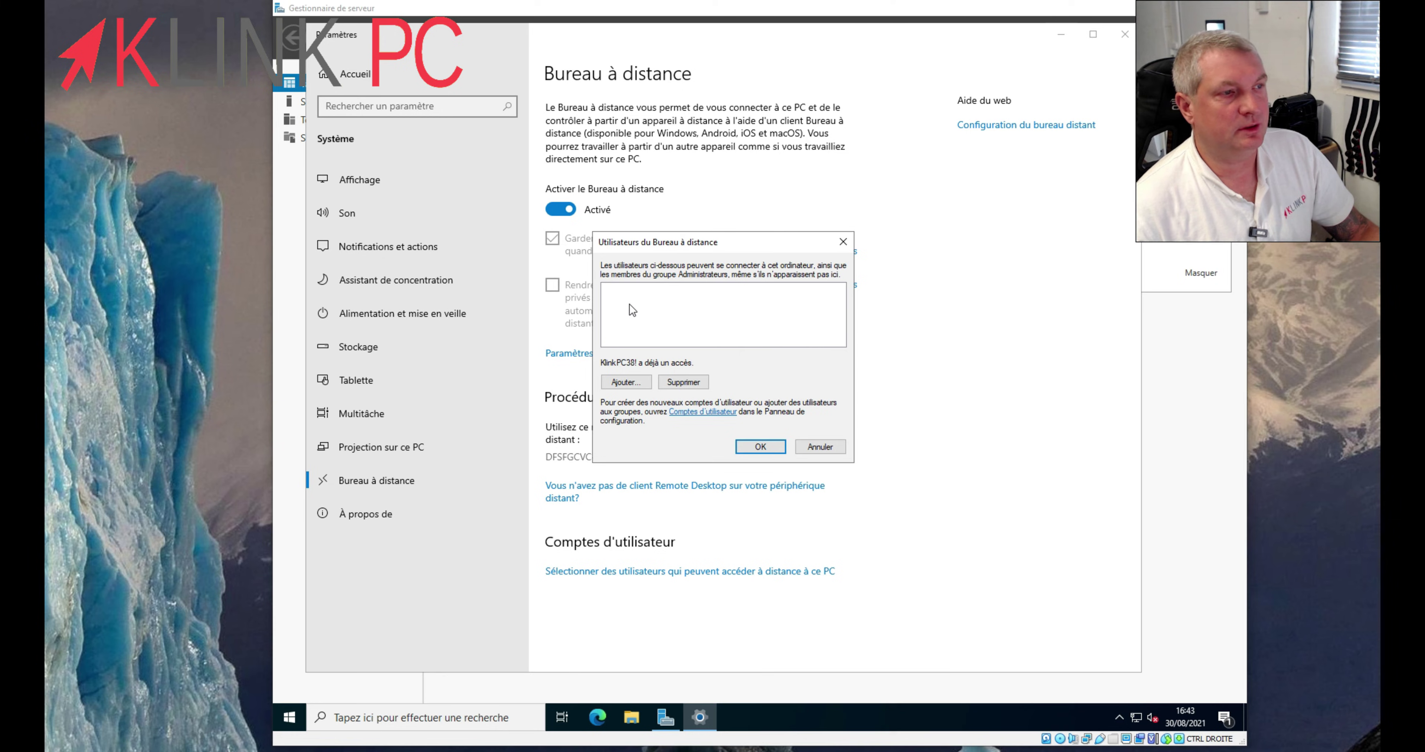
click(761, 448)
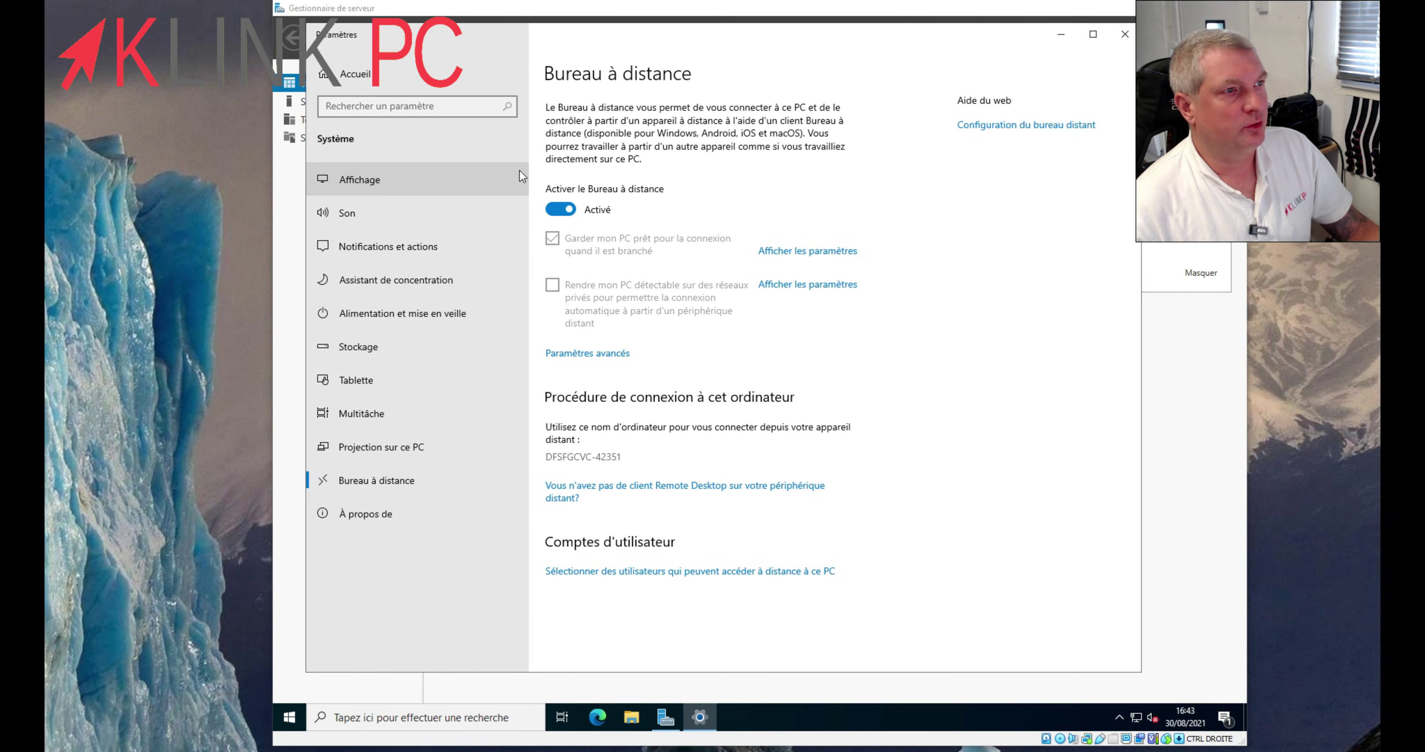
- Rename the PC to SERV-DOM via the 'nom' search, choosing to restart later
click(334, 73)
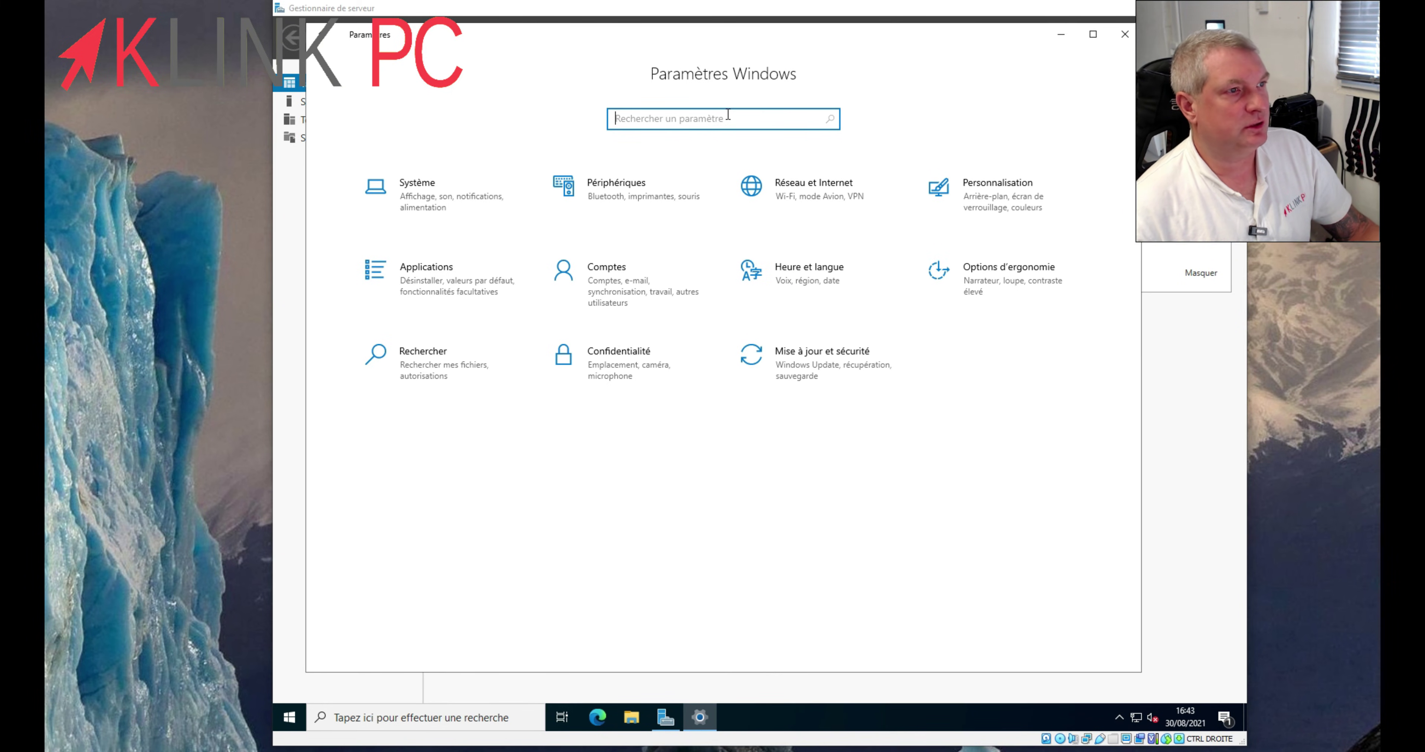
text(nom)
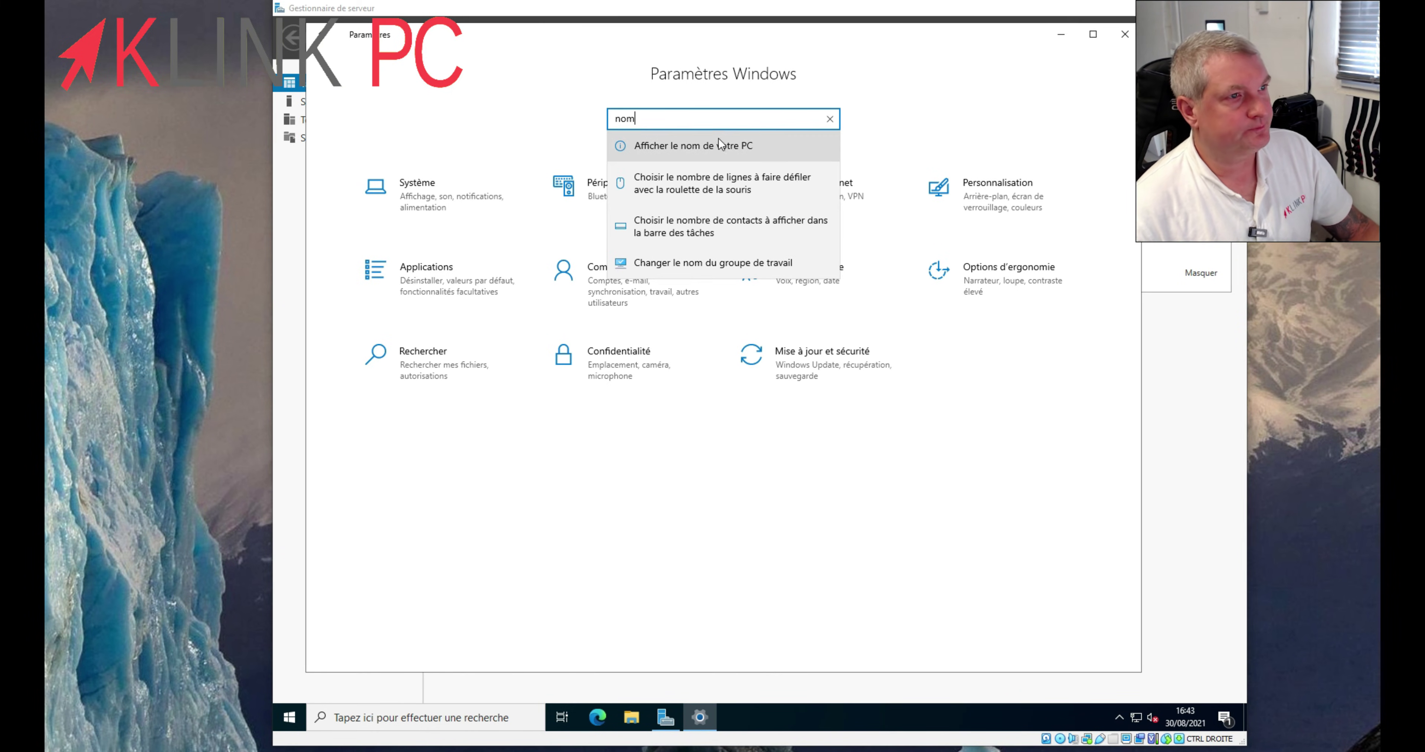
click(717, 147)
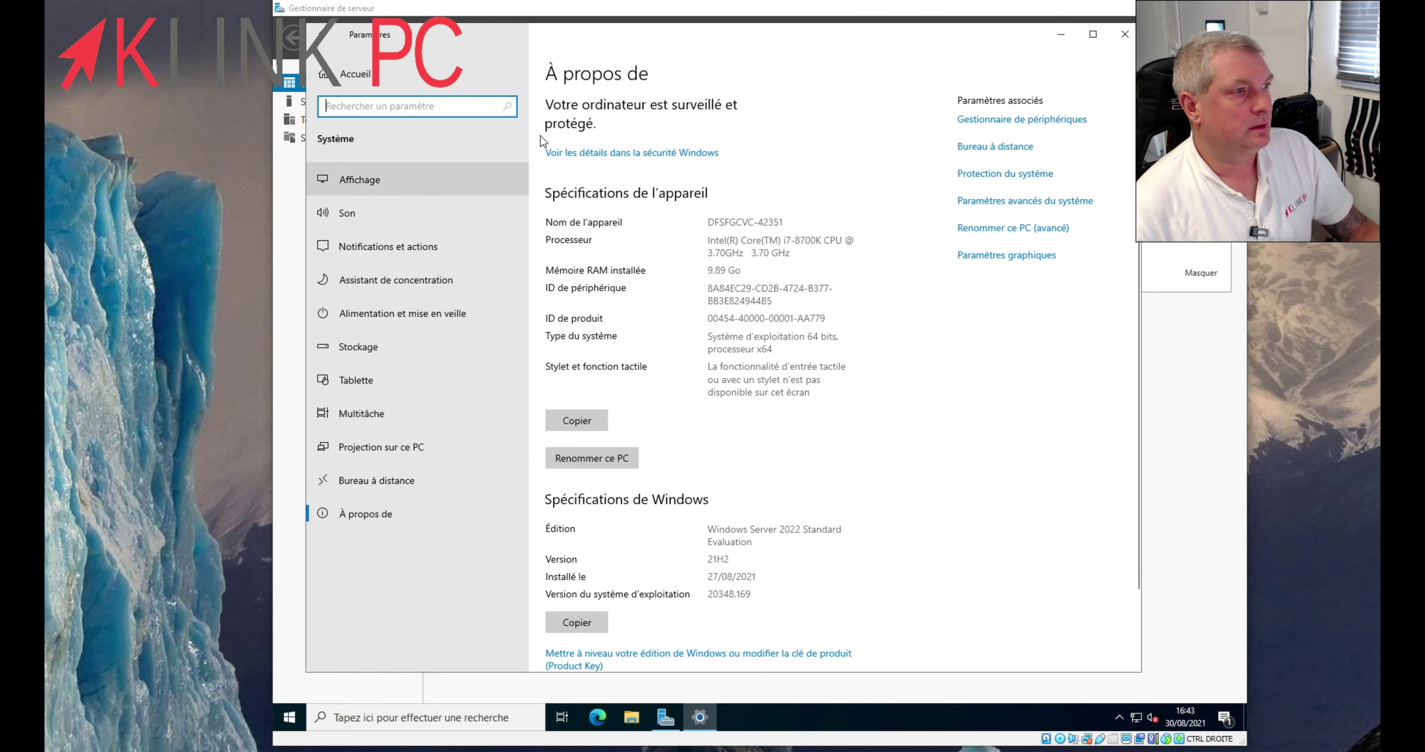
click(569, 459)
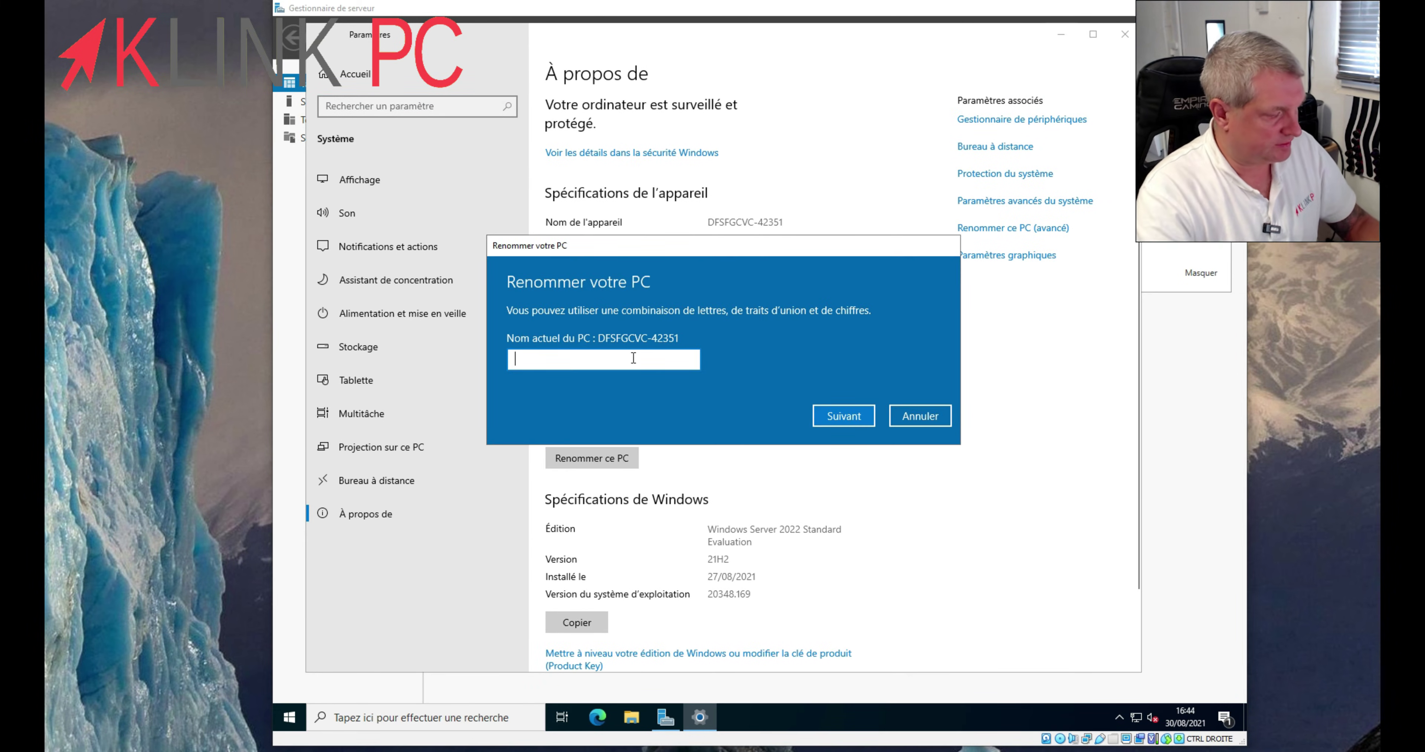
text(SERV-)
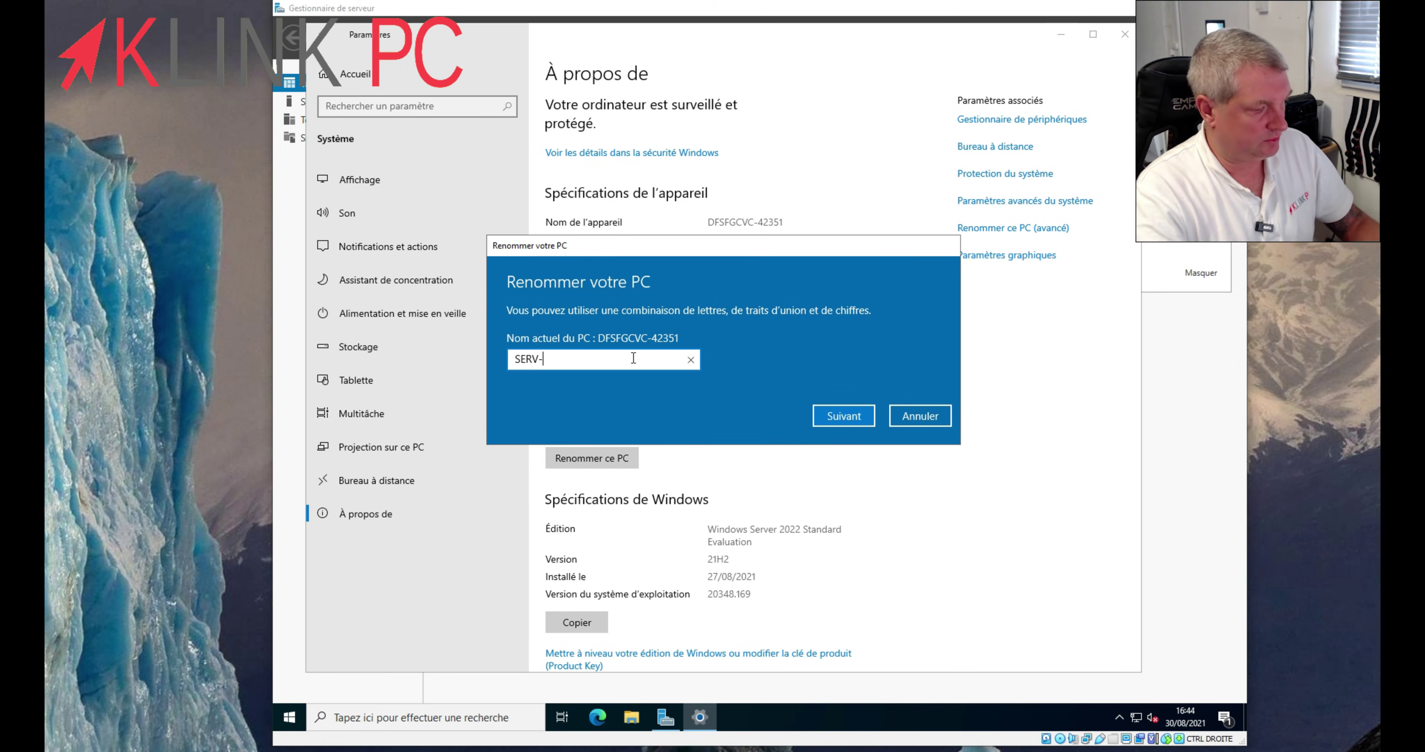
text(DOM)
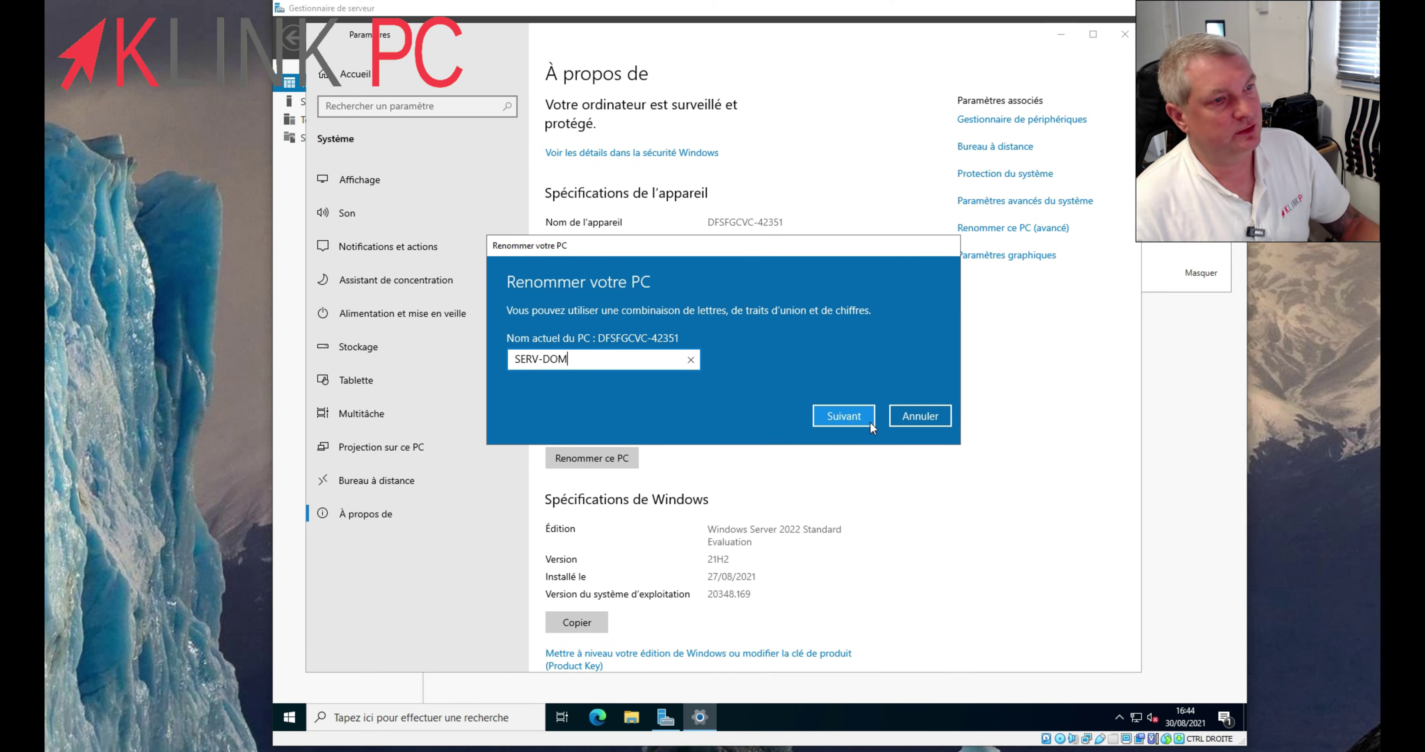
click(844, 416)
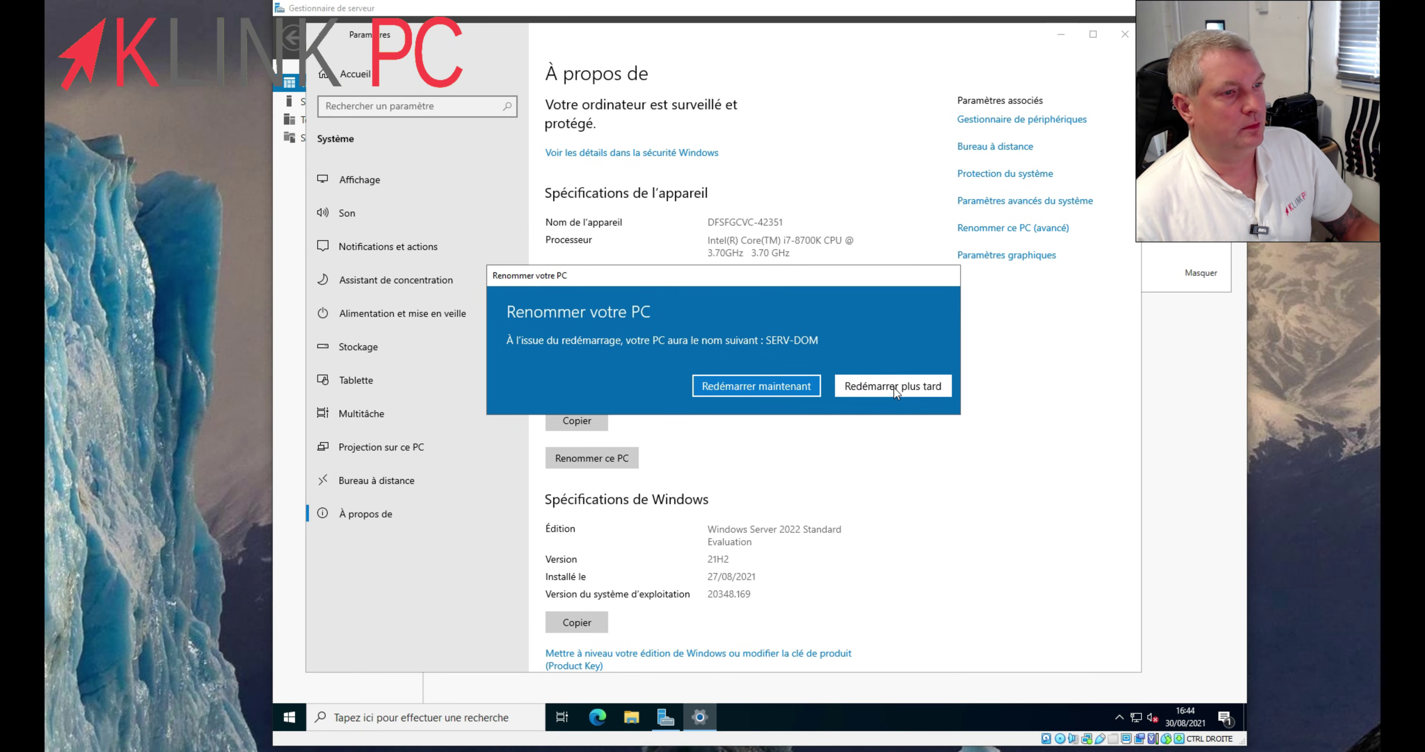
click(893, 387)
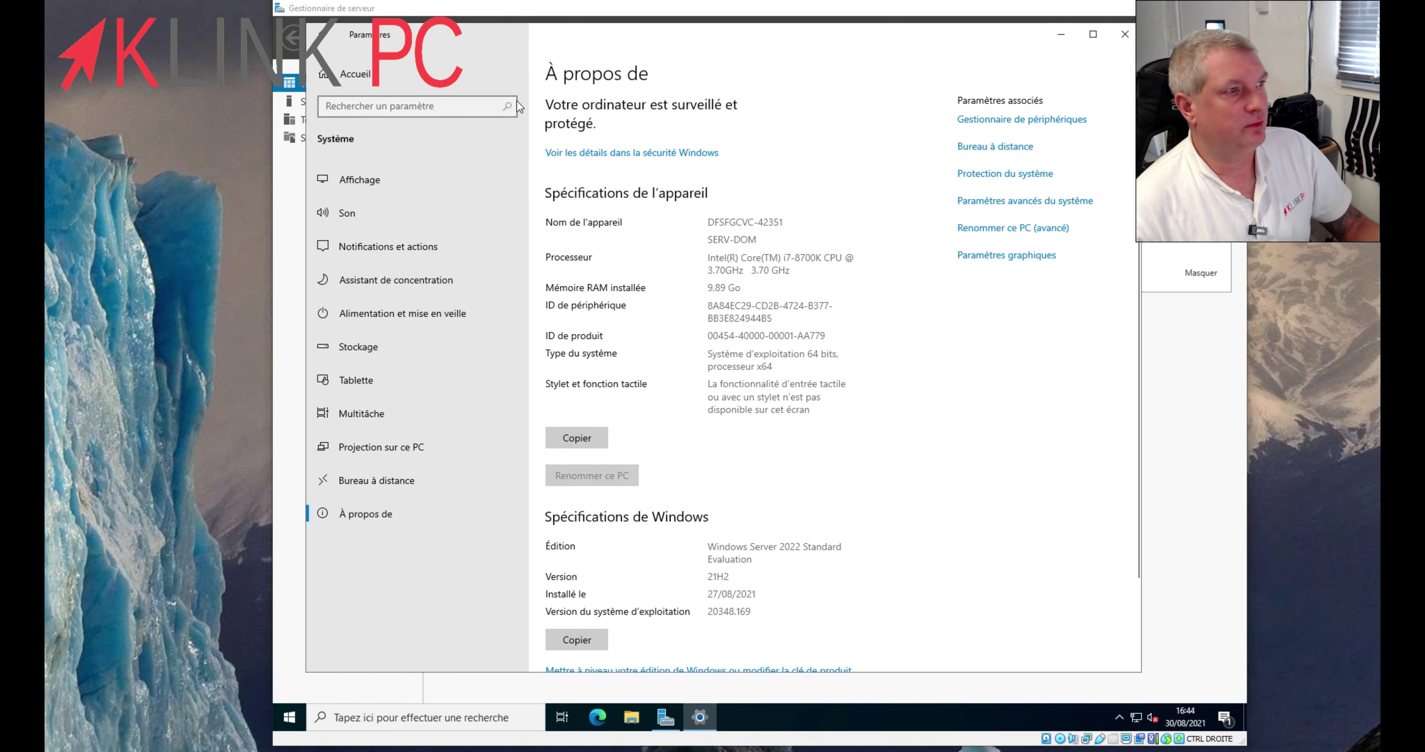
click(398, 78)
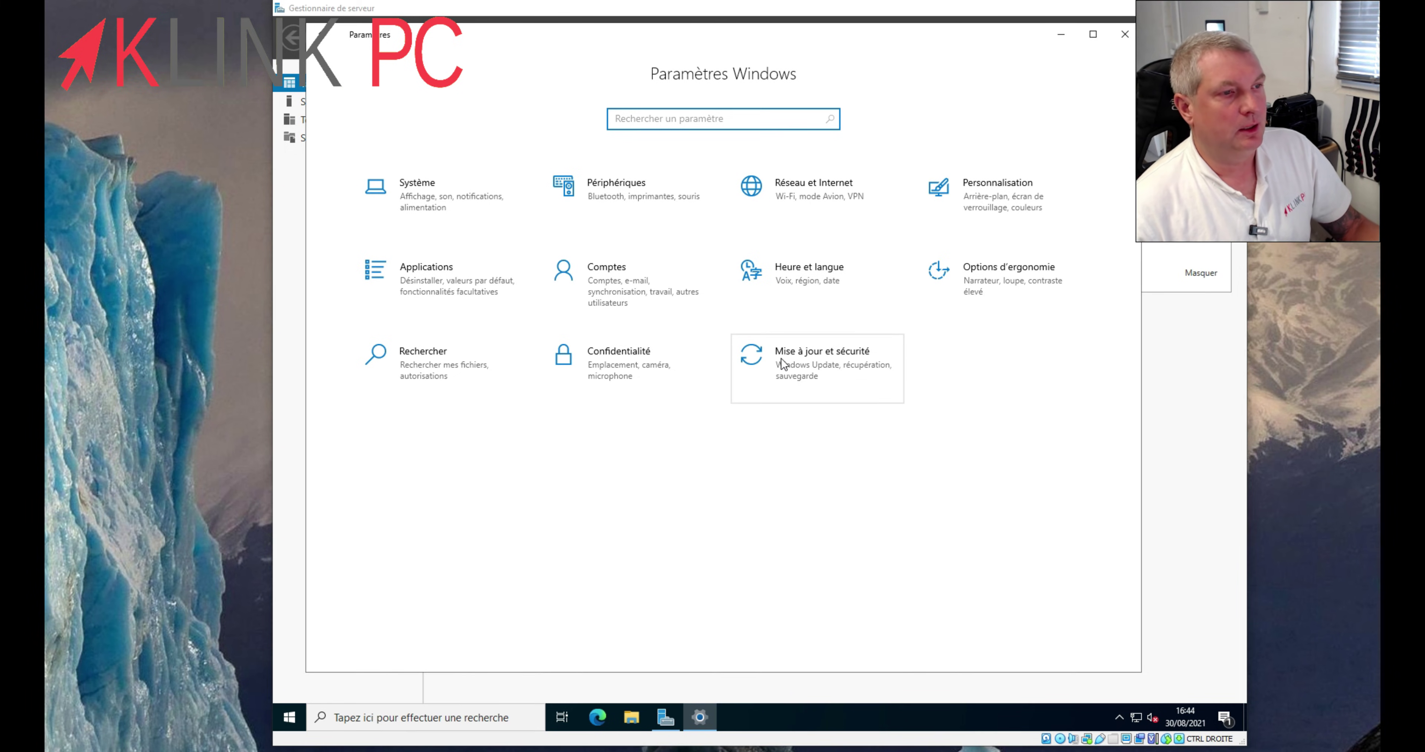
click(788, 718)
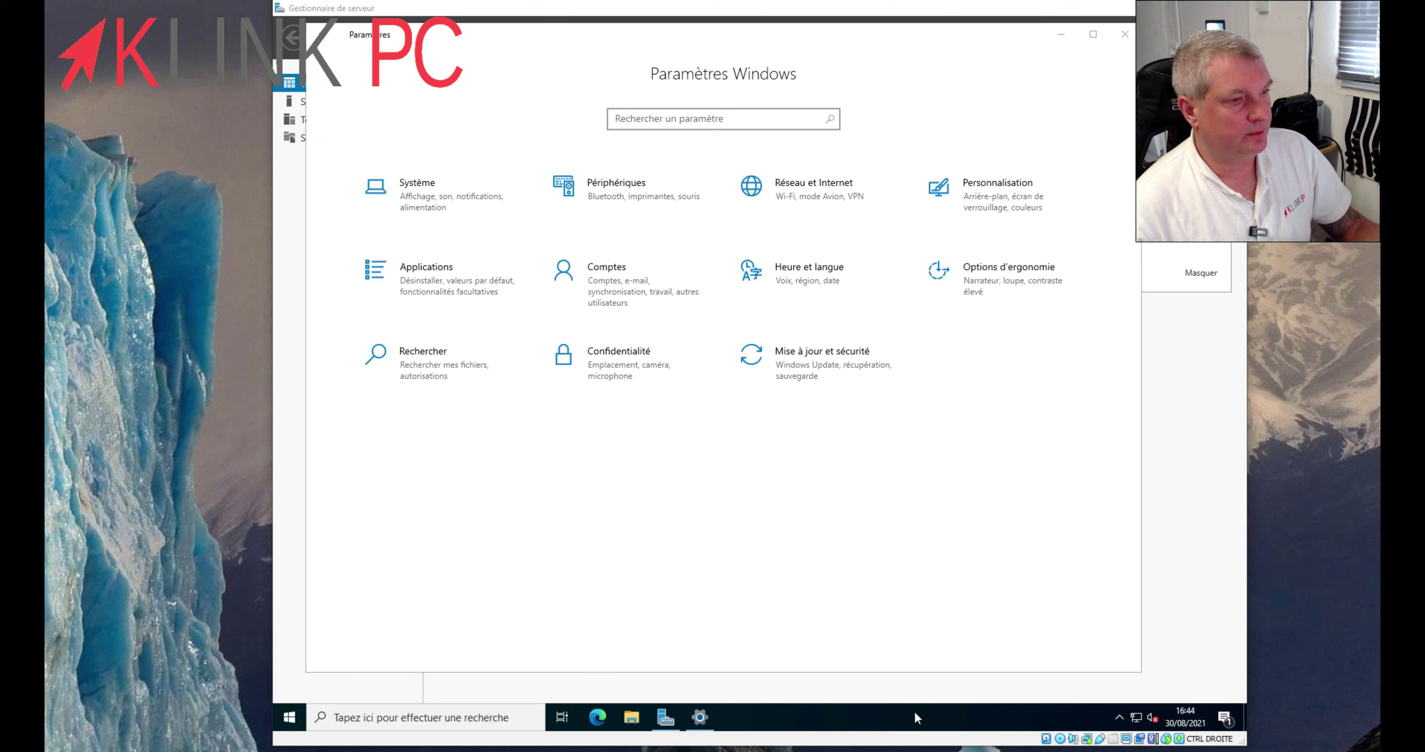
- Launch cmd from Exécuter and run ipconfig, showing 192.168.1.229 with gateway 192.168.1.1
right_click(302, 710)
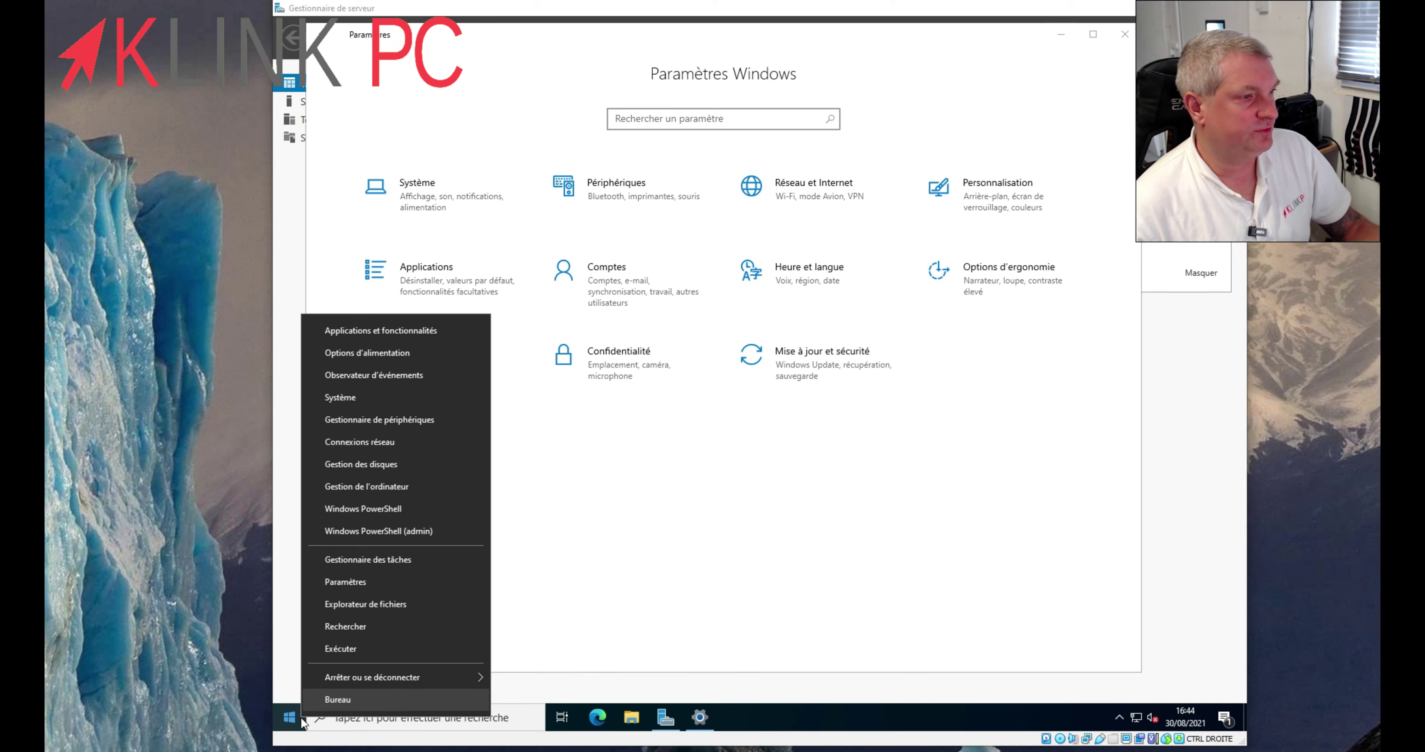
click(378, 648)
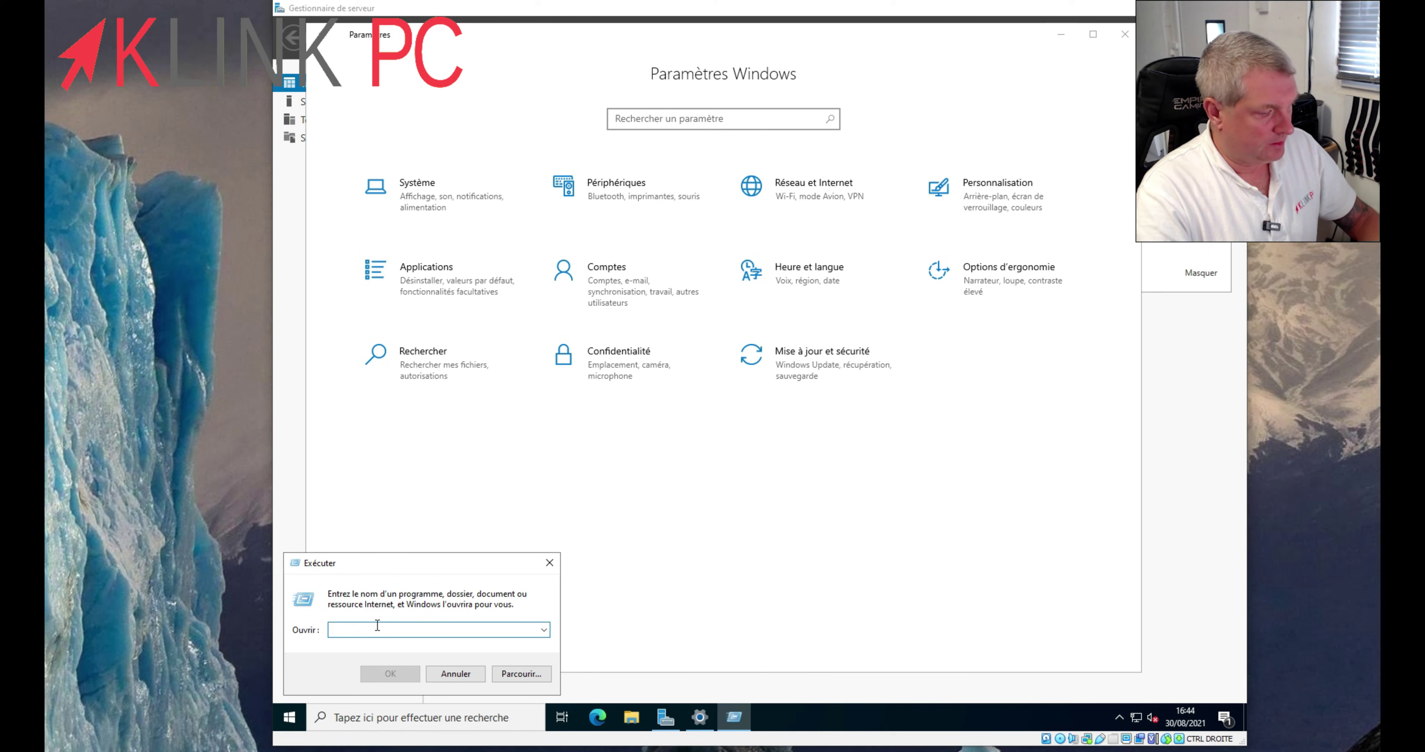
text(cmd)
key(Return)
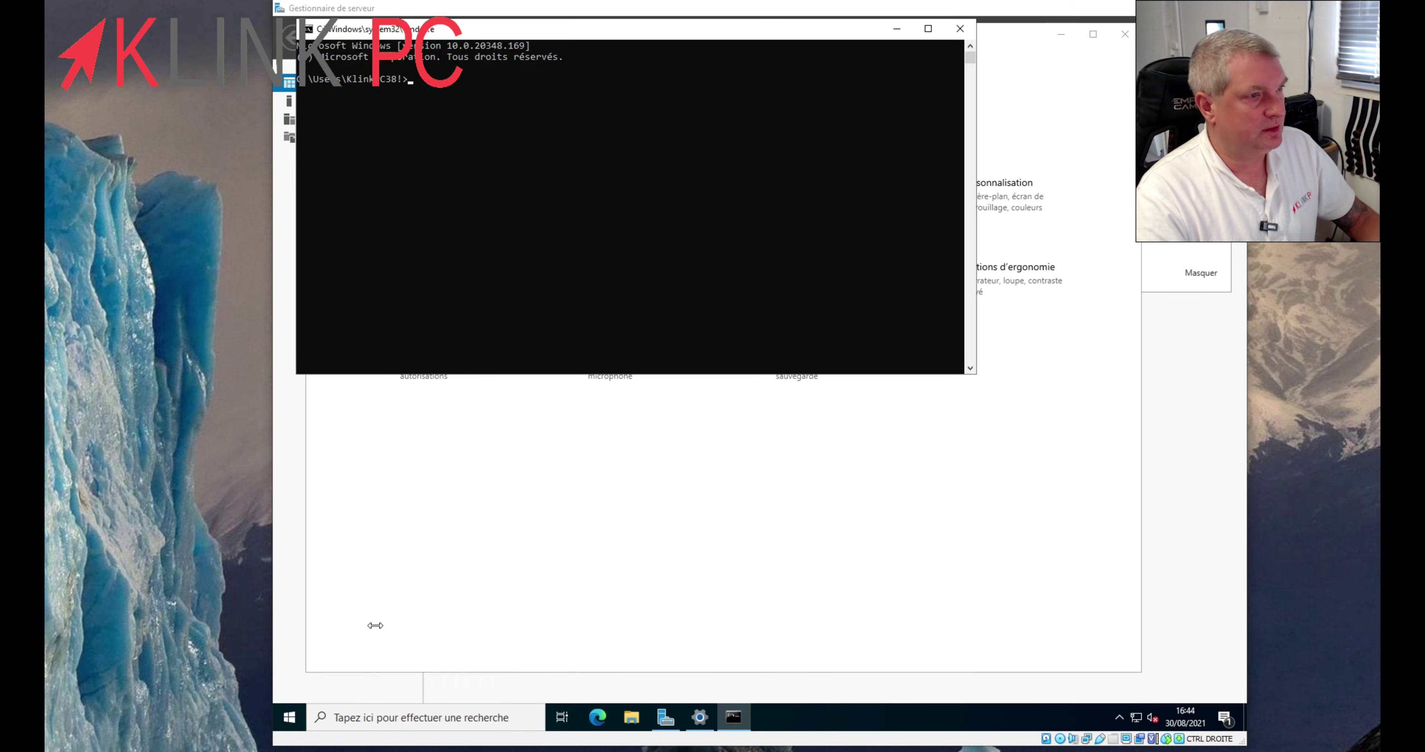
text(ipc)
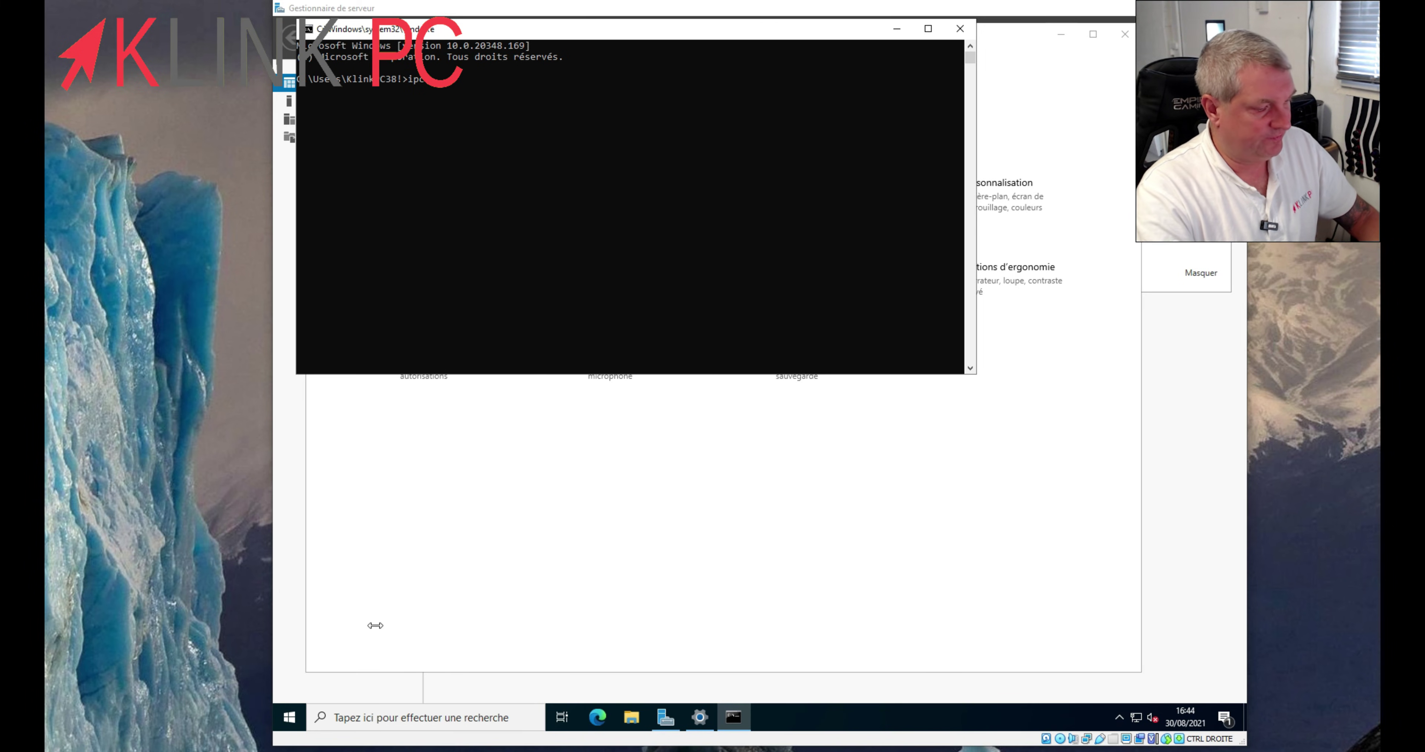
text(onfig)
key(Return)
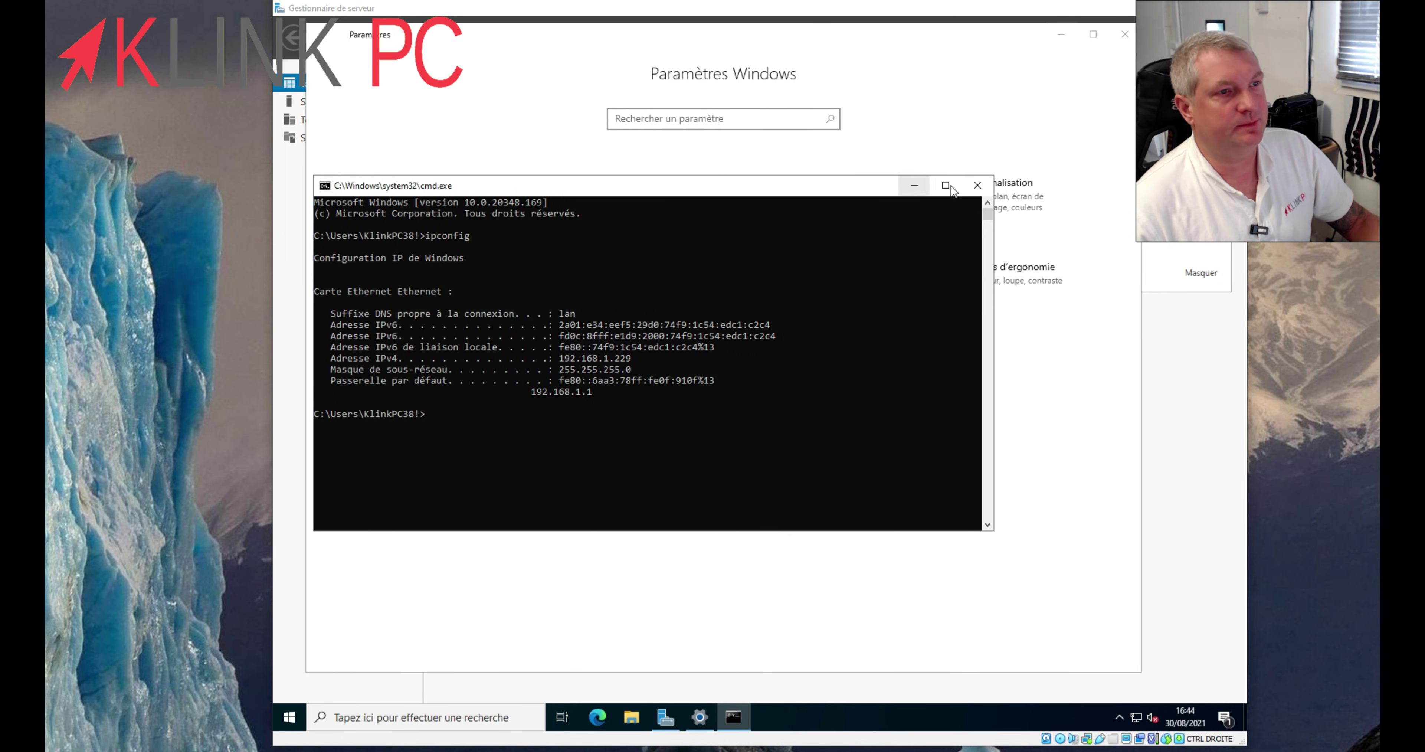
- Close cmd and reach the network adapters list through Ethernet settings and Centre Réseau et partage
click(977, 185)
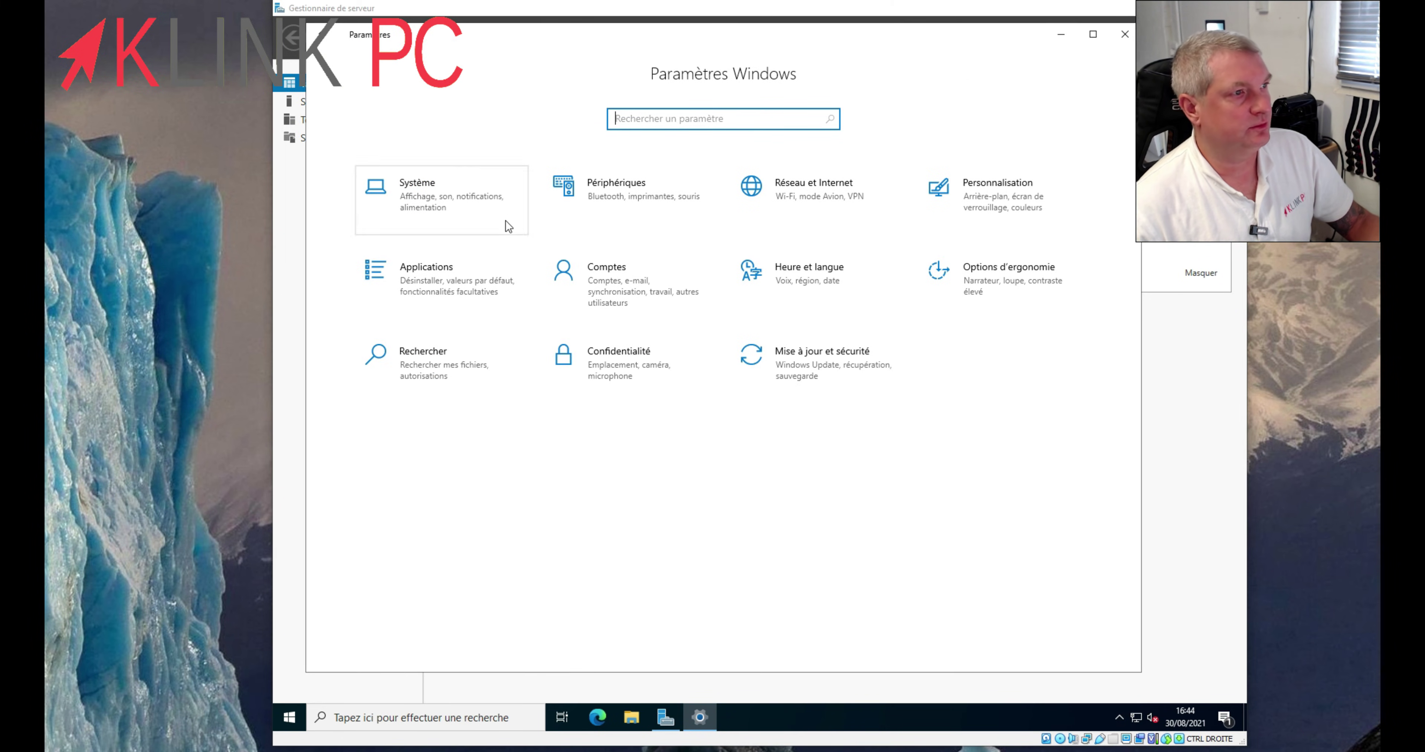
click(782, 189)
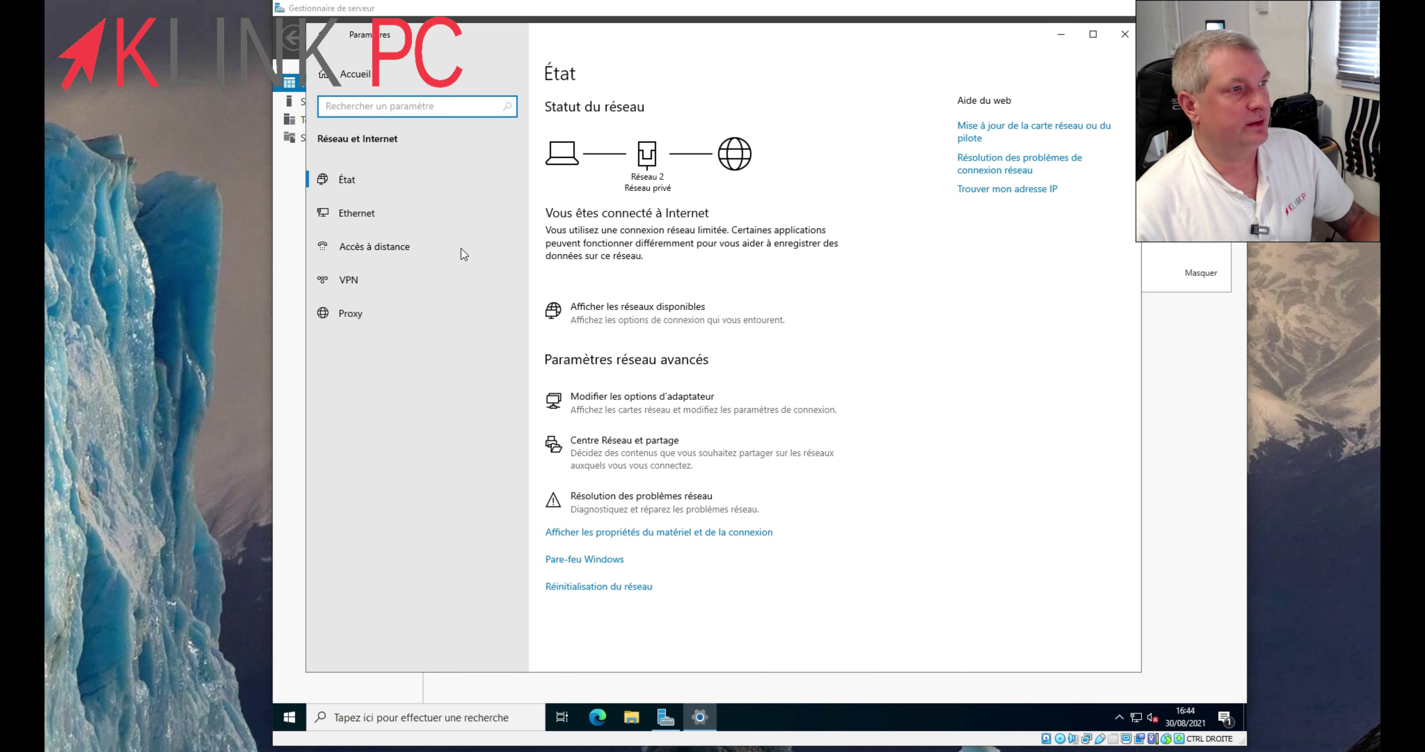
click(383, 213)
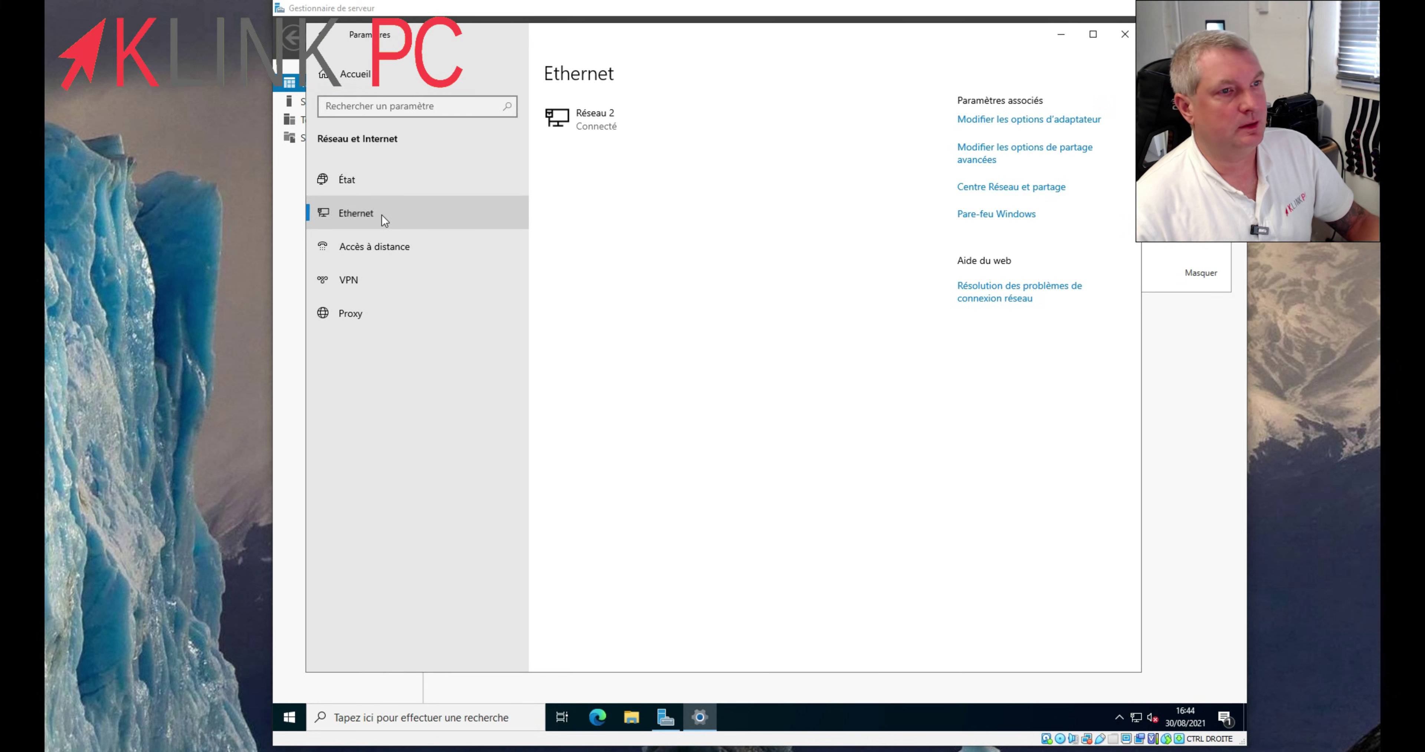
click(998, 191)
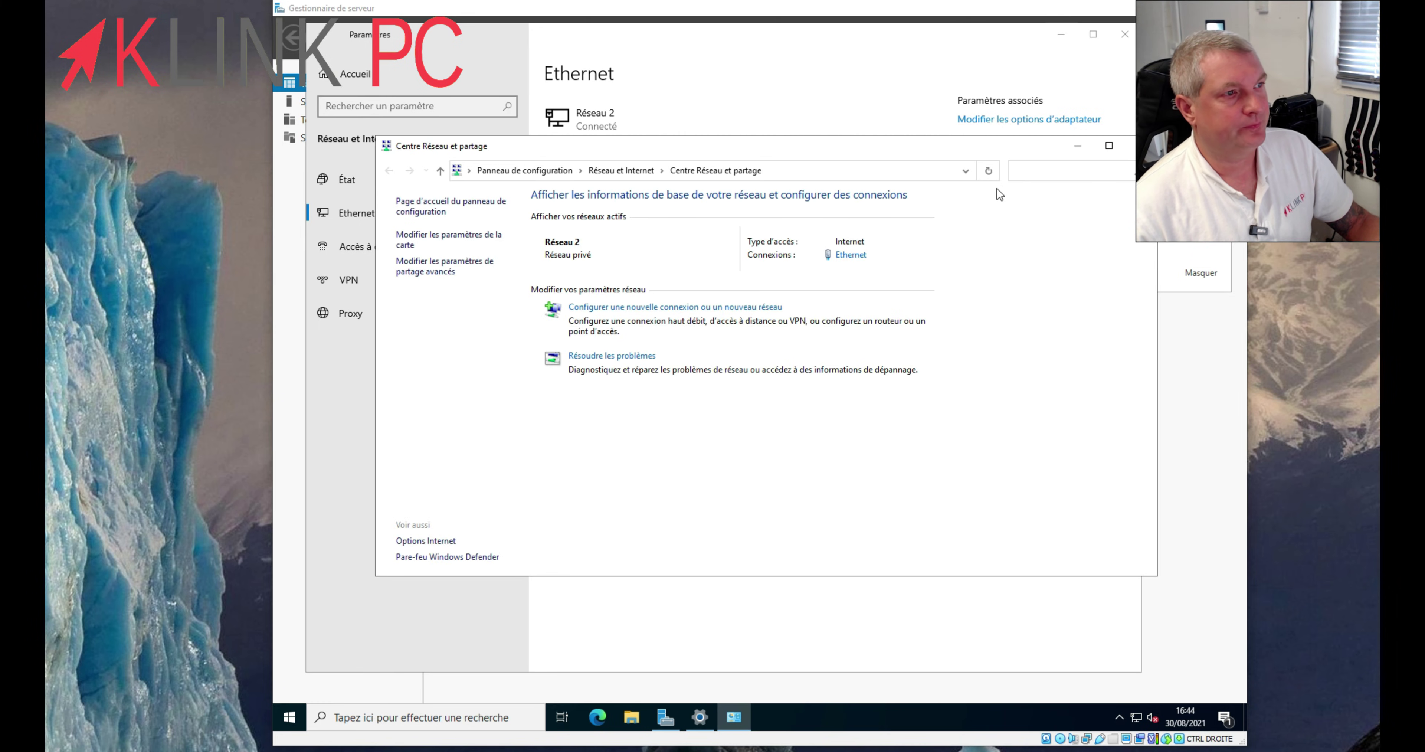
click(435, 234)
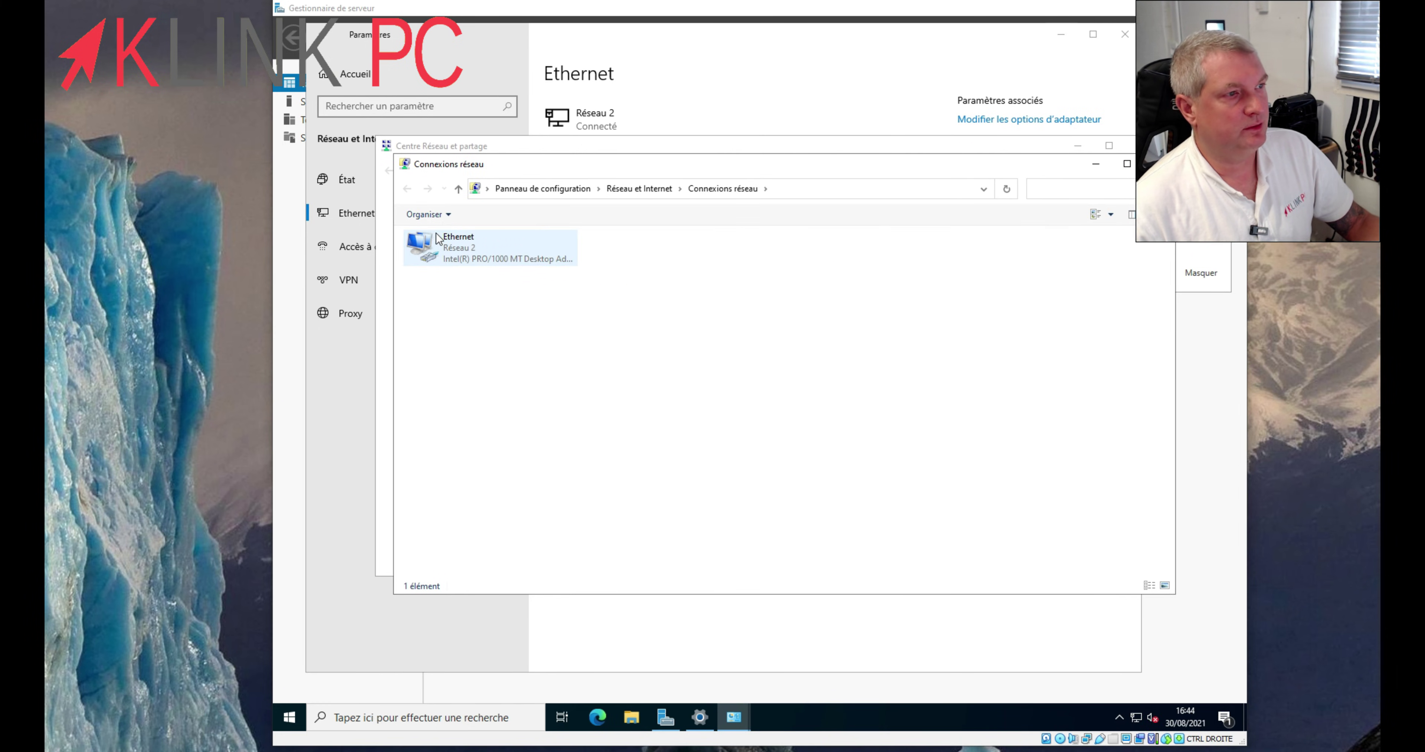
- Uncheck IPv6 in the Ethernet adapter's properties and open its IPv4 protocol settings
right_click(468, 246)
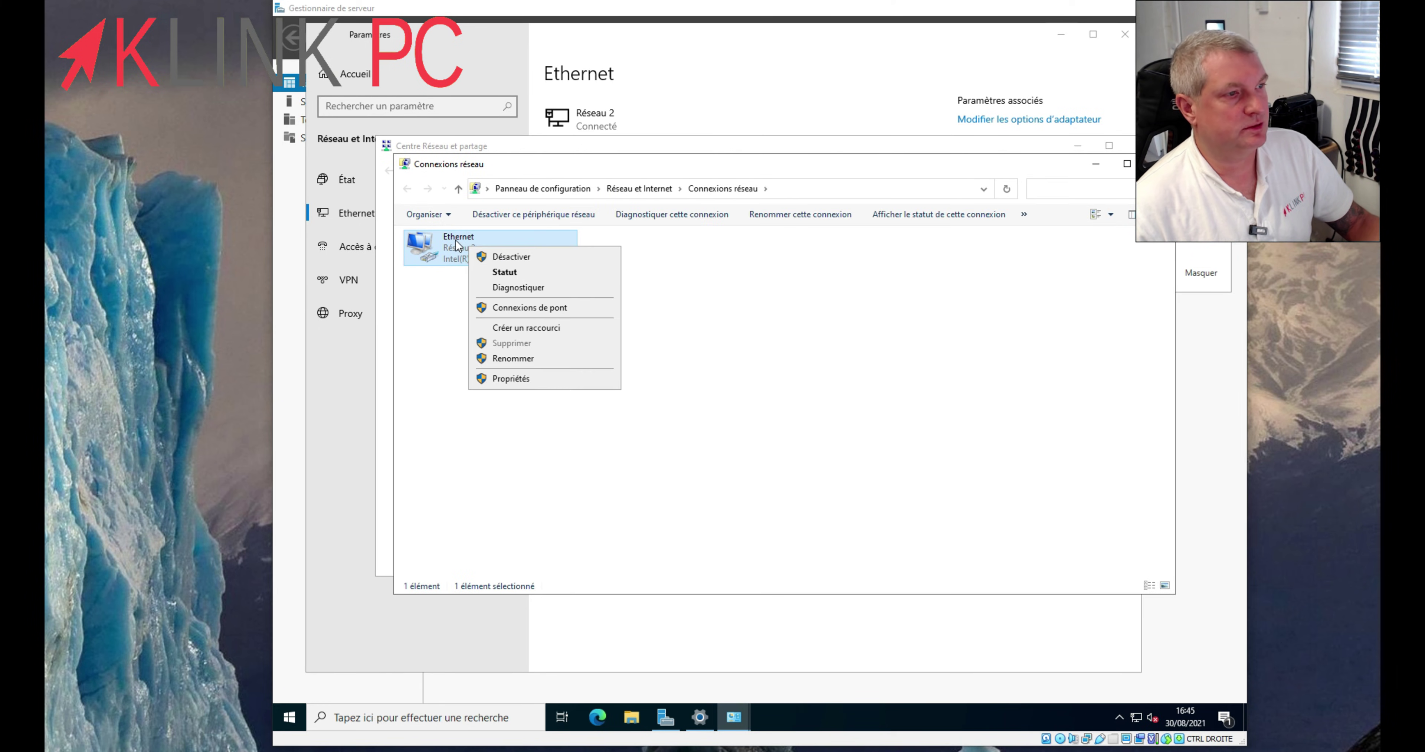
click(504, 380)
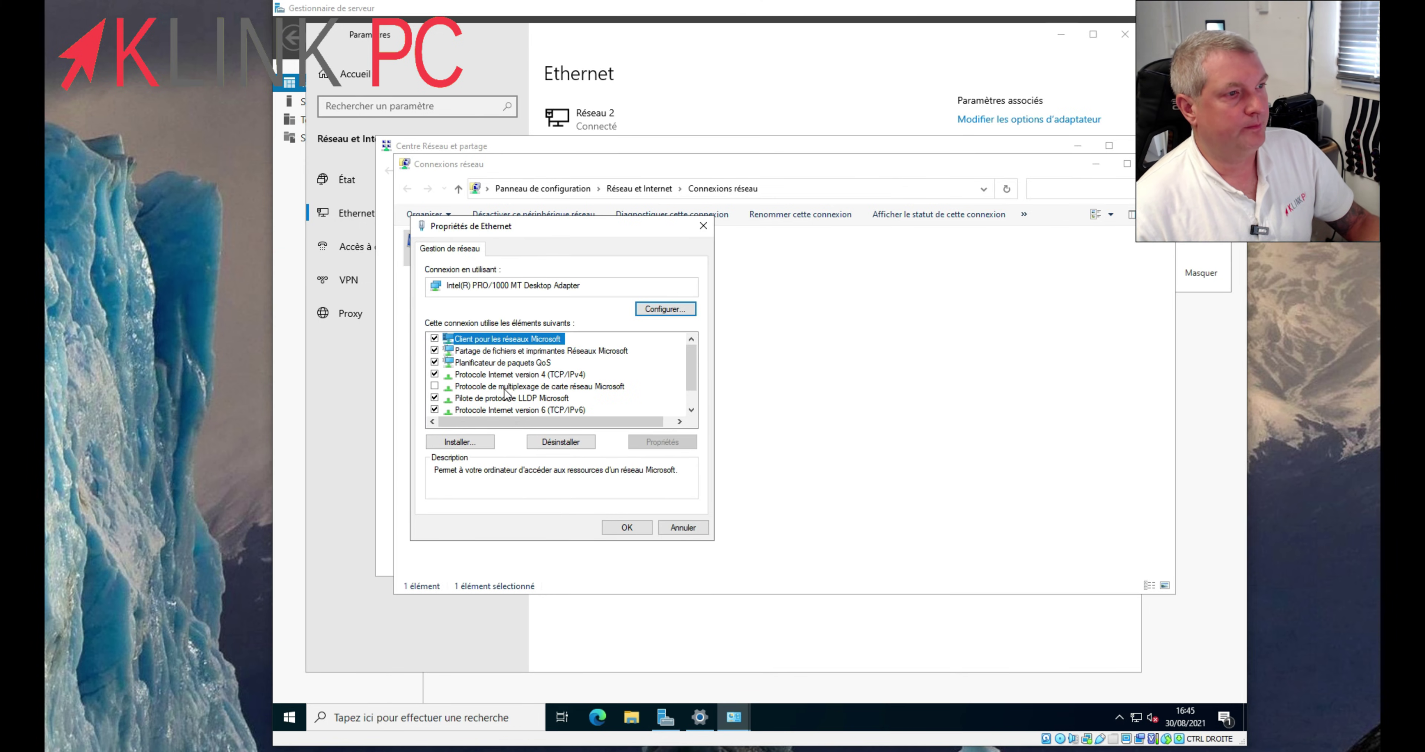
click(435, 410)
double_click(556, 374)
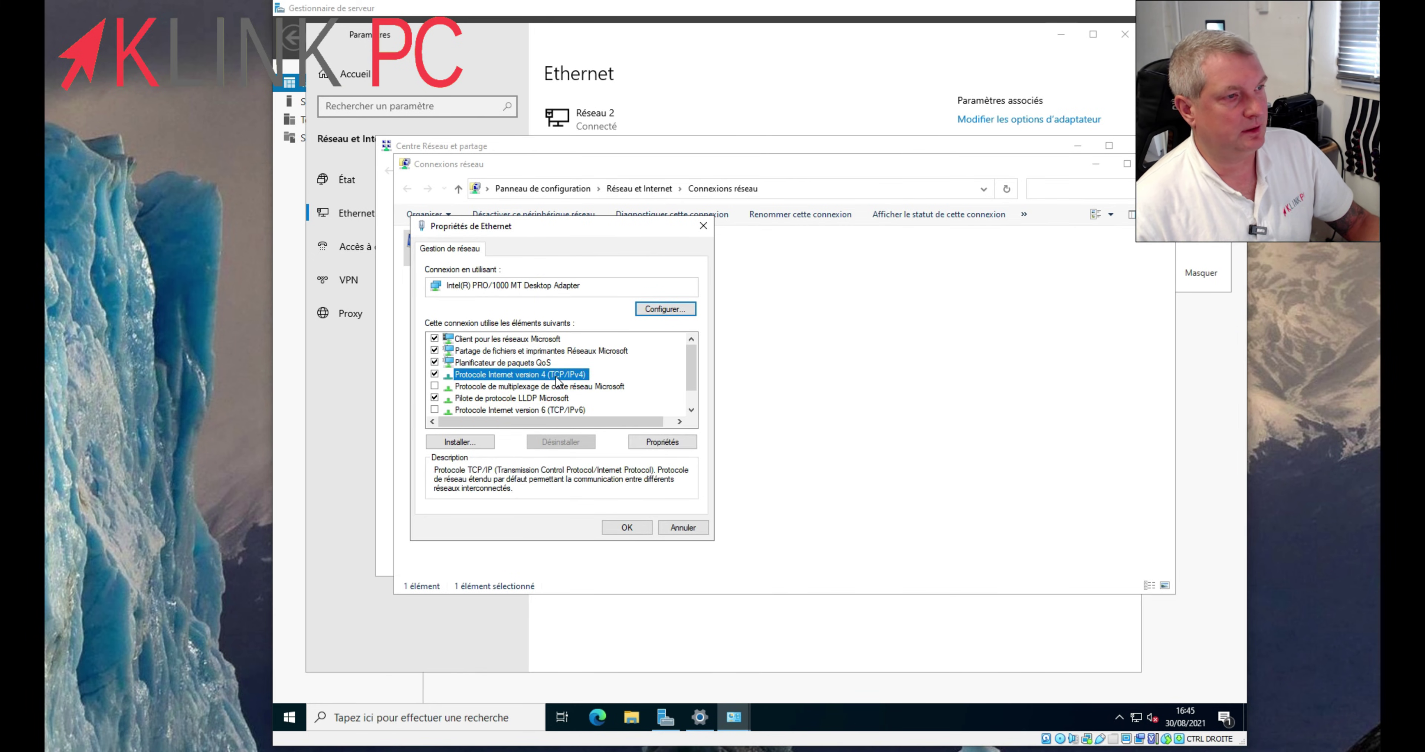
- Set manual IPv4 192.168.1.249, mask 255.255.255.0, gateway 192.168.1.1, DNS 192.168.1.1 and 8.8.8.8
click(459, 380)
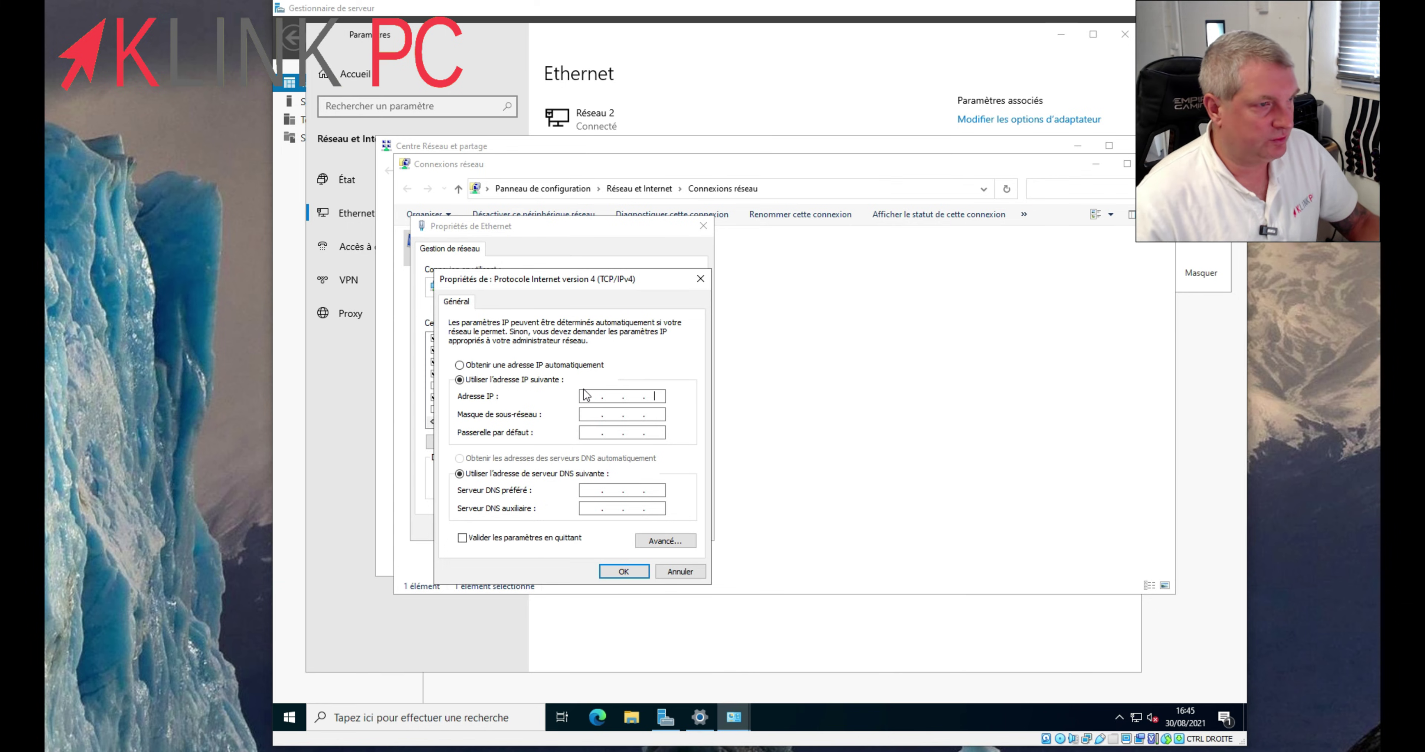
text(1)
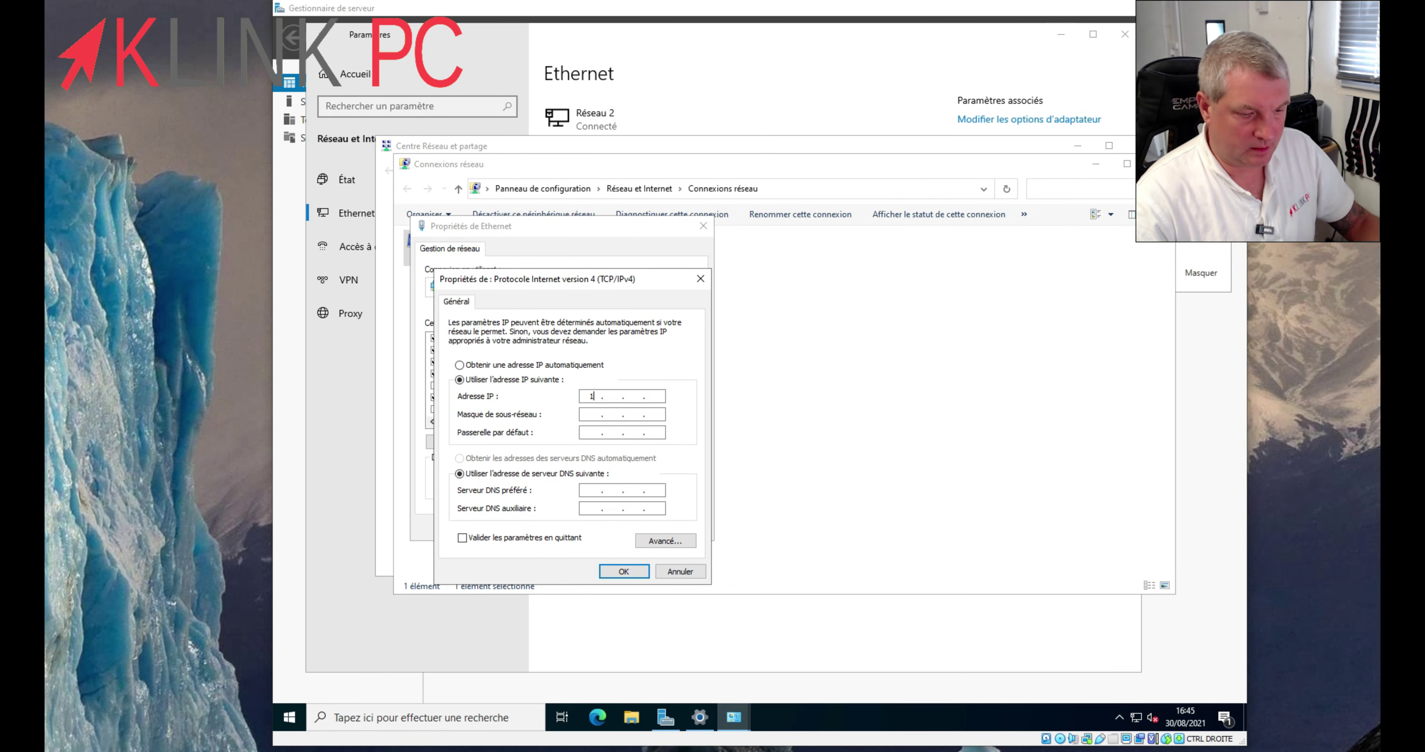
text(92 . 168 . 1 .)
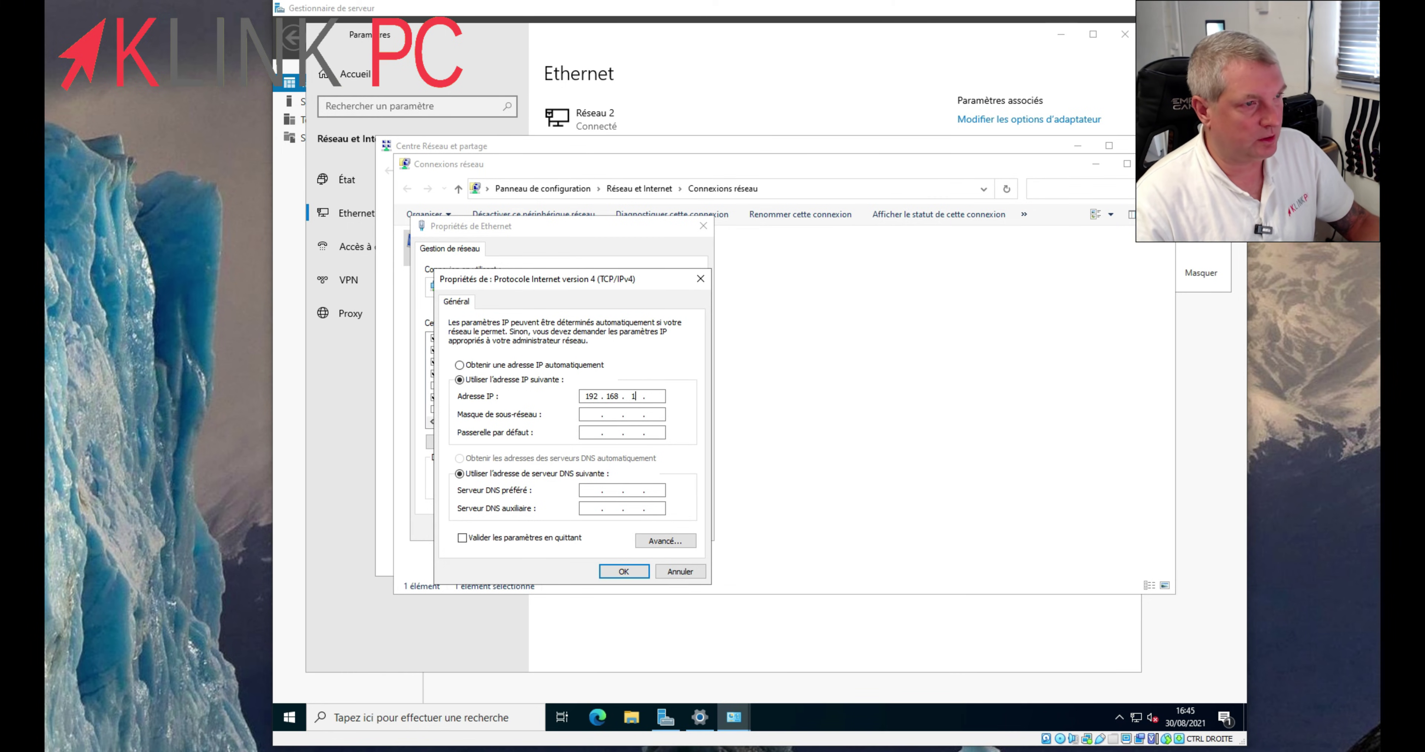
text( 249)
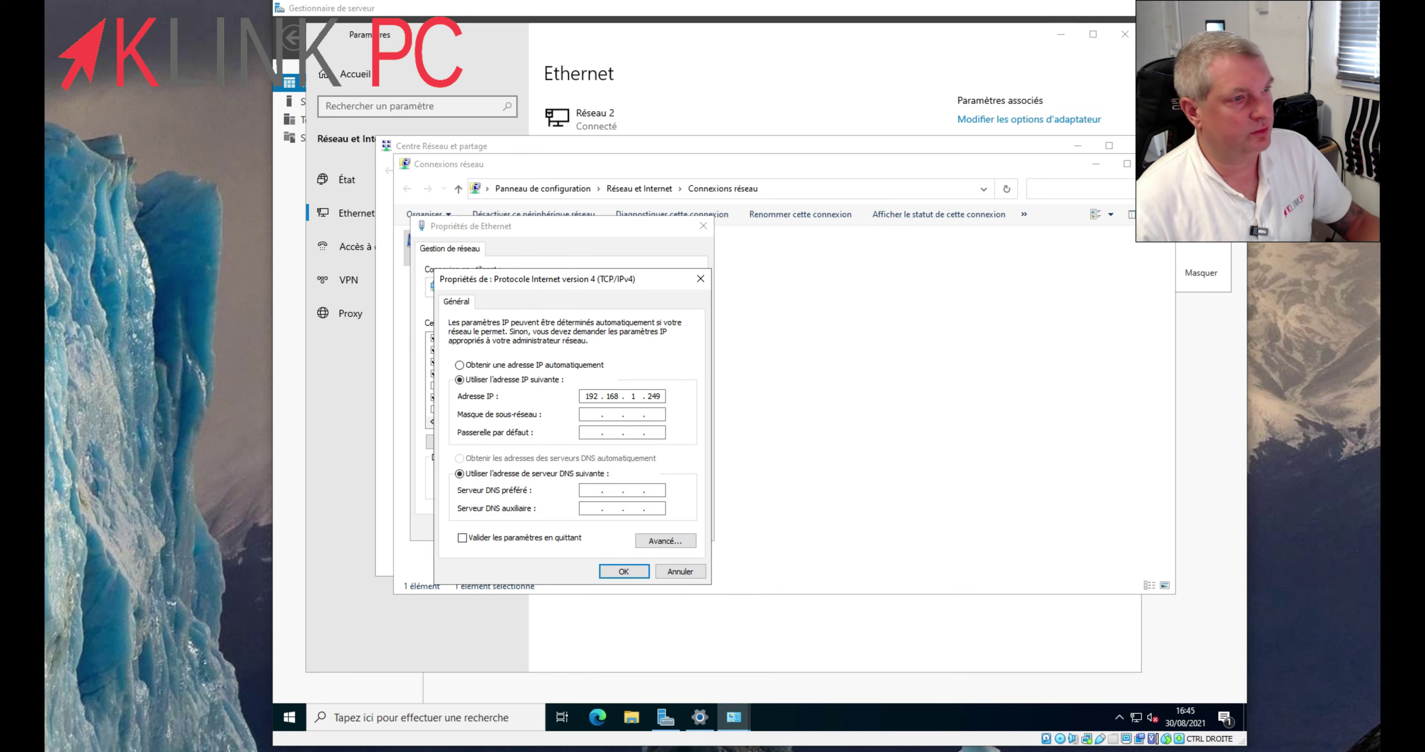
click(594, 416)
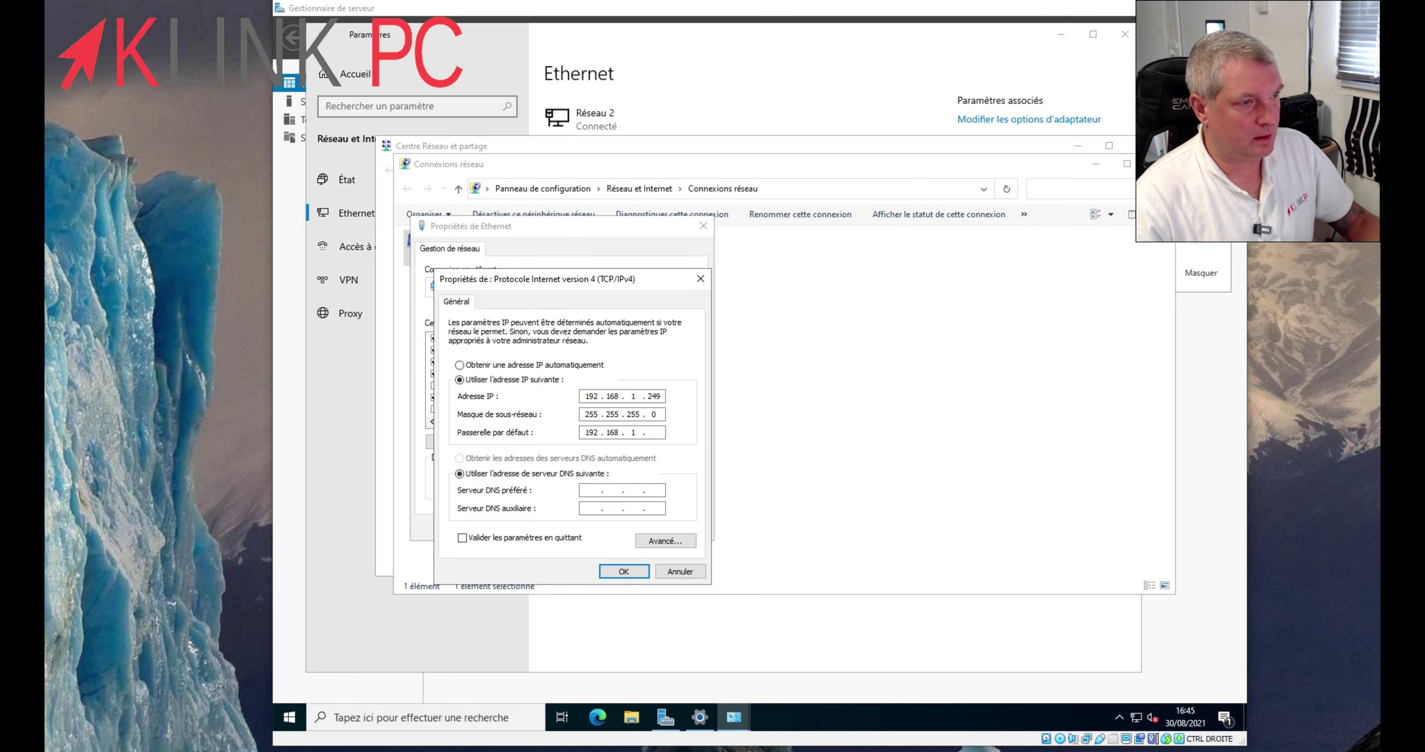
key(Tab)
key(Tab)
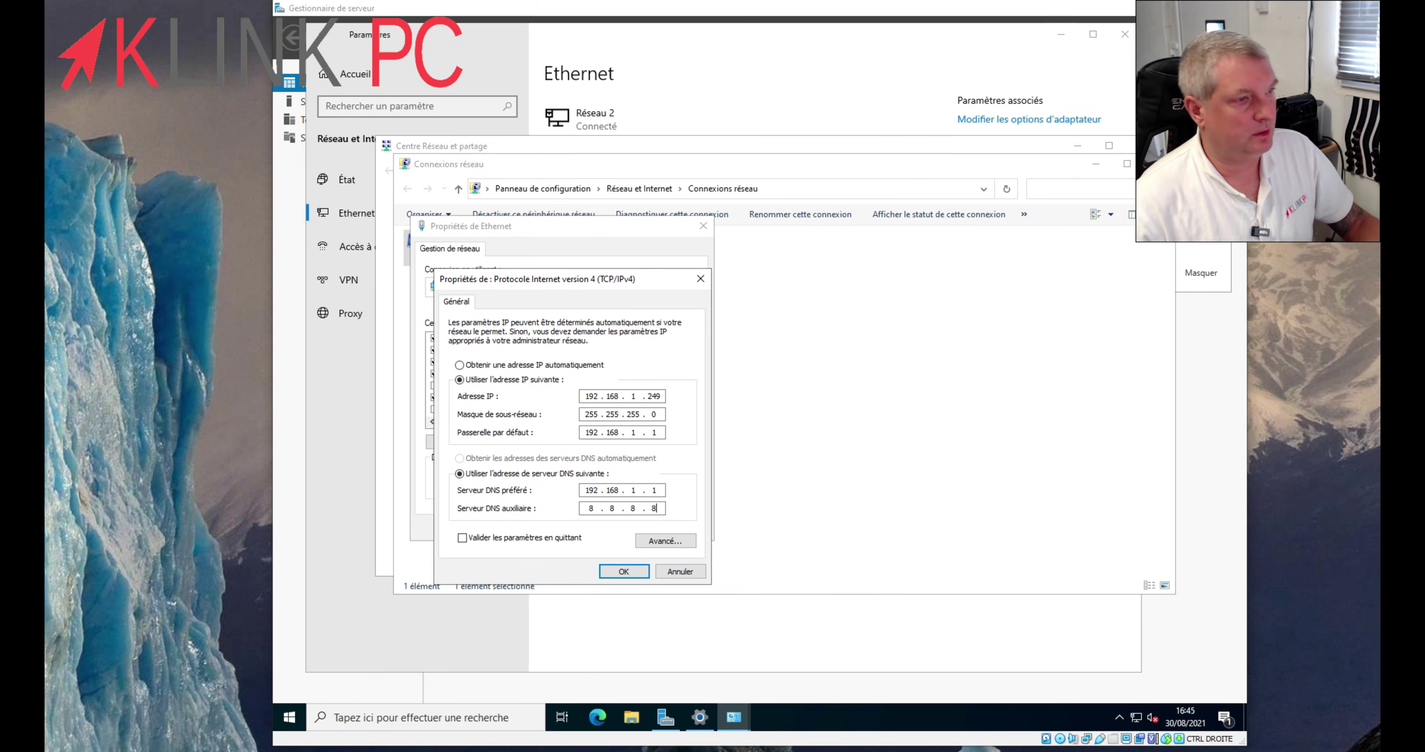
click(624, 571)
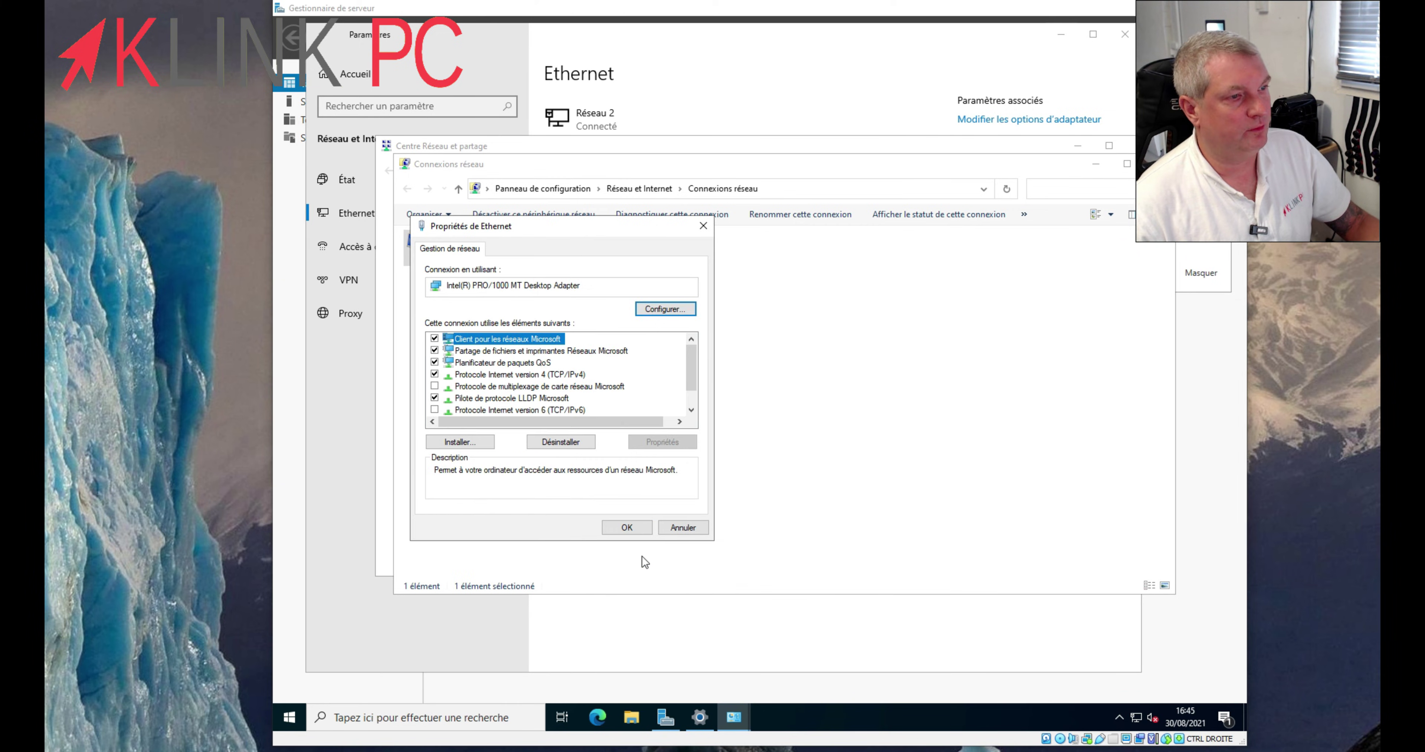
- Apply the adapter settings and verify with ipconfig that the address is 192.168.1.249
click(620, 528)
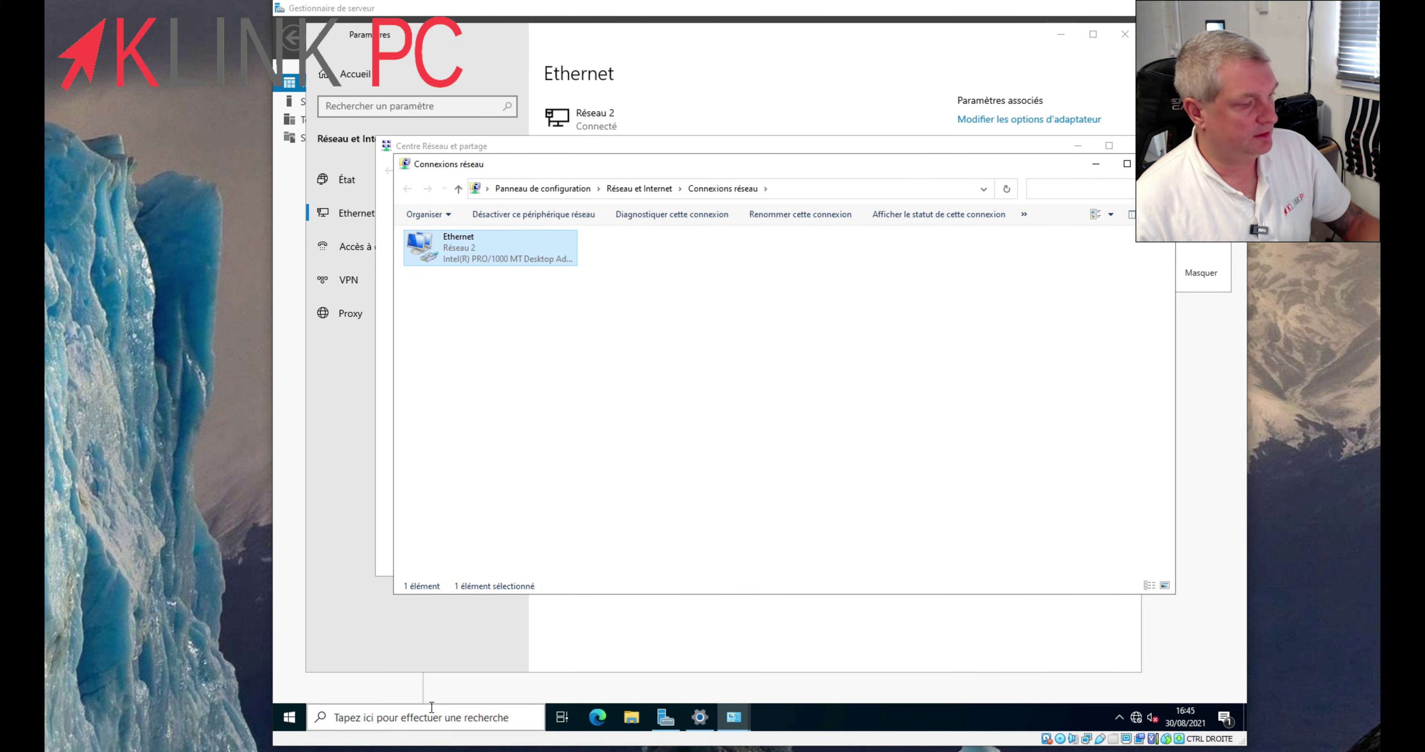
right_click(288, 717)
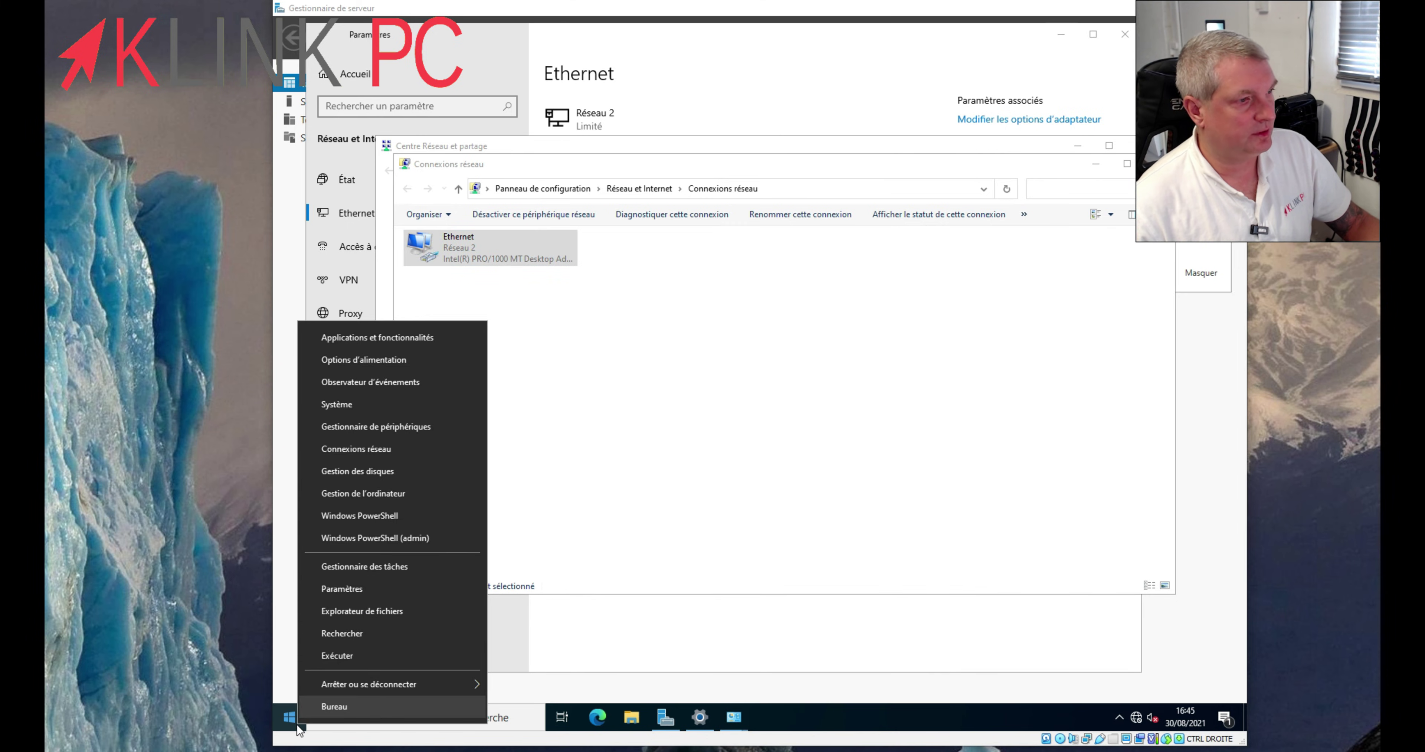
click(378, 660)
text(ncpa.cpl)
key(Return)
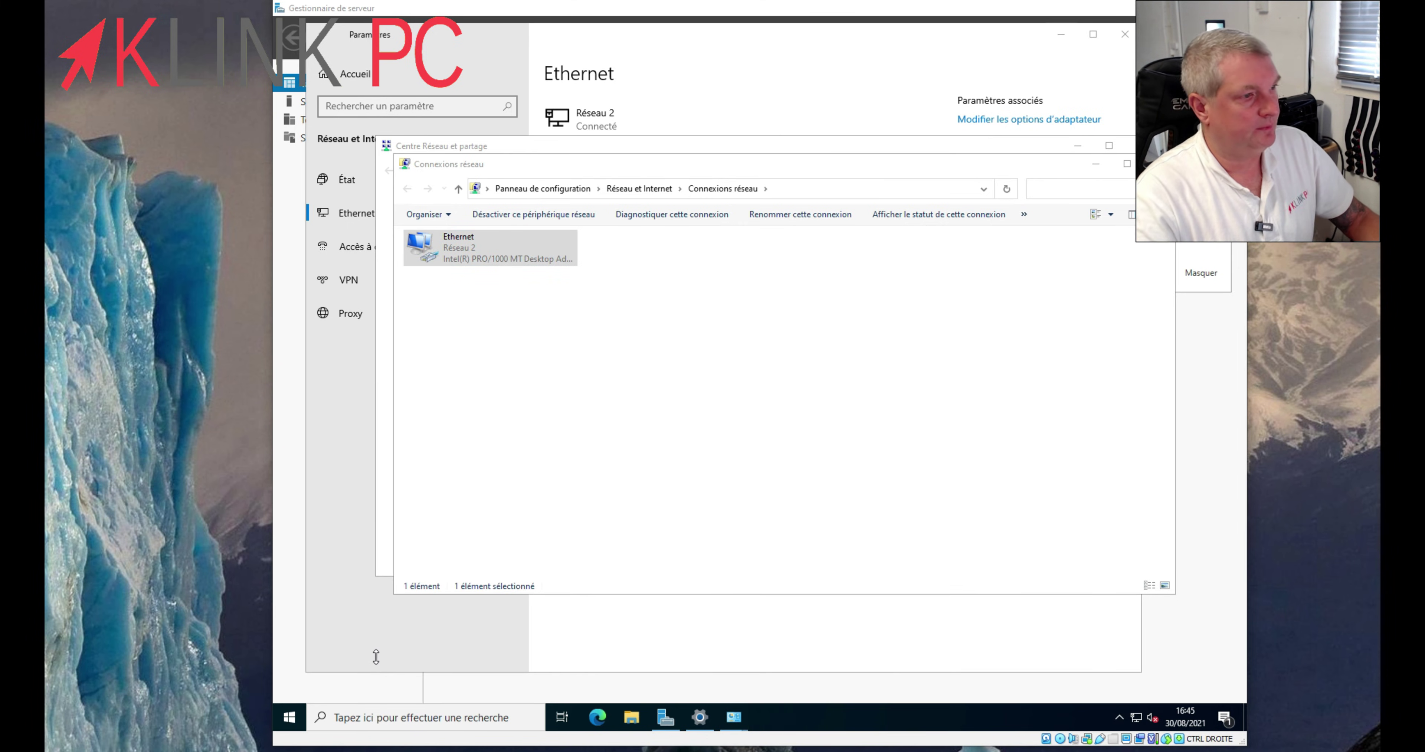
text(ipco)
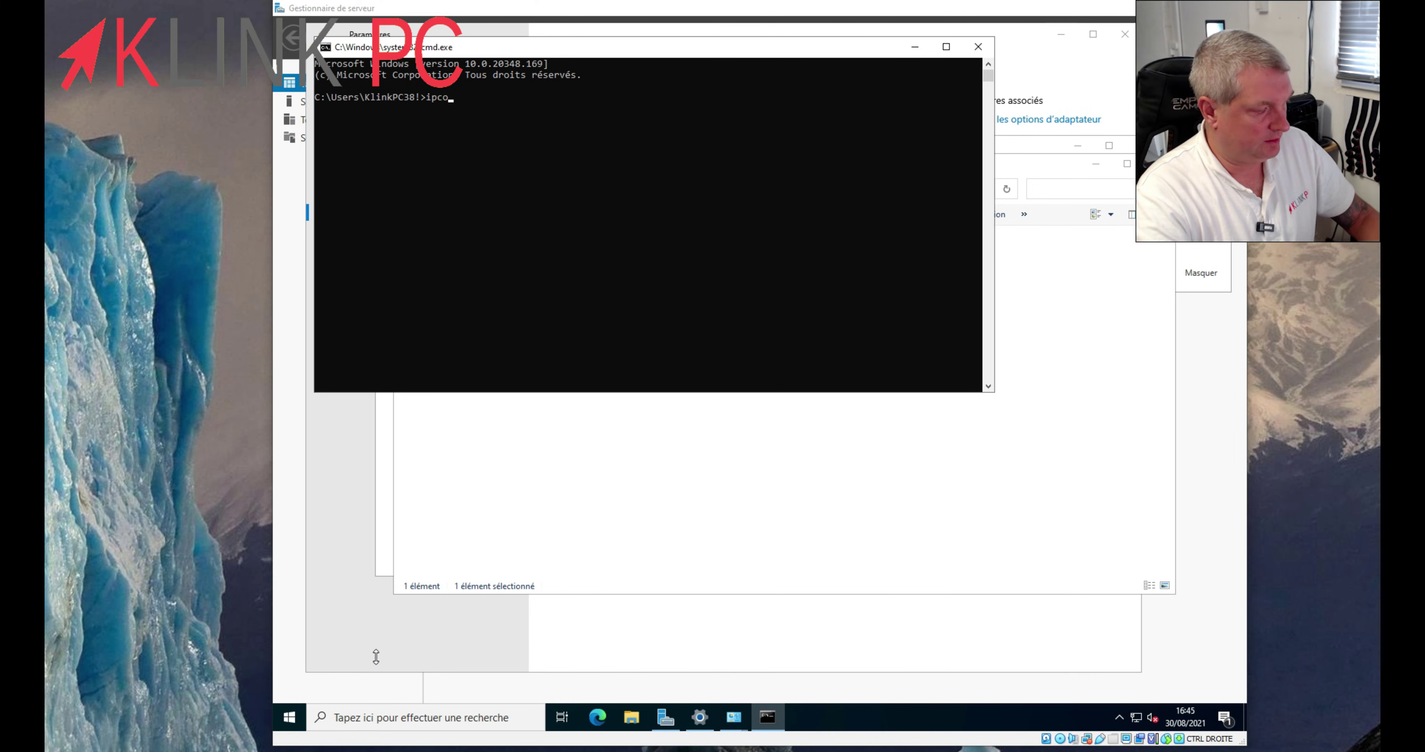
text(nfig)
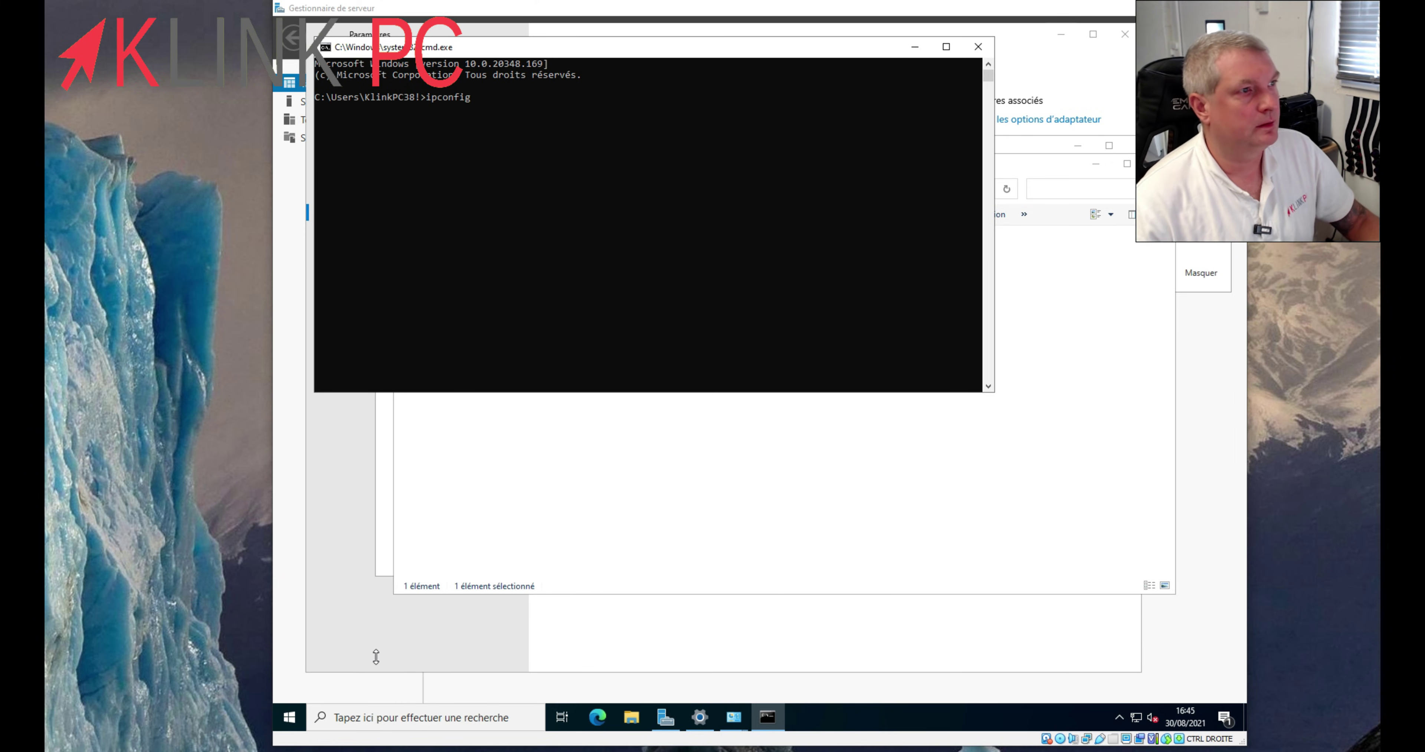
key(Return)
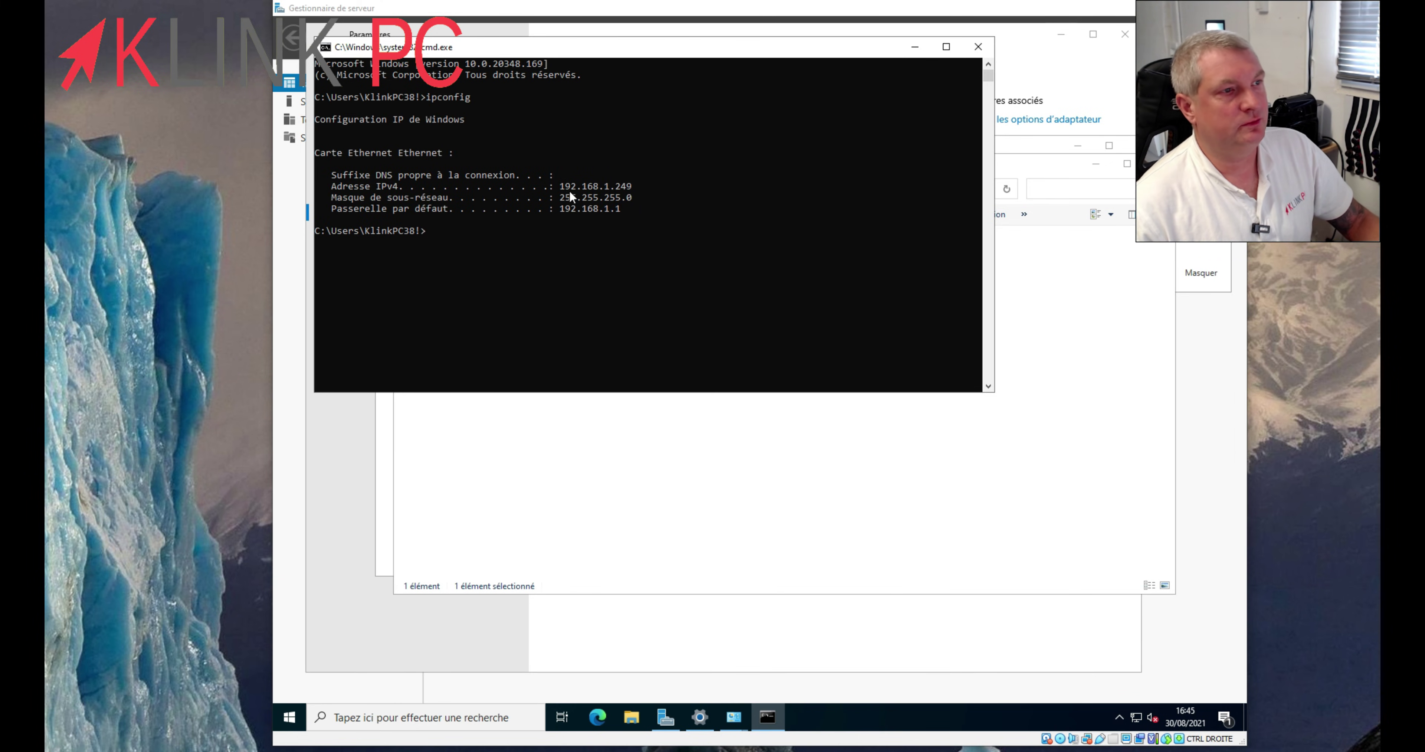
click(641, 188)
drag(567, 188, 559, 188)
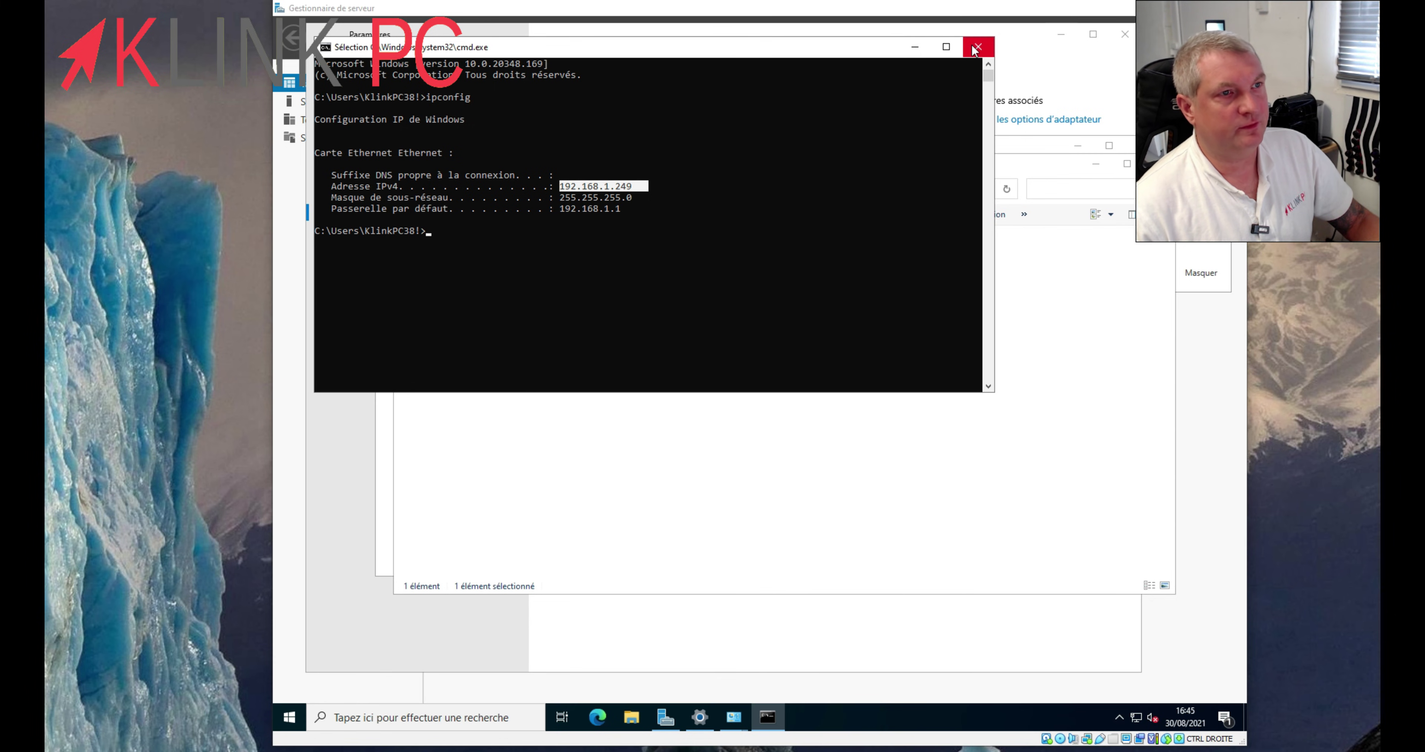
- Close the command prompt, Network Connections, Network and Sharing Center and Settings windows
click(978, 47)
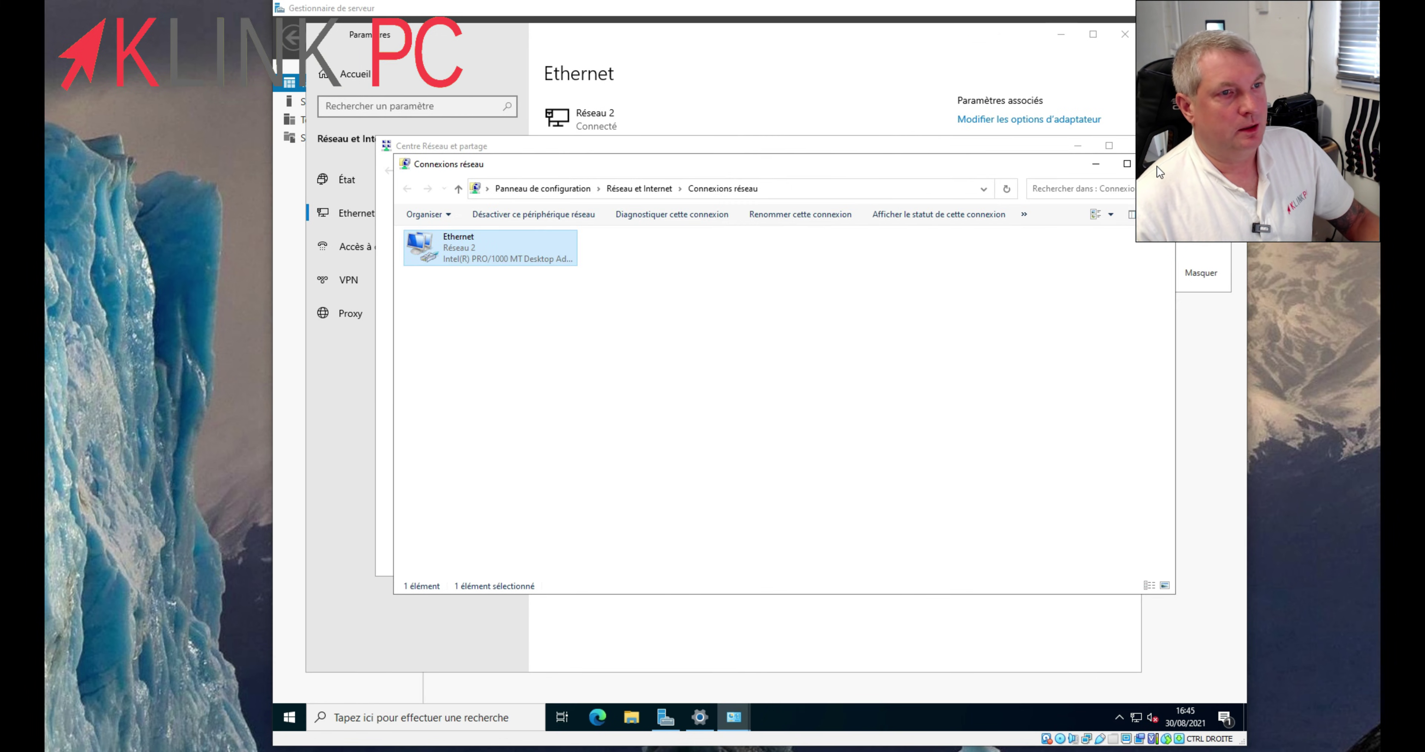
click(1156, 166)
click(1149, 148)
click(1126, 39)
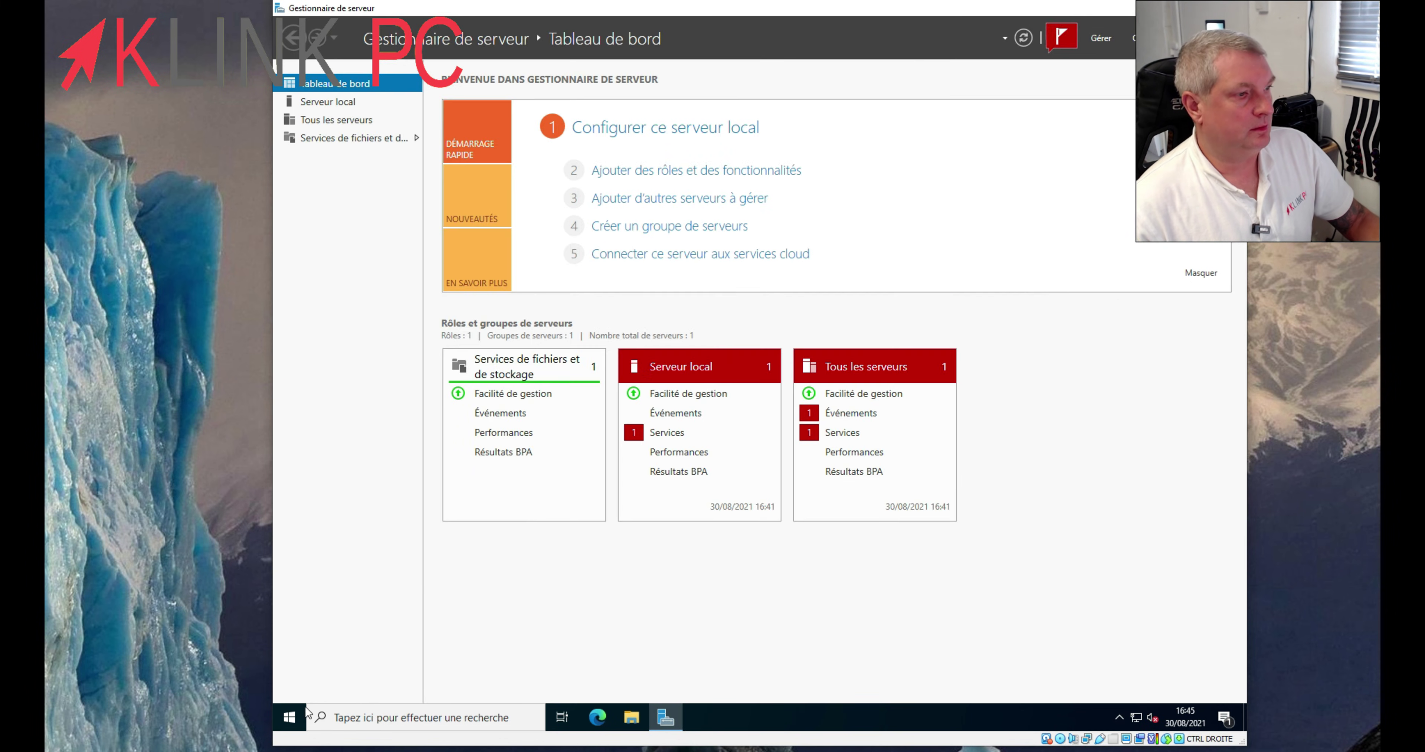
- Restart the server from the Start power menu, confirming Redémarrer quand même
click(290, 717)
click(290, 686)
click(310, 658)
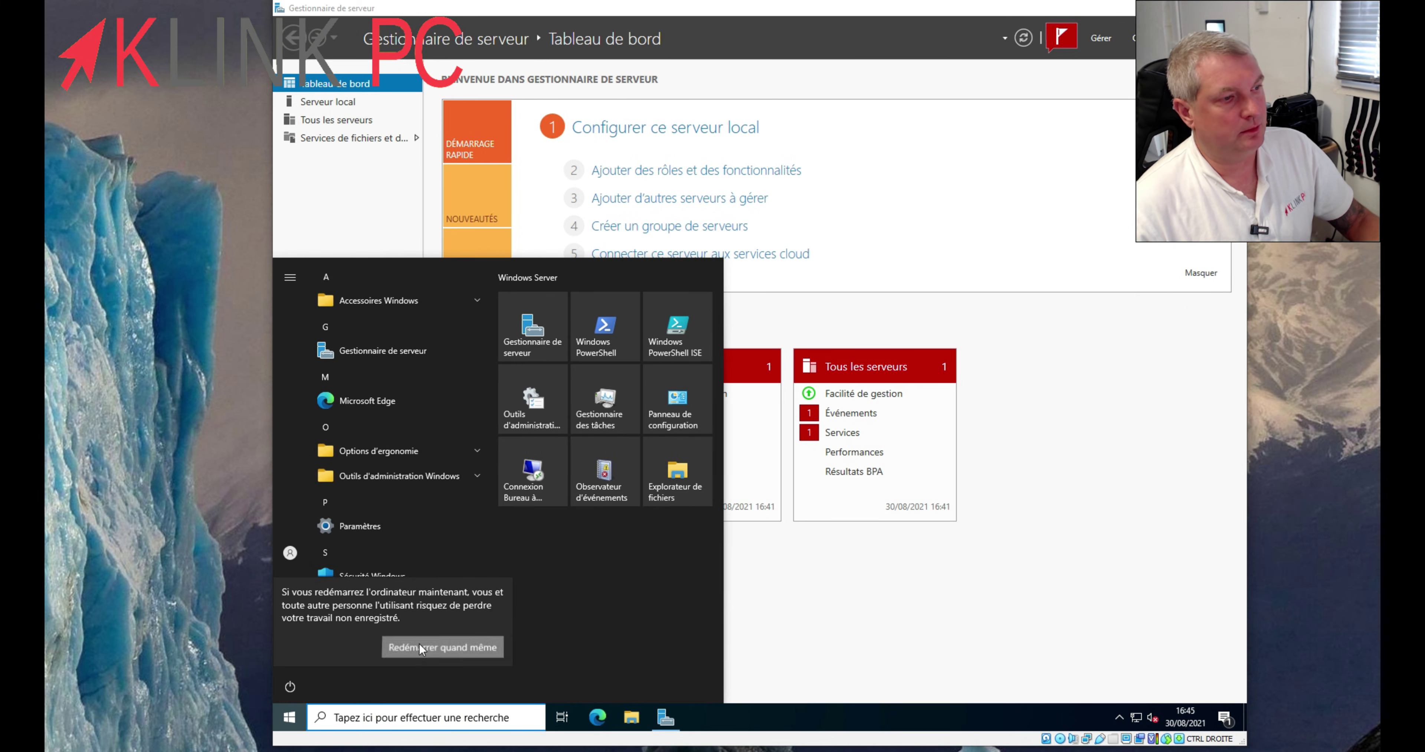
click(443, 647)
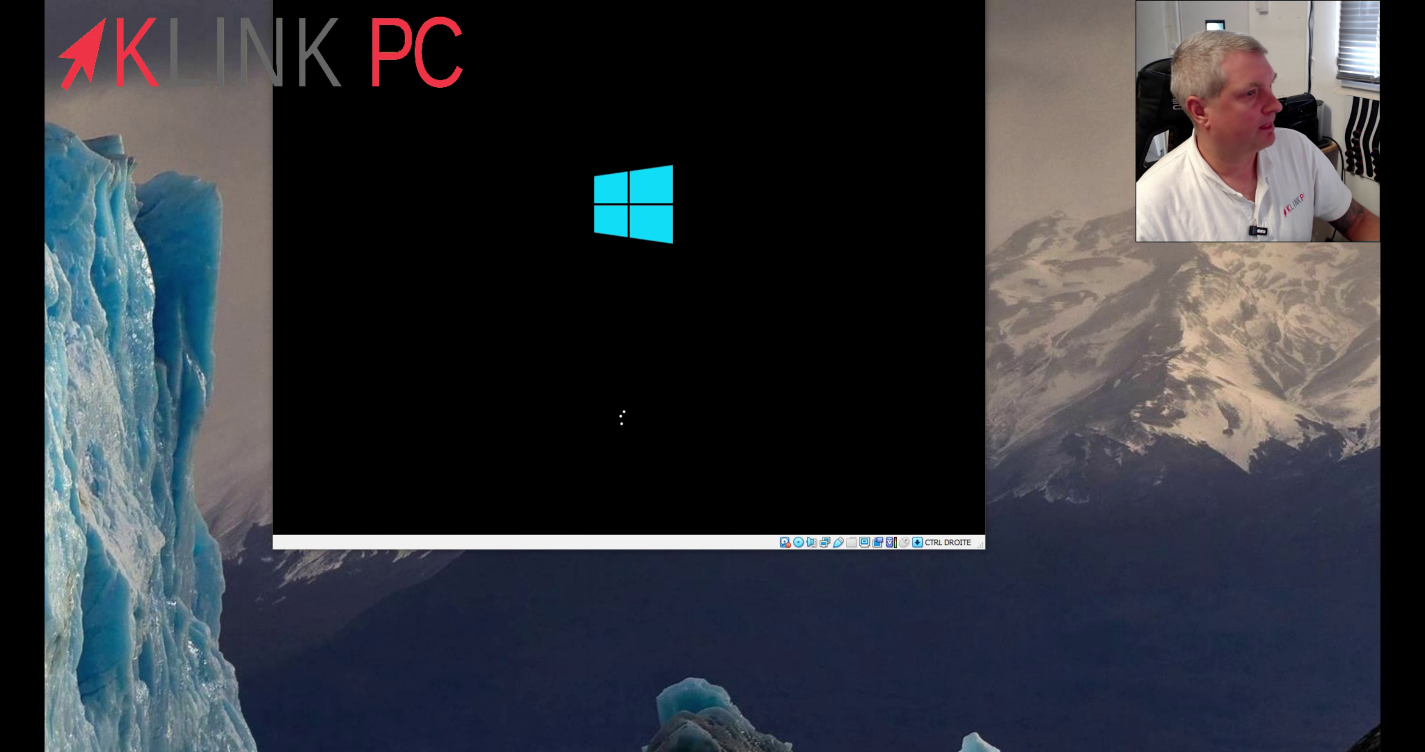
- Sign back in to the server with Ctrl+Alt+Delete and the account password
drag(778, 124, 719, 154)
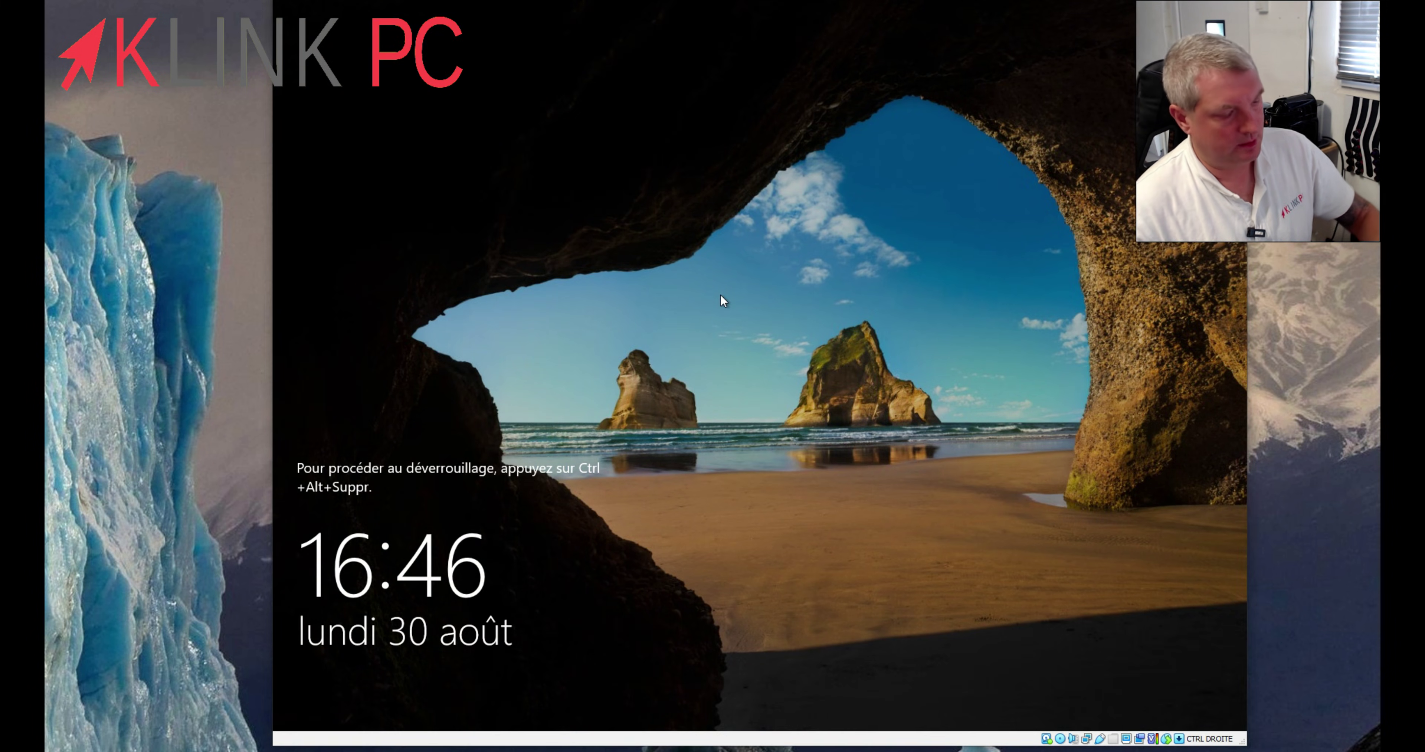
key(ctrl+alt+Delete)
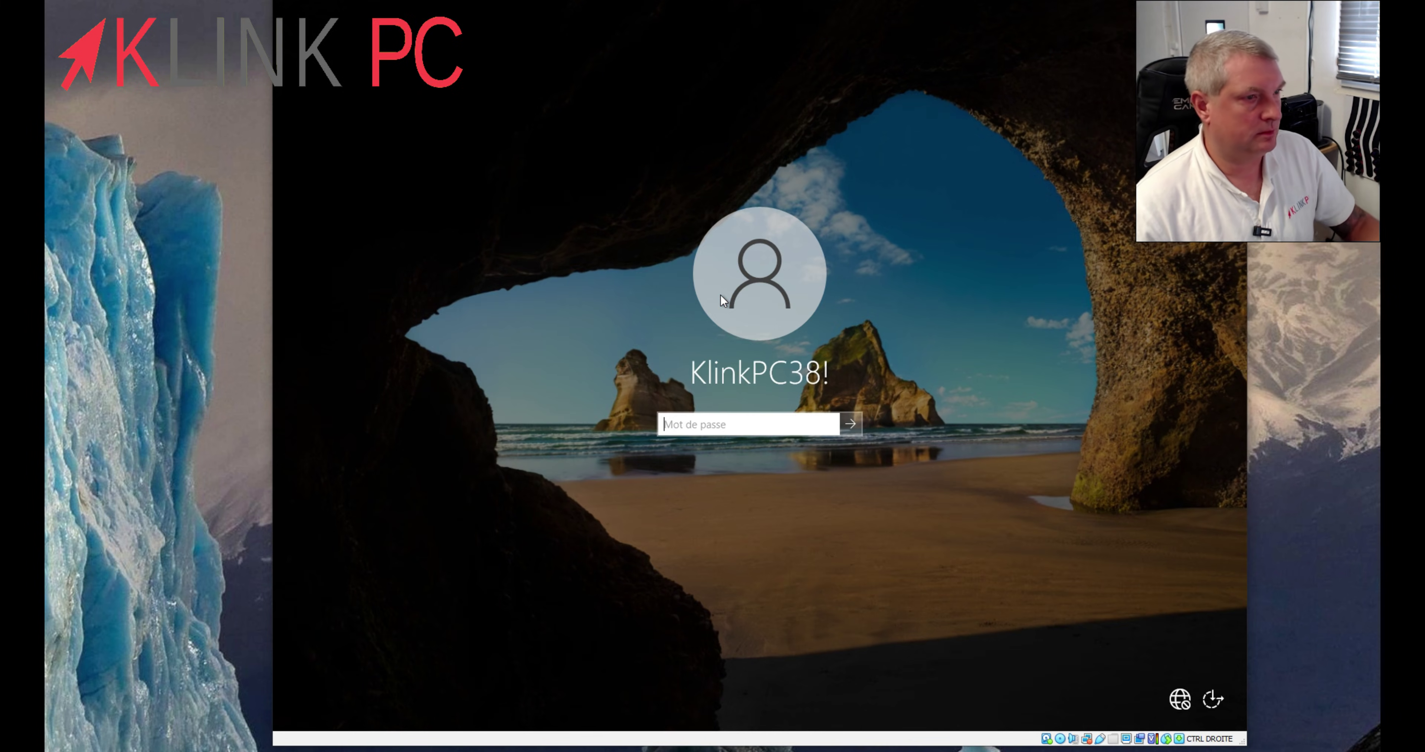
text(••••••)
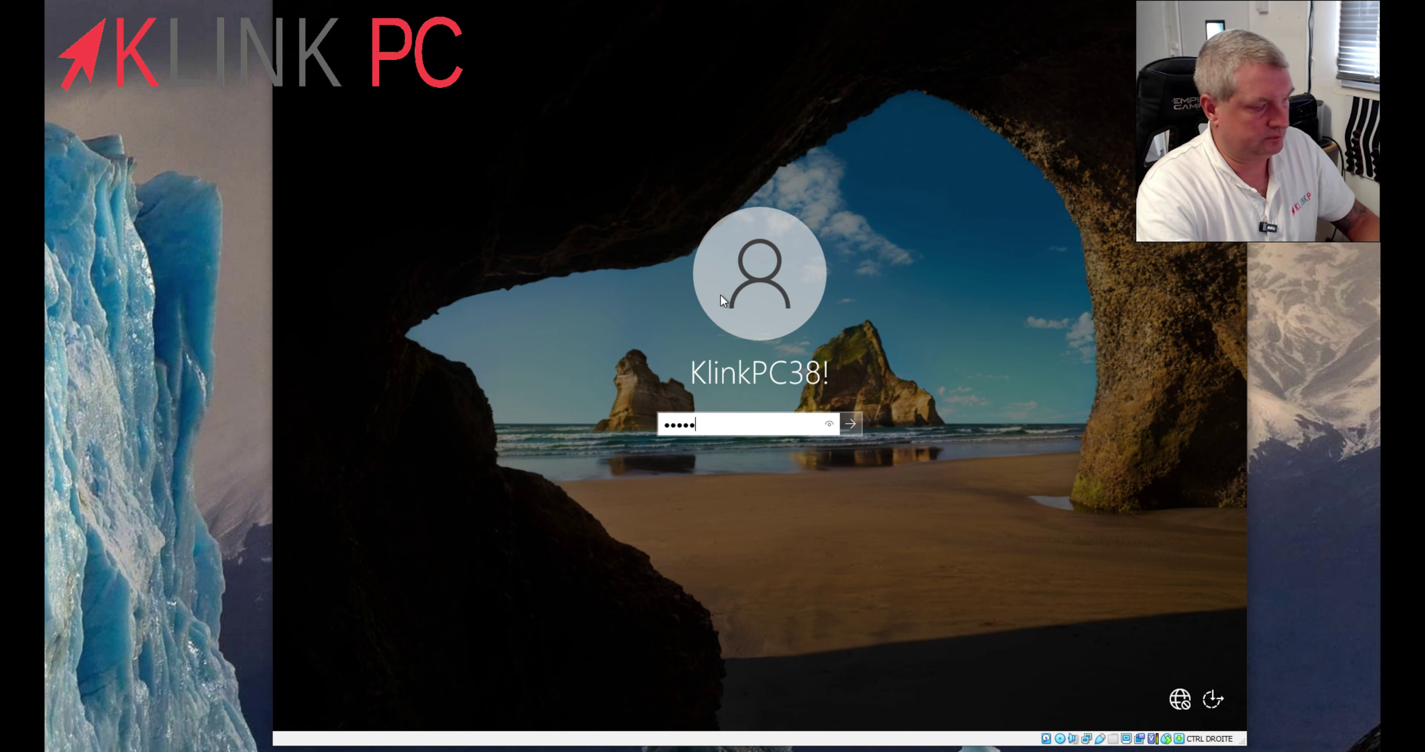
text(••••••••)
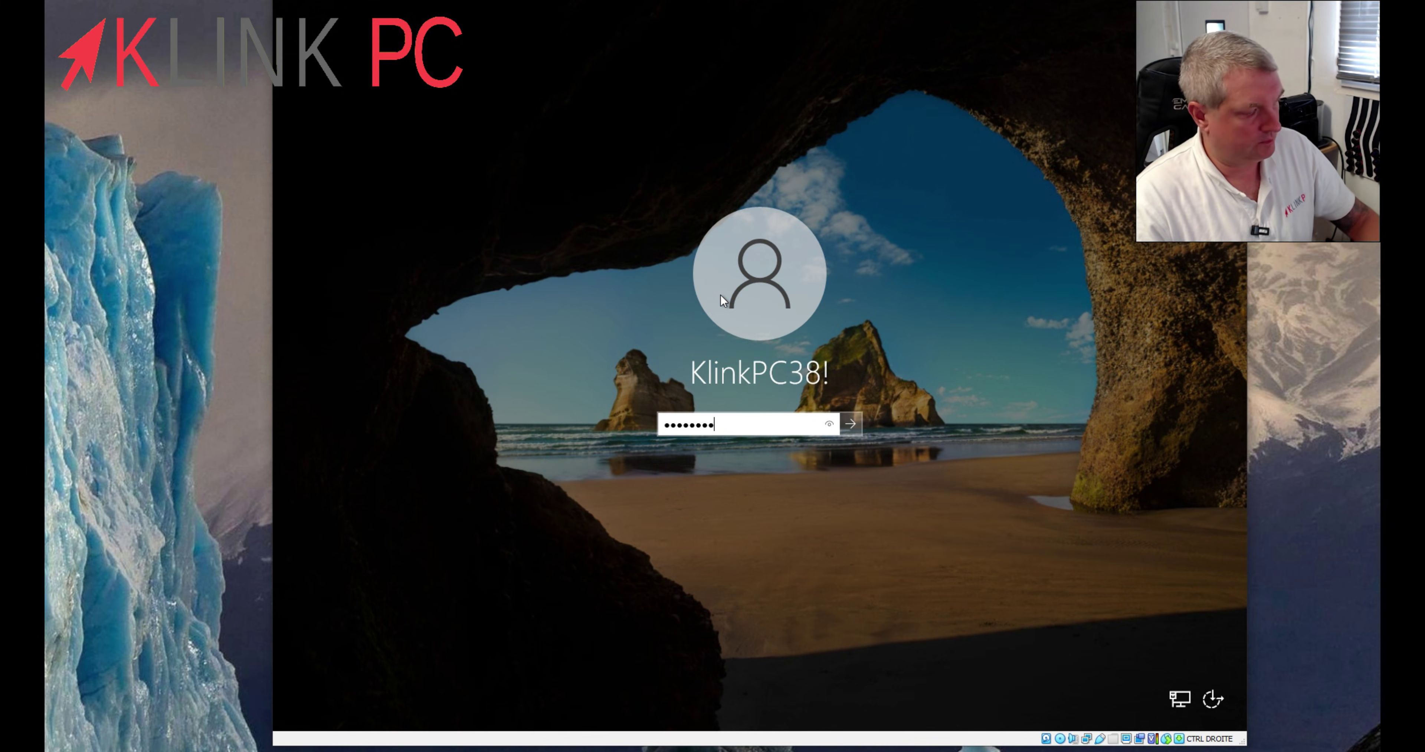
text(•••••)
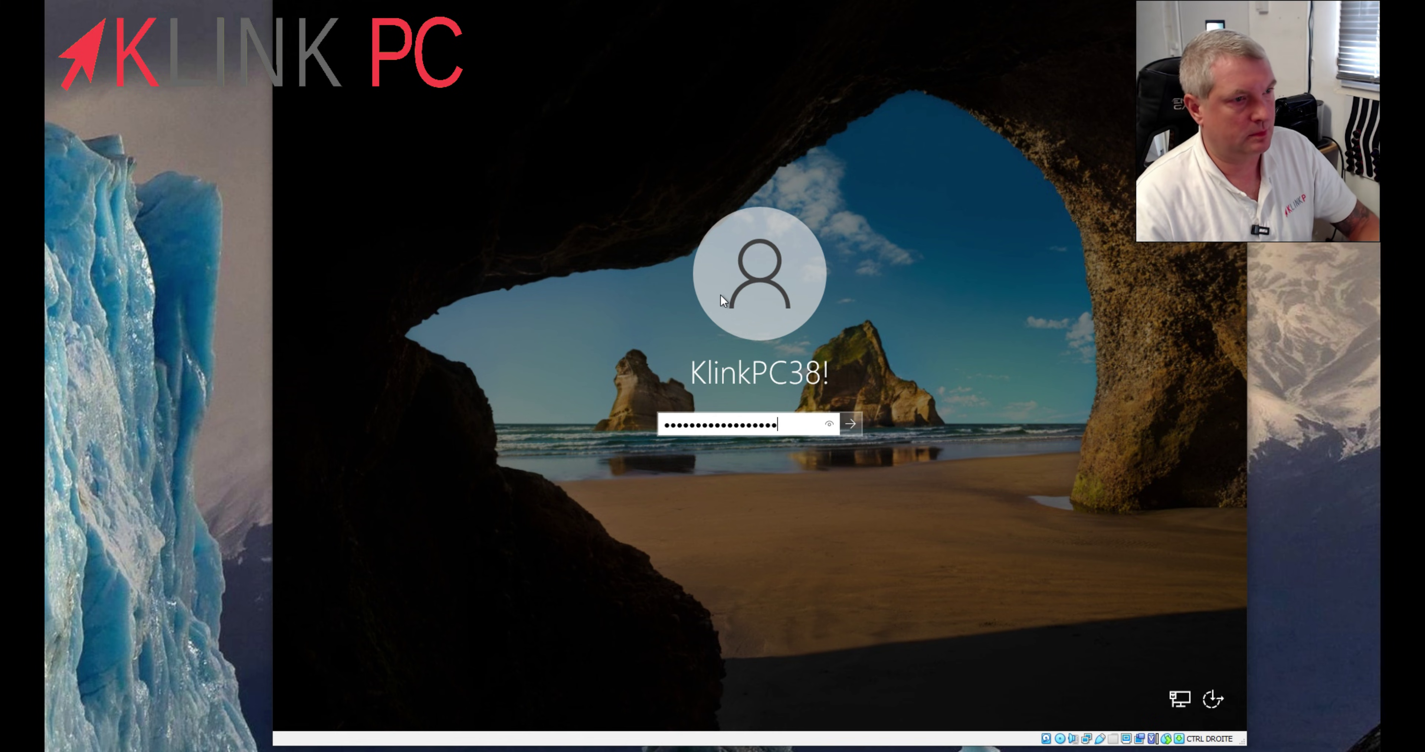
key(Return)
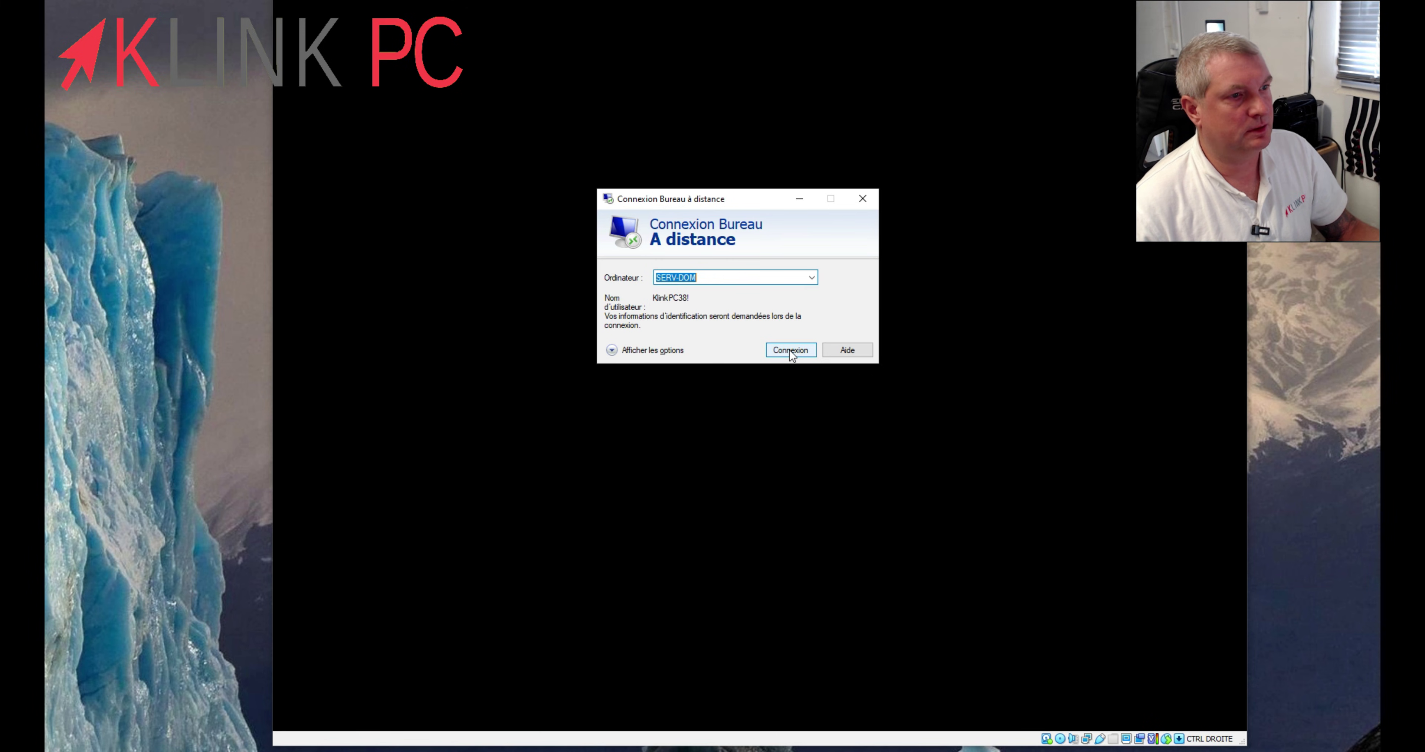
- Connect to SERV-DOM with the account password, accept its certificate, and position the session window
drag(724, 200, 1200, 392)
click(1283, 540)
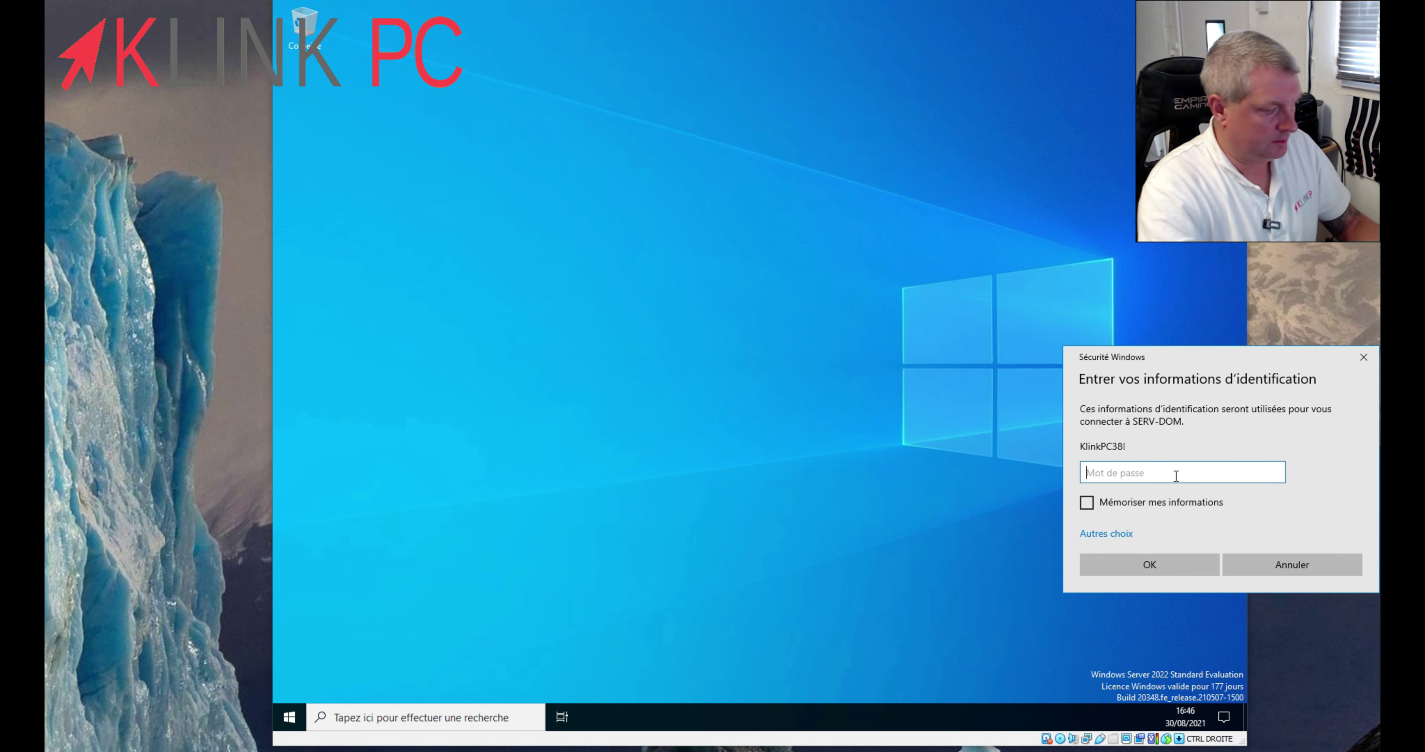
text(••••••)
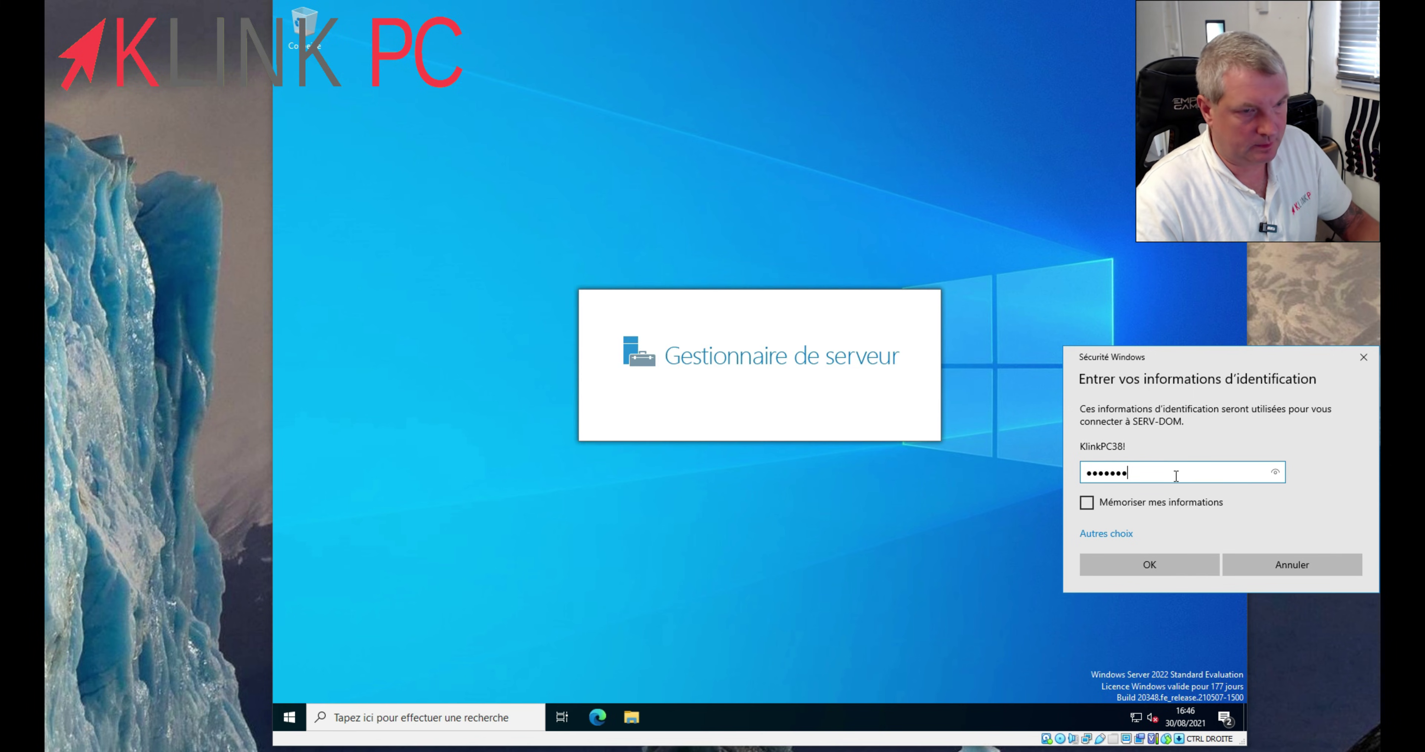
text(••••••••••••••)
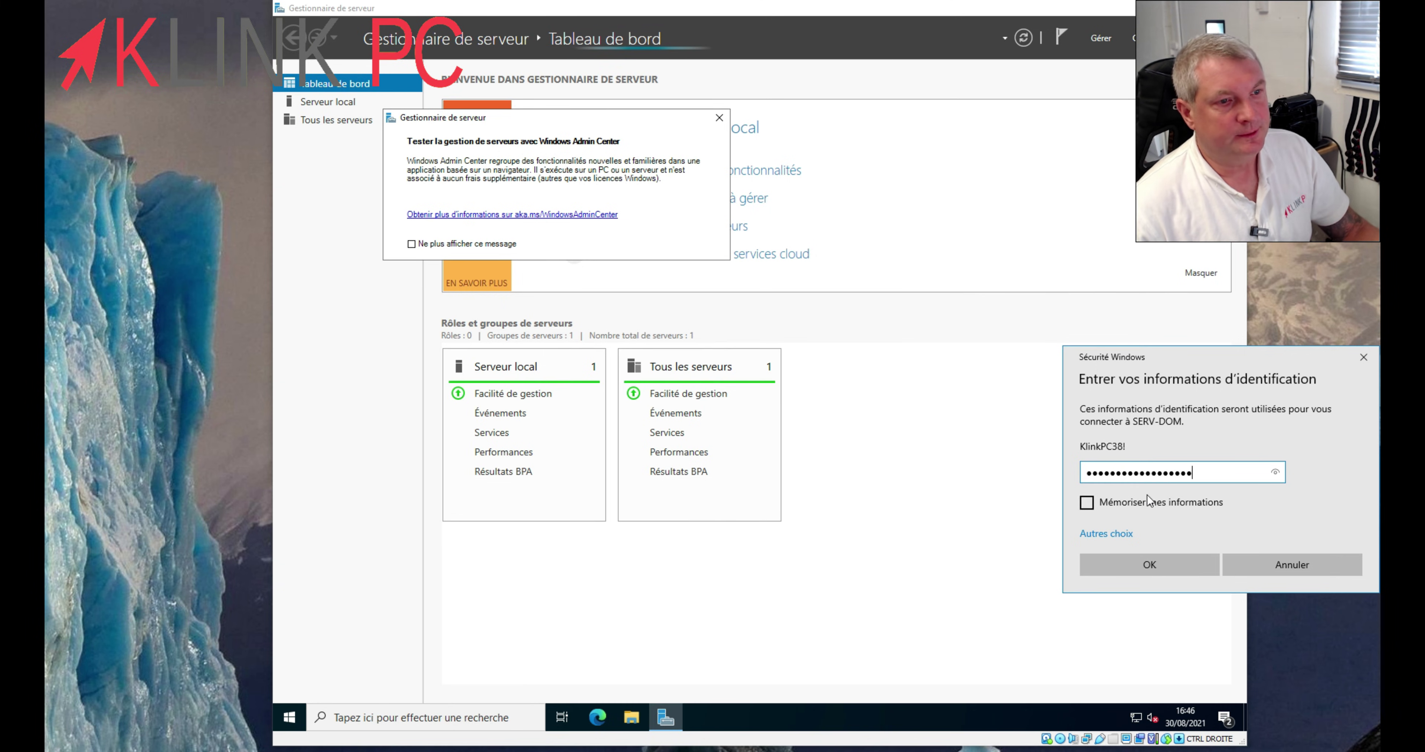
click(1160, 563)
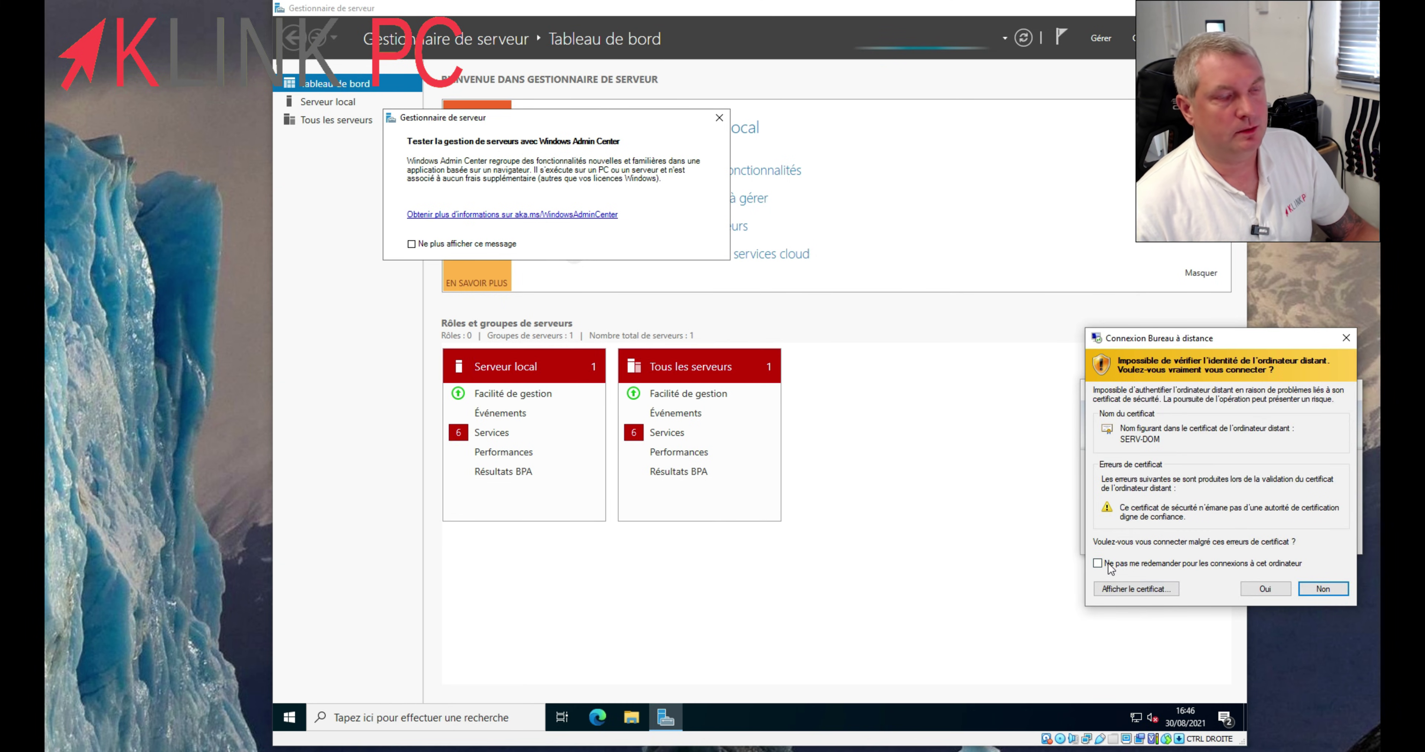
click(1264, 589)
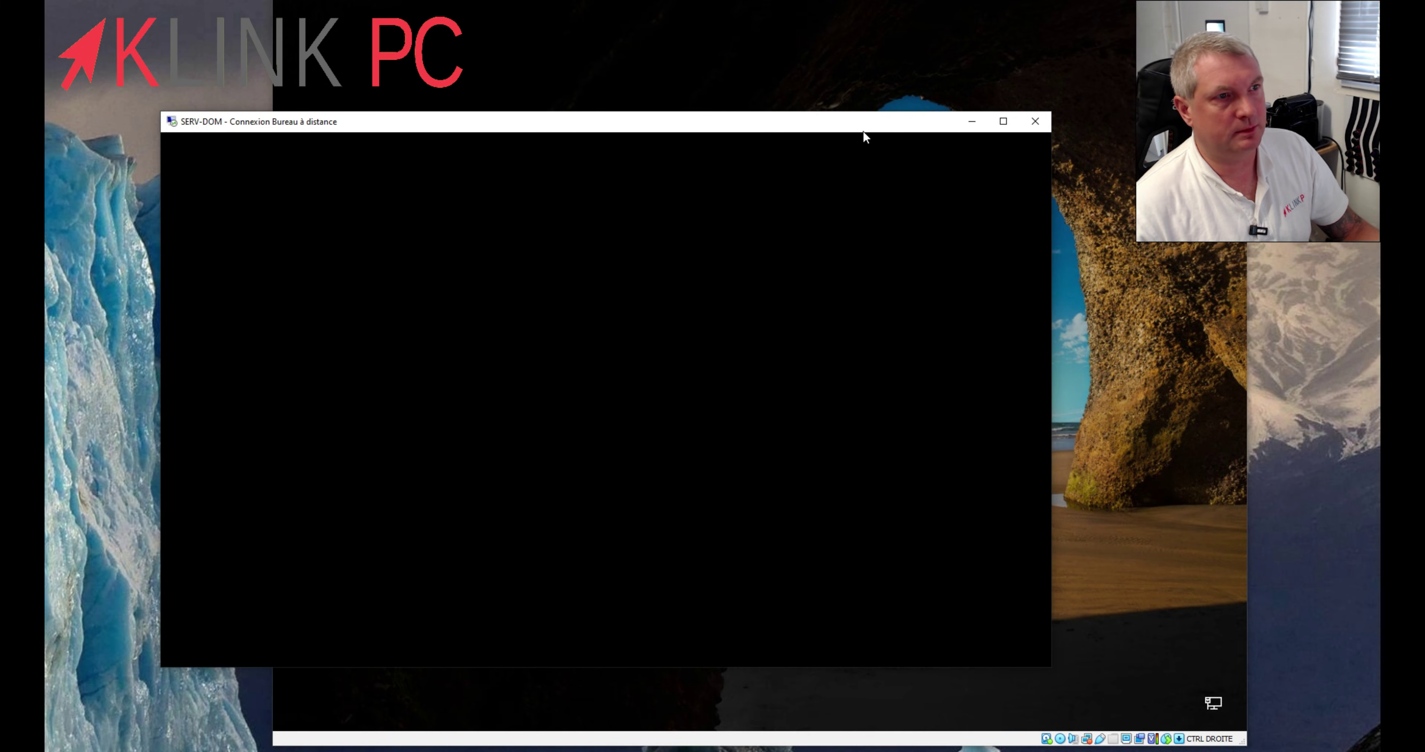
drag(832, 127, 1012, 83)
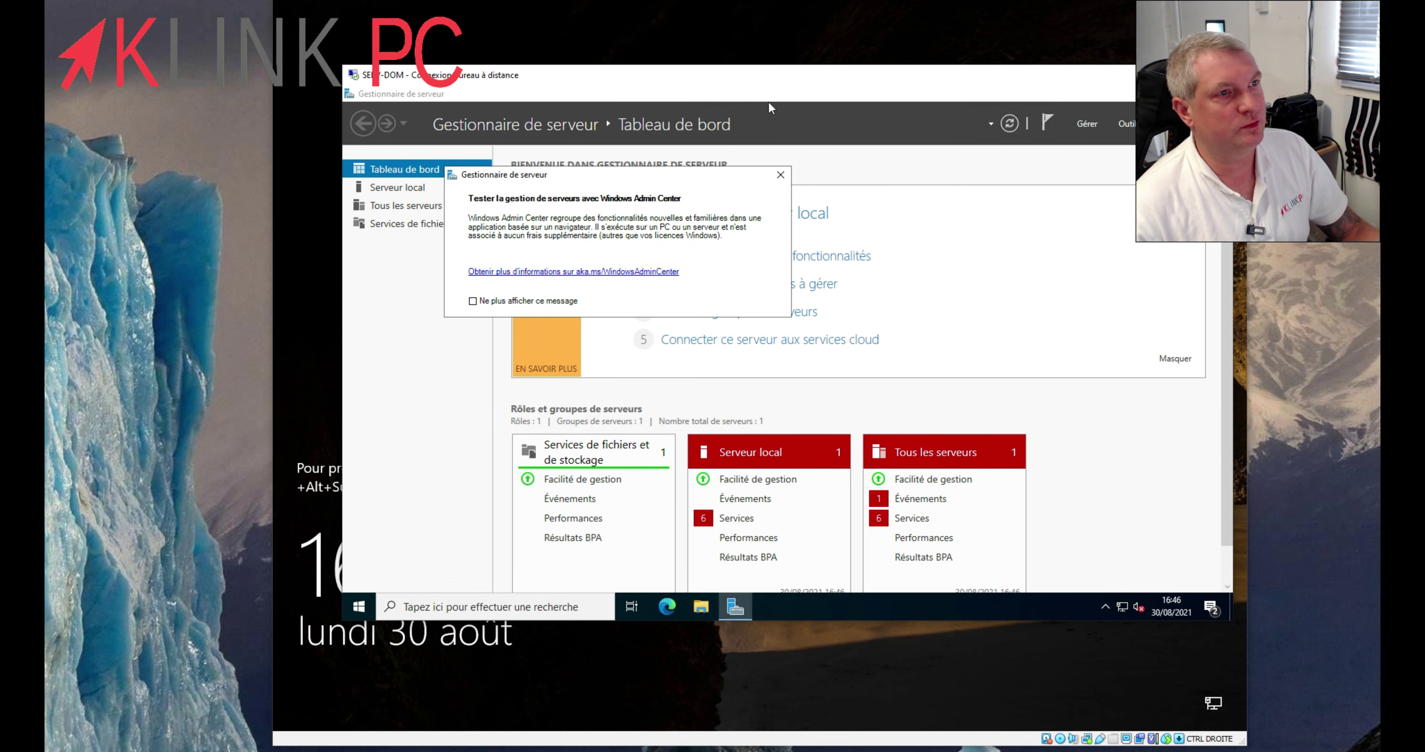
drag(753, 78, 718, 107)
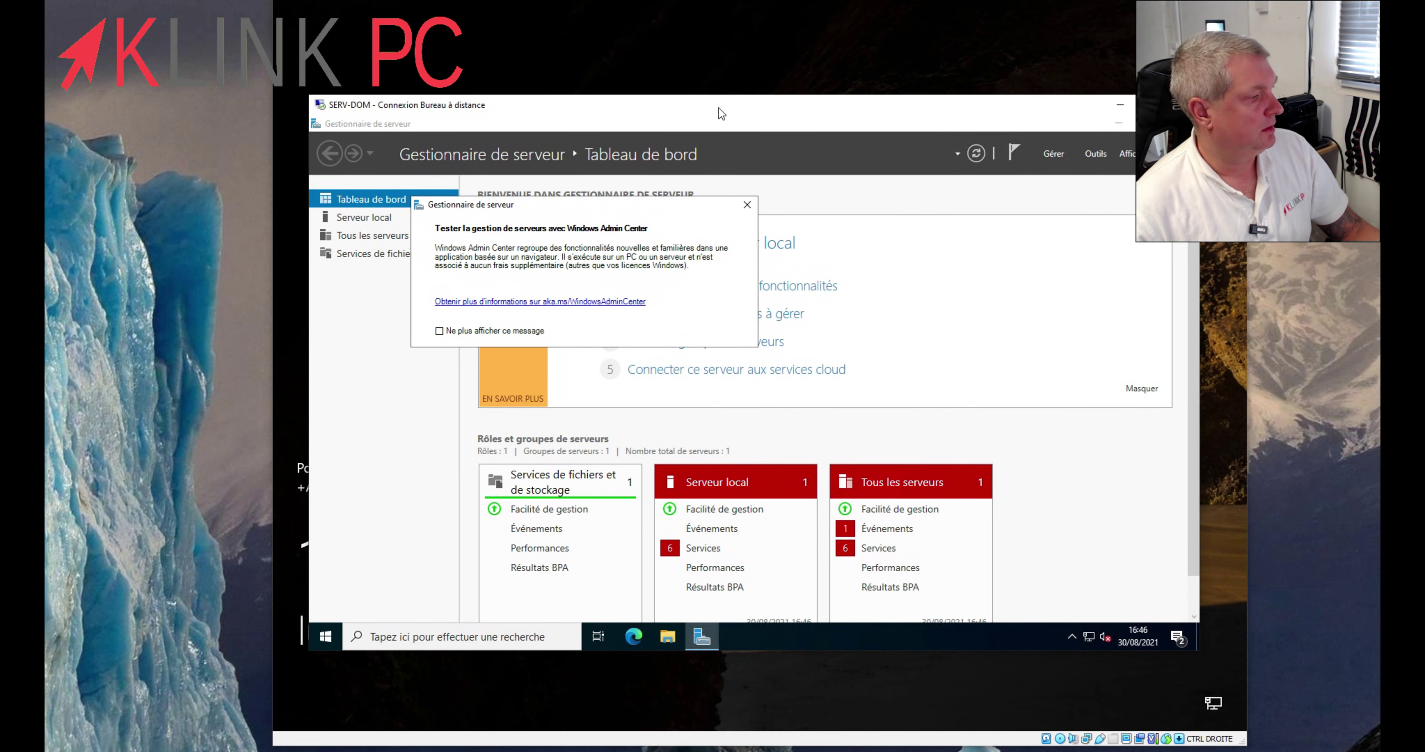